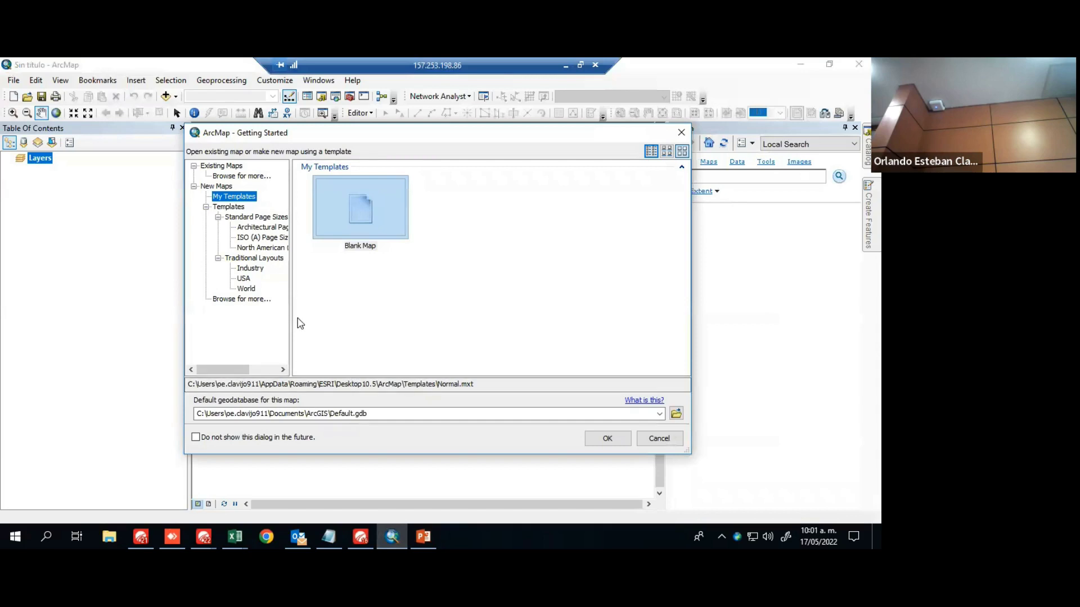
Start a blank map and set the data frame's coordinate system to MAGNA Colombia Bogota
{"action": "double_click", "coordinate": [340, 209]}
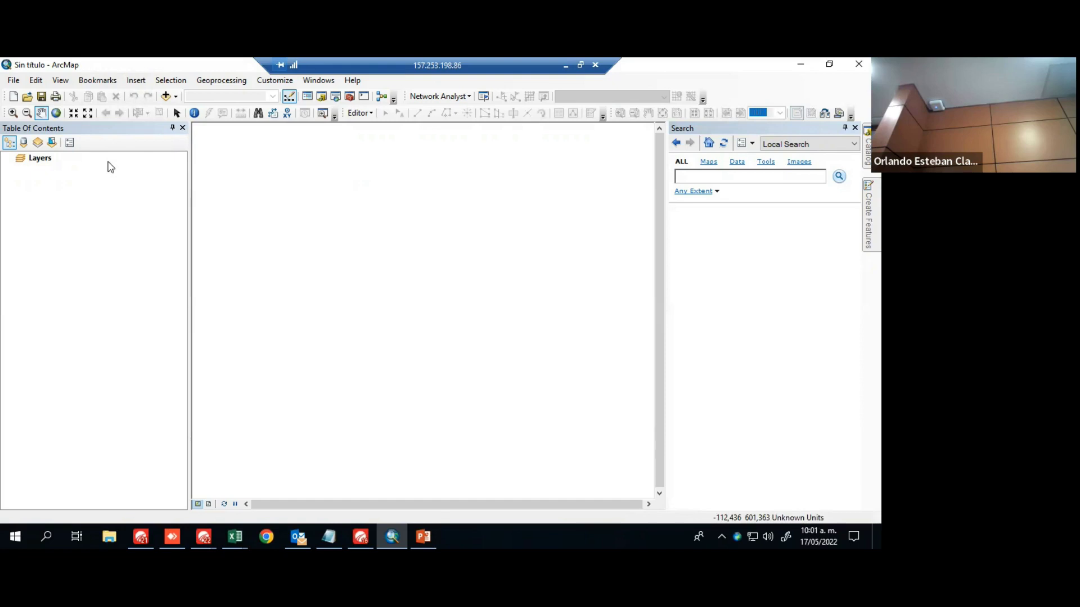
{"action": "right_click", "coordinate": [53, 159]}
{"action": "left_click", "coordinate": [165, 438]}
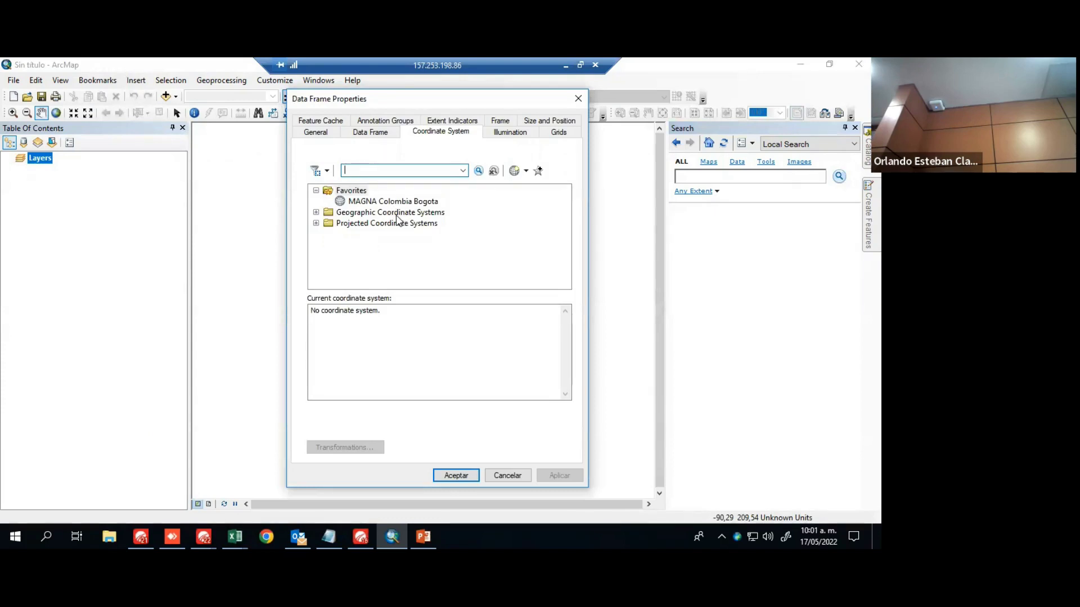
{"action": "left_click", "coordinate": [352, 204]}
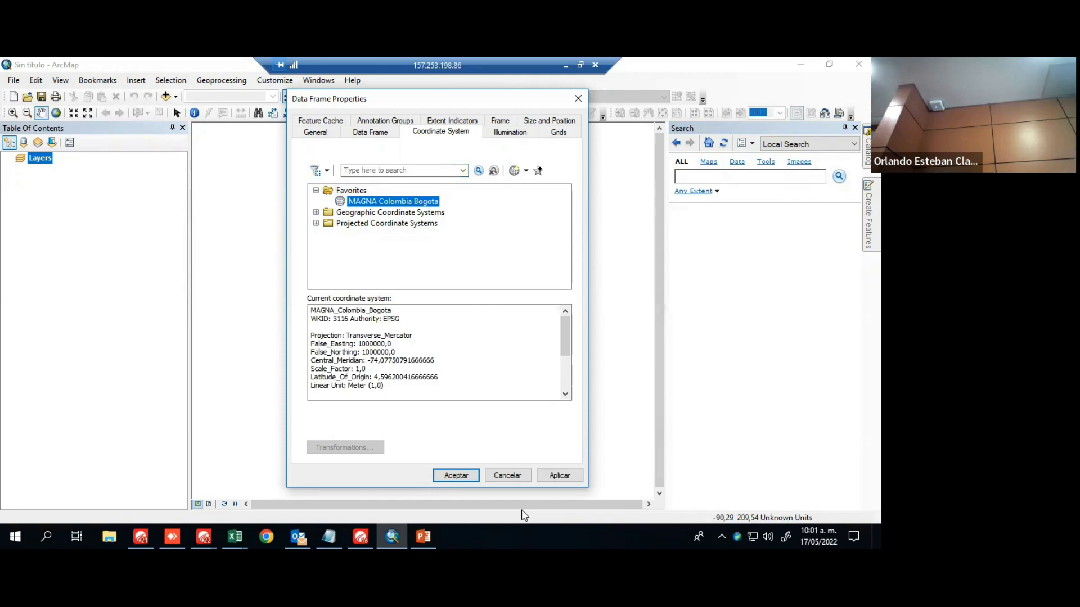
{"action": "left_click", "coordinate": [467, 477]}
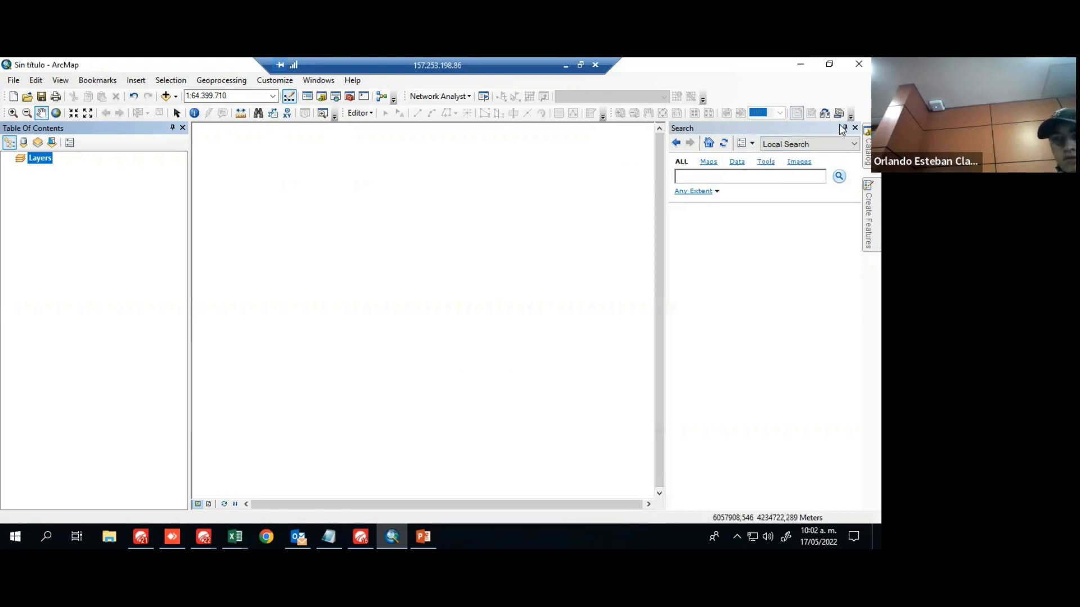
Show the Catalog and expand the Documents folder connection
{"action": "left_click", "coordinate": [868, 147]}
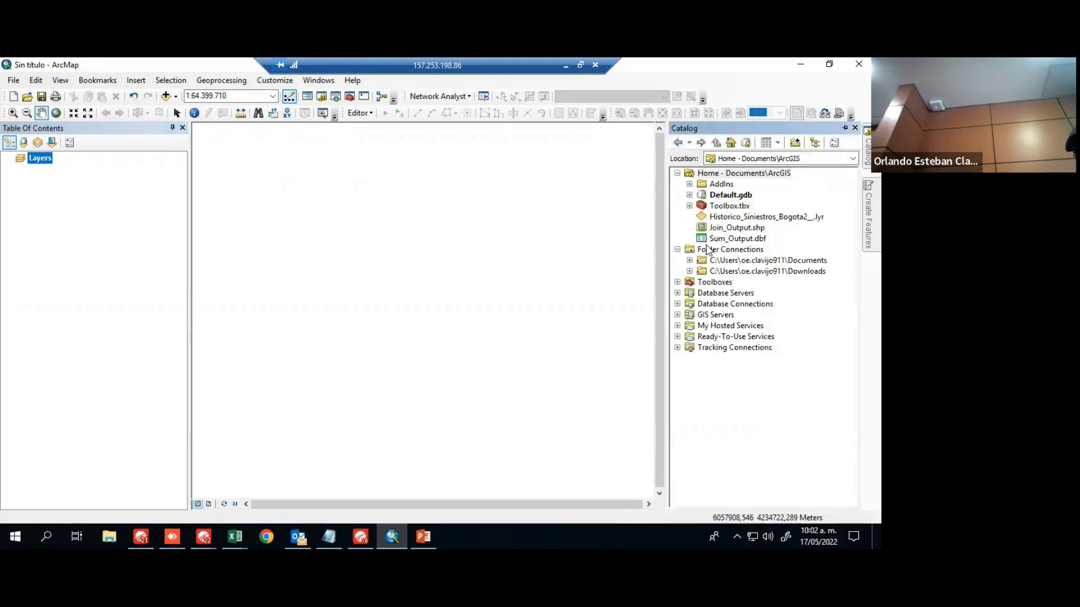
{"action": "key", "text": "alt"}
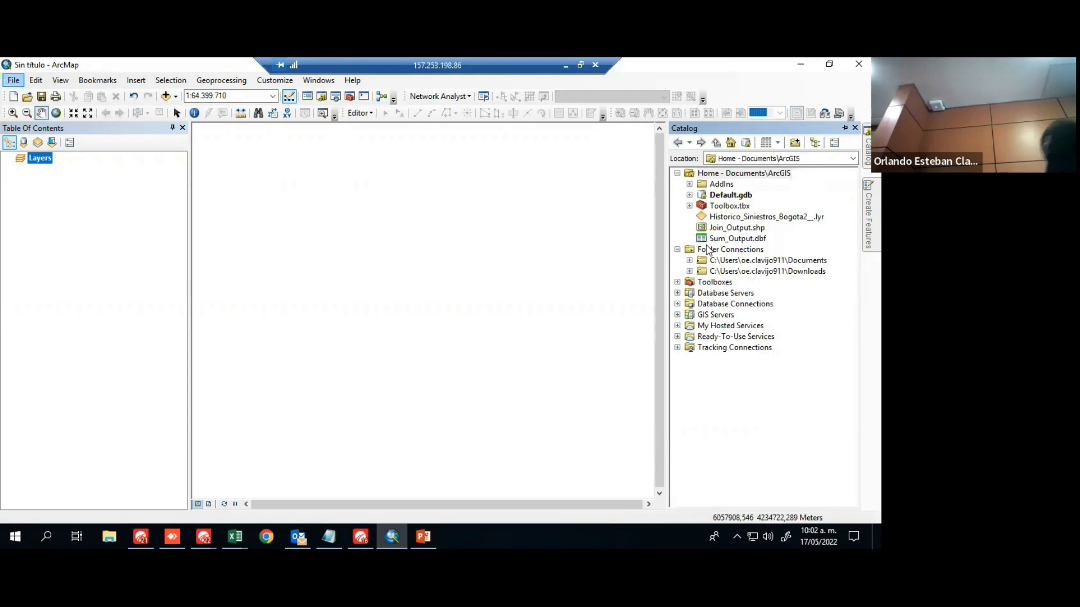
{"action": "key", "text": "Right"}
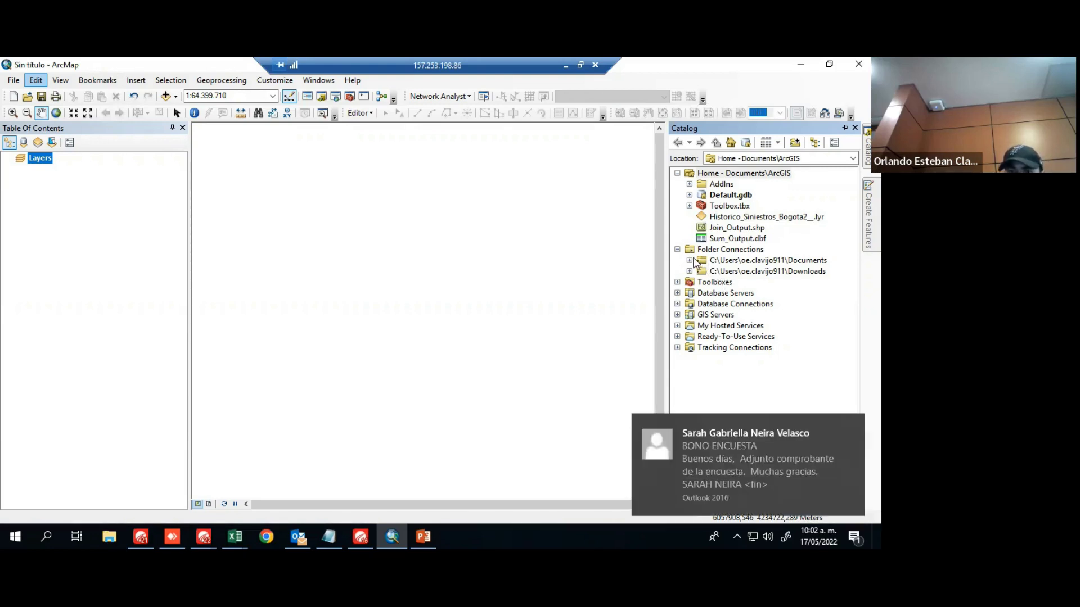
{"action": "left_click", "coordinate": [690, 261]}
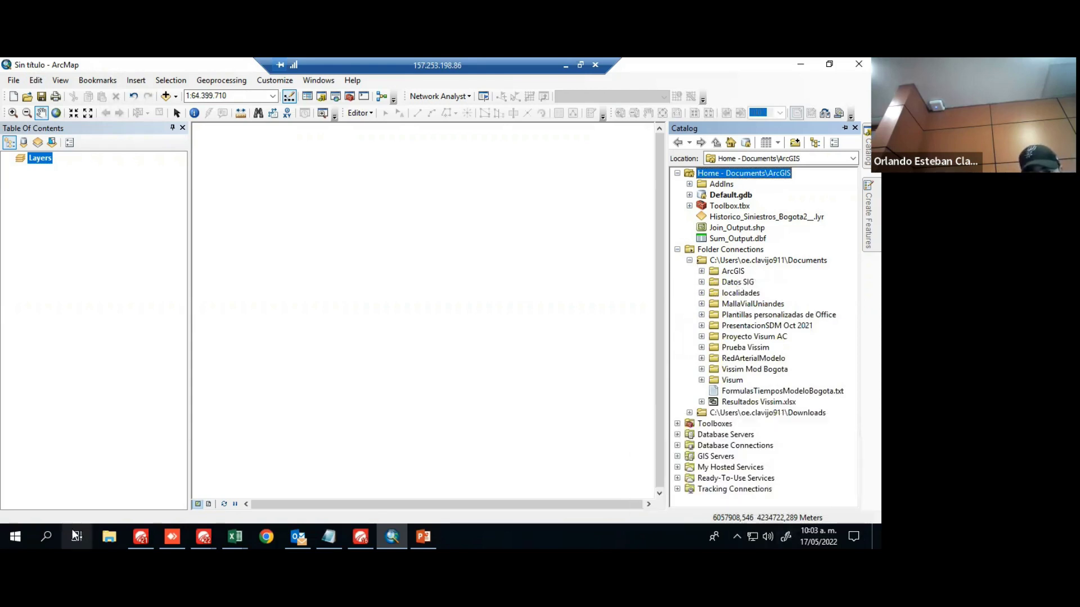
Close the Outlook 2016 window
{"action": "right_click", "coordinate": [303, 529]}
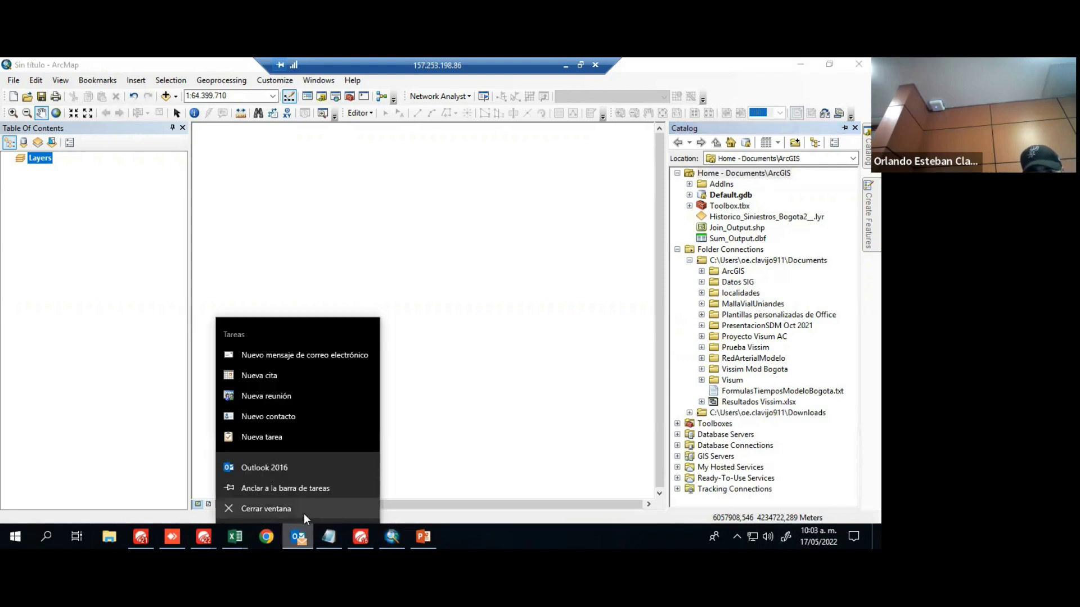
{"action": "left_click", "coordinate": [305, 511]}
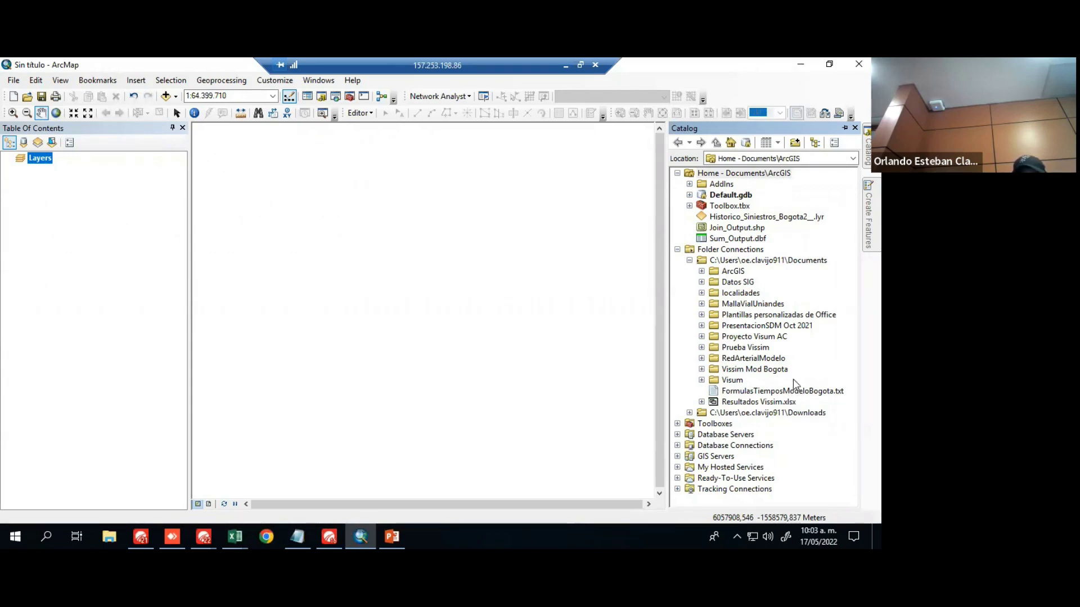
Create a new folder named Vias Universidad inside the Documents folder connection
{"action": "right_click", "coordinate": [788, 263]}
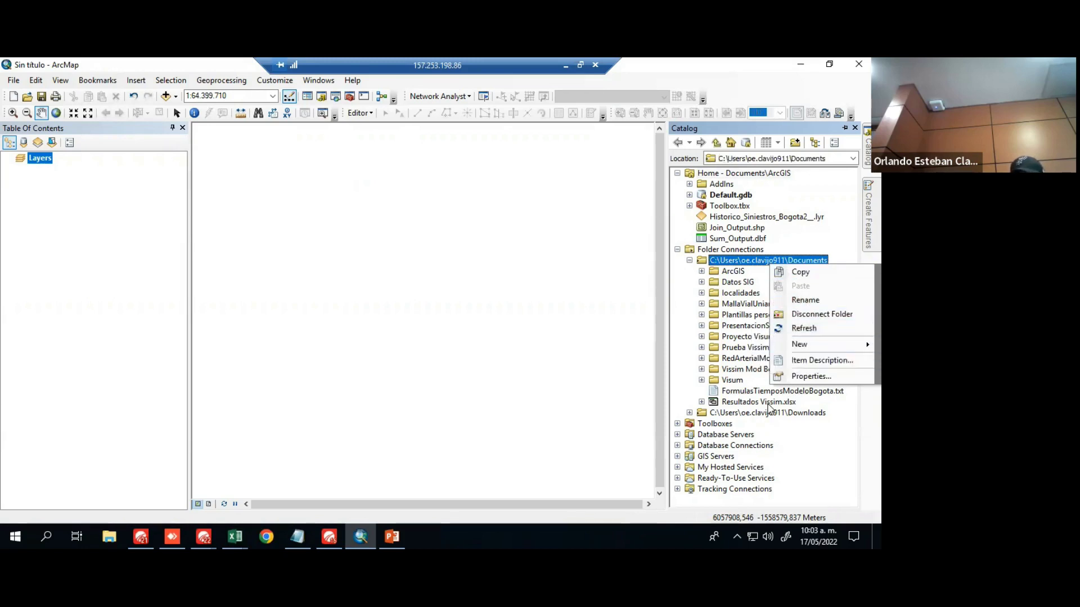
{"action": "mouse_move", "coordinate": [805, 349]}
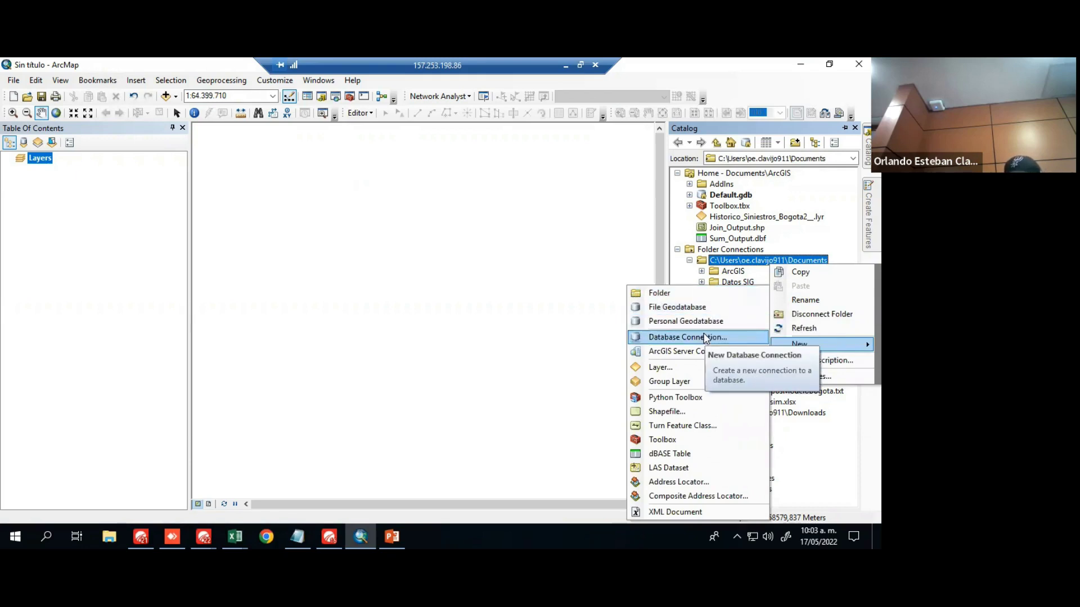
{"action": "left_click", "coordinate": [710, 293]}
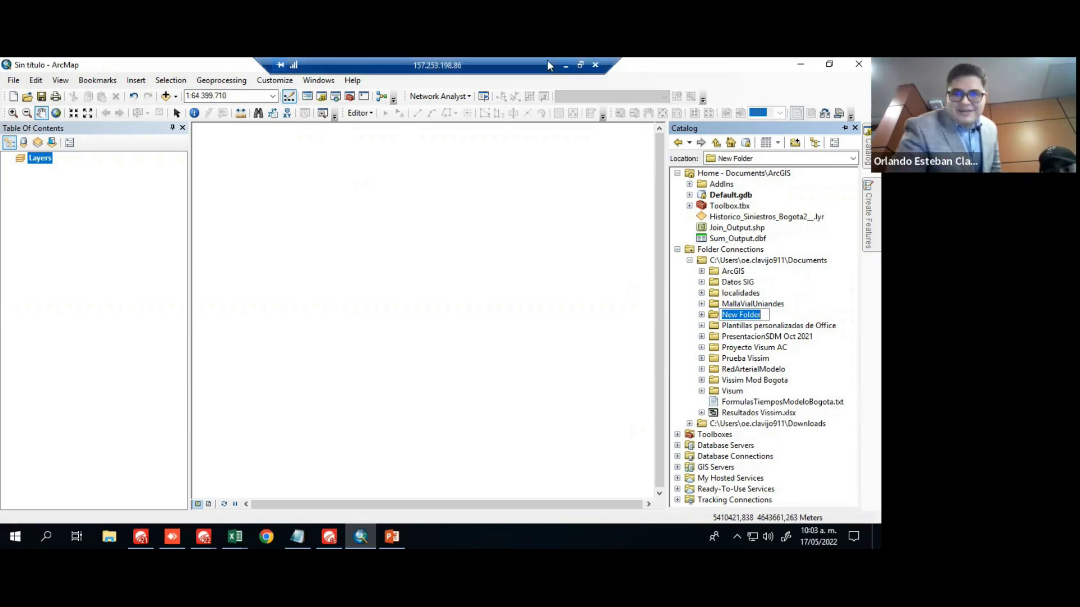
{"action": "key", "text": "ctrl+f"}
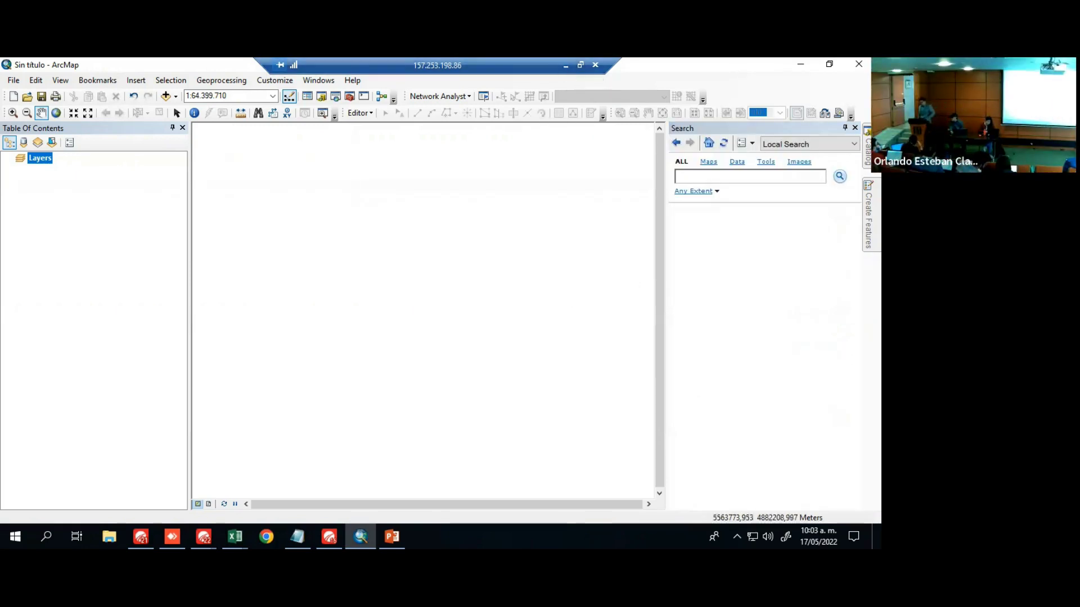
{"action": "left_click", "coordinate": [868, 145]}
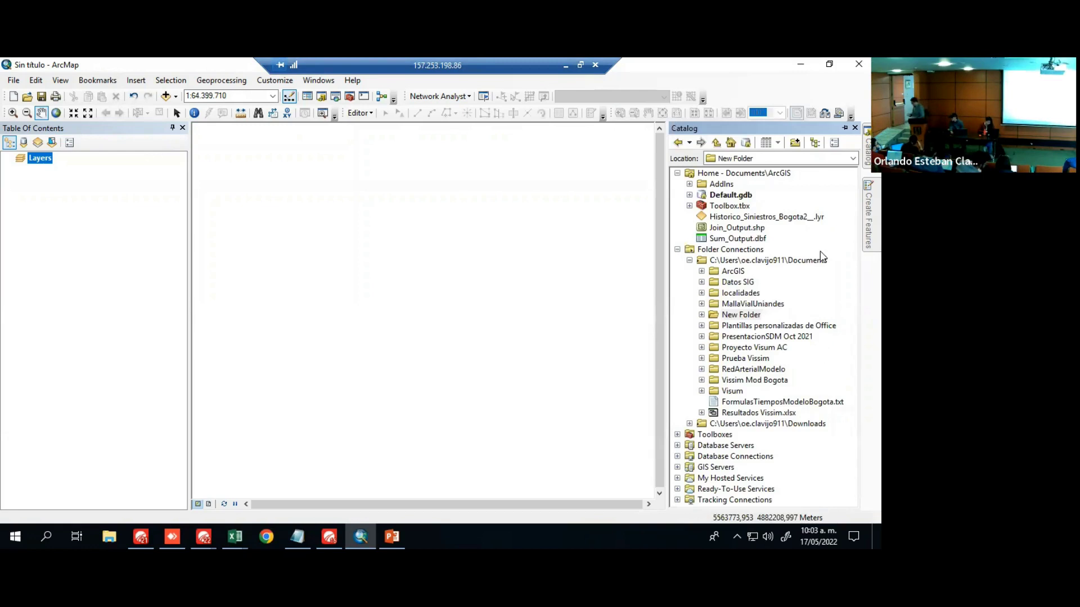
{"action": "right_click", "coordinate": [733, 313]}
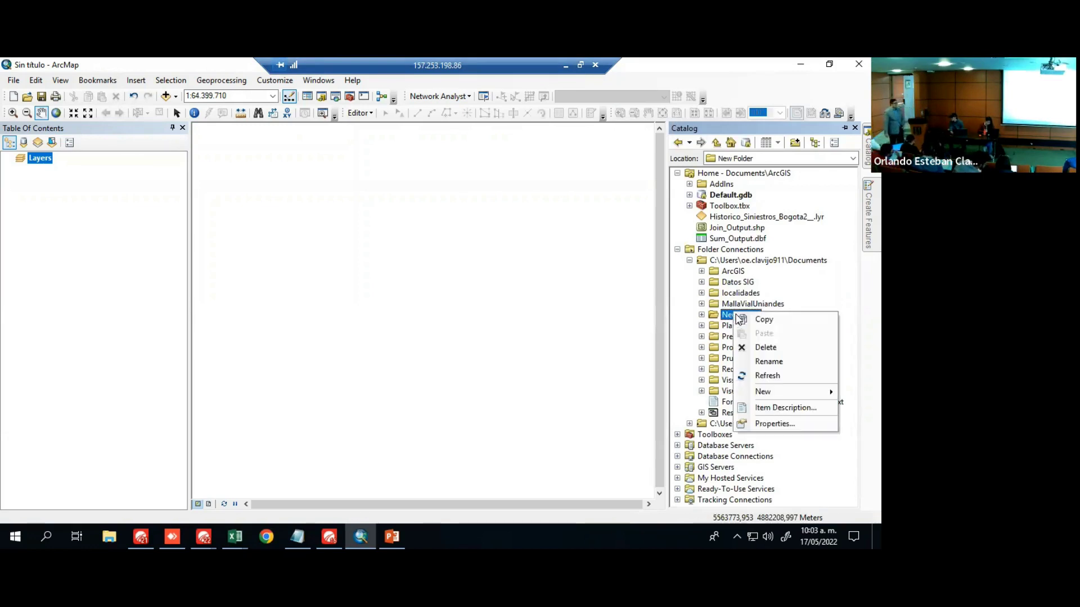
{"action": "left_click", "coordinate": [766, 361]}
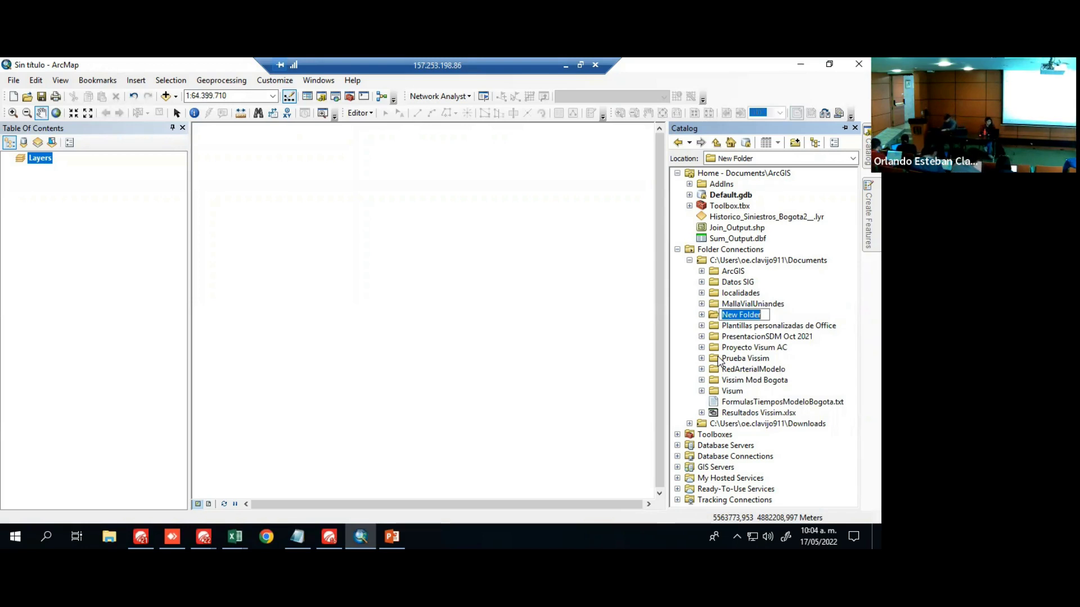
{"action": "type", "text": "Vias Universidad"}
{"action": "key", "text": "Return"}
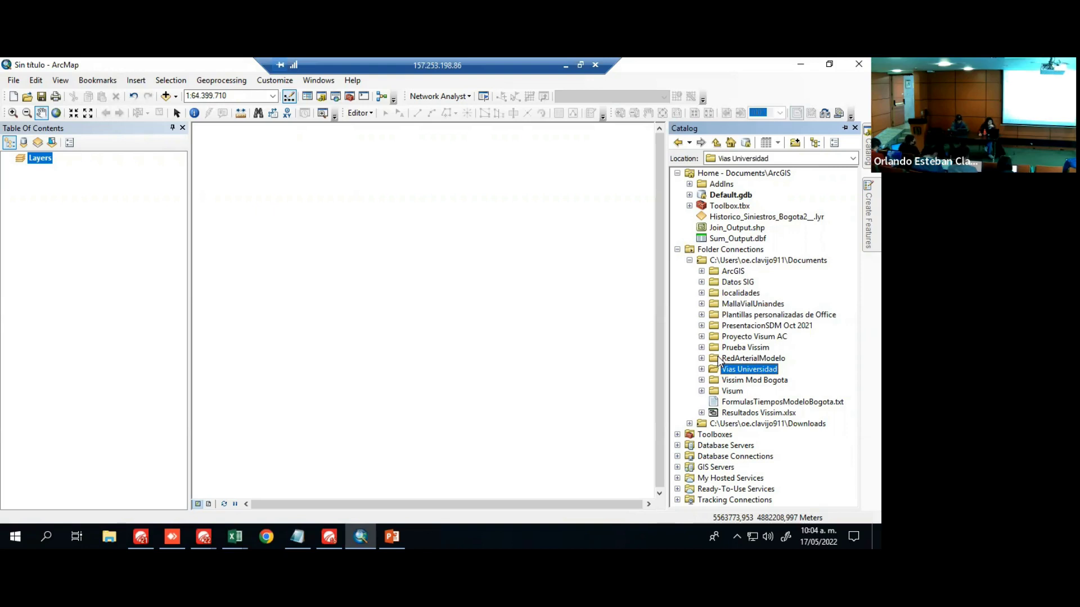
Begin a new shapefile in the Vias Universidad folder, named Malla Vial Uniandes, with the Polyline feature type
{"action": "right_click", "coordinate": [768, 371]}
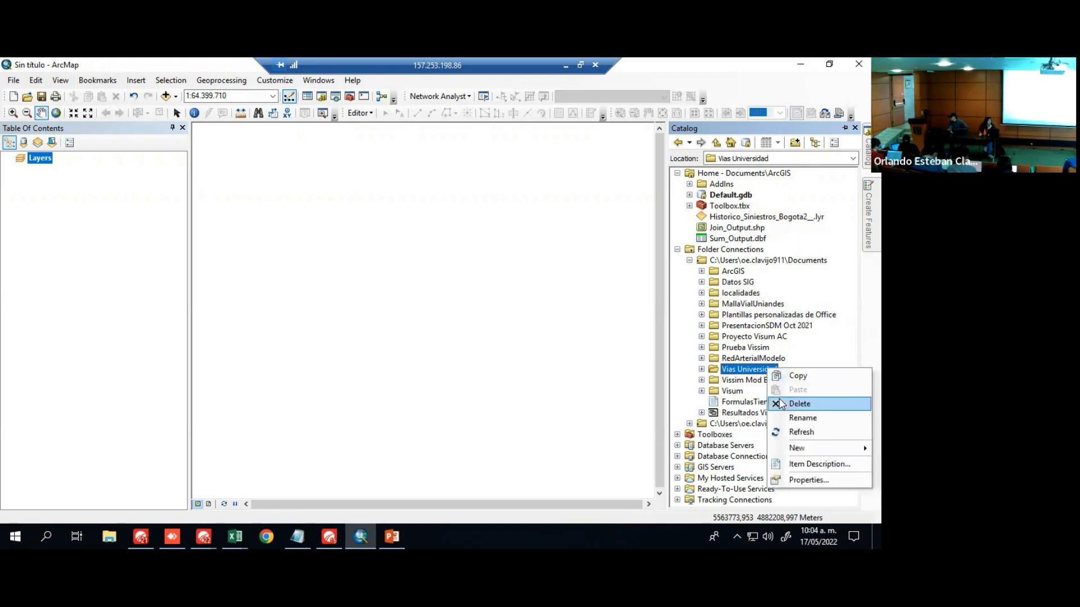
{"action": "mouse_move", "coordinate": [821, 449]}
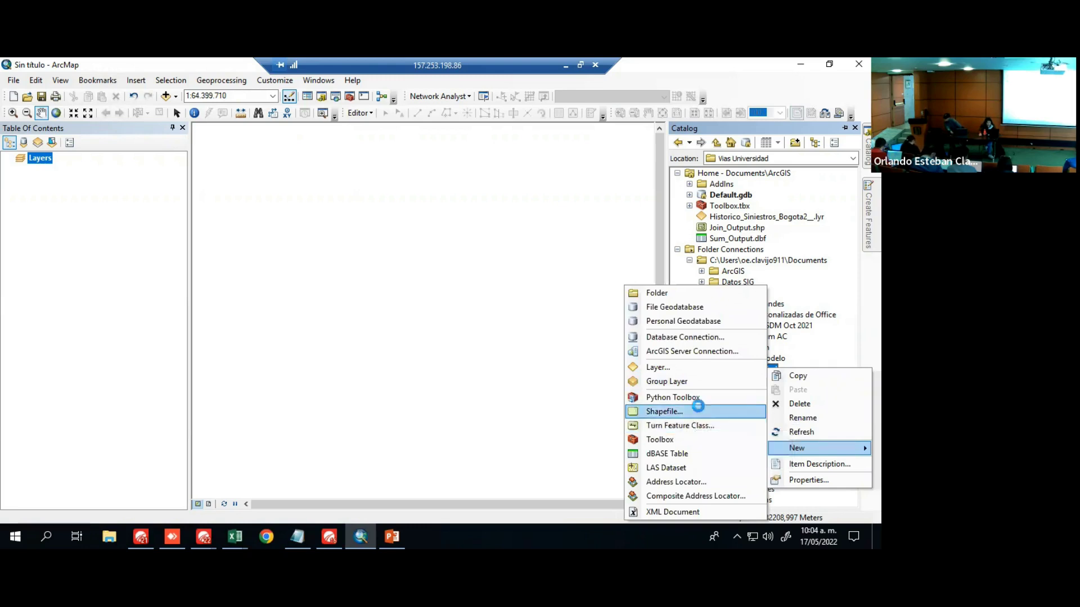
{"action": "left_click", "coordinate": [695, 411]}
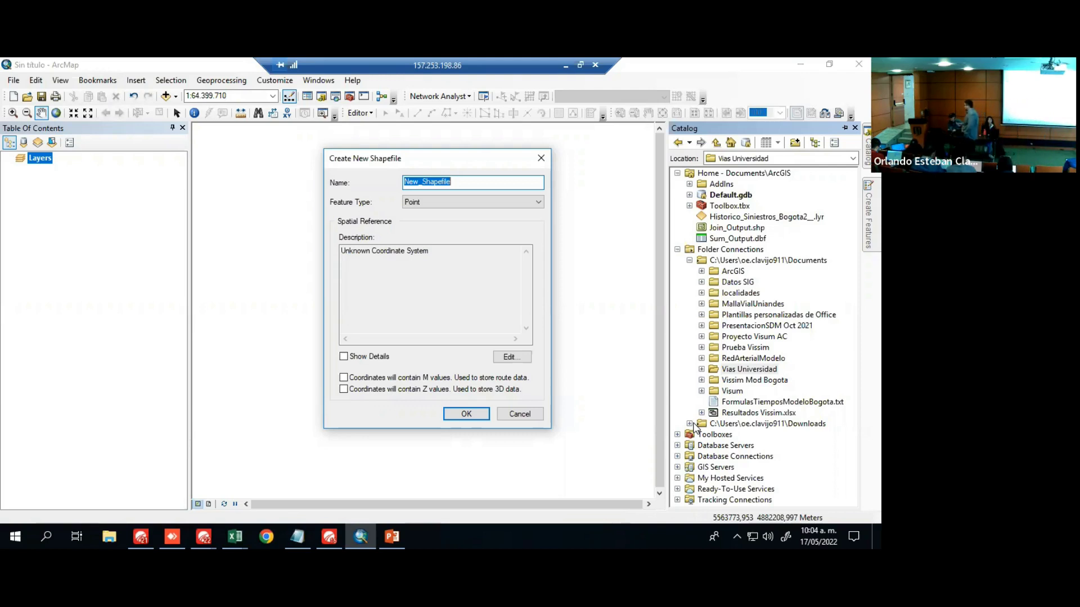
{"action": "type", "text": "Ma"}
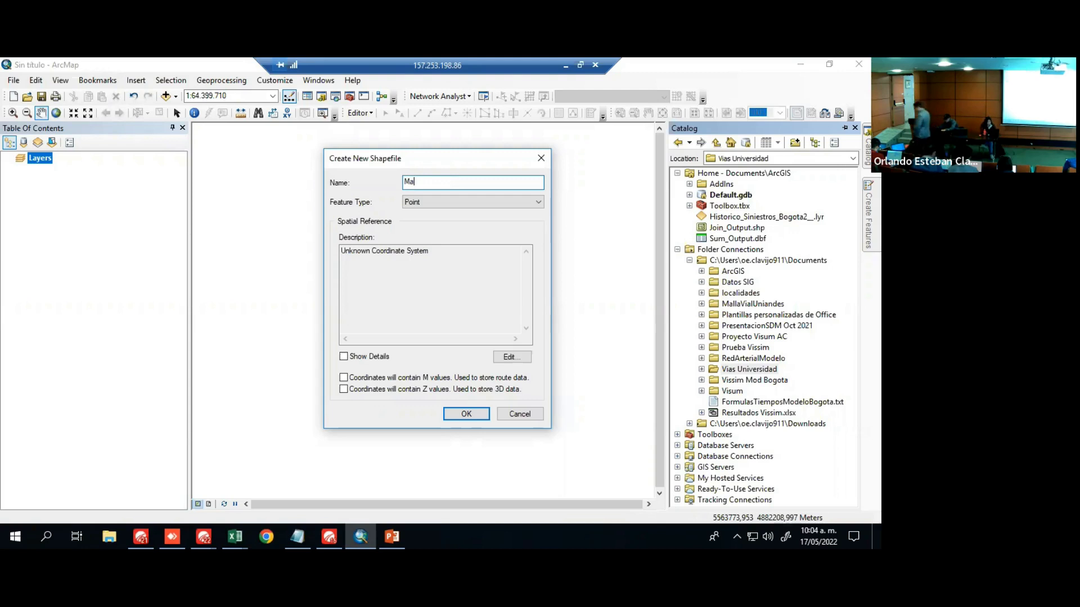
{"action": "type", "text": "lla Vial Uniandes"}
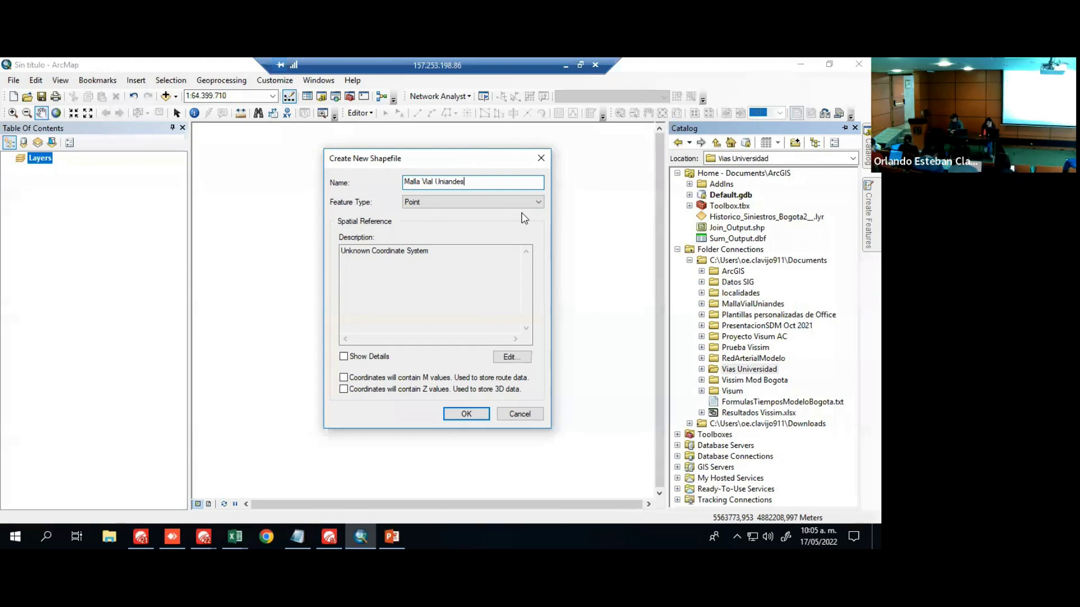
{"action": "left_click", "coordinate": [536, 204]}
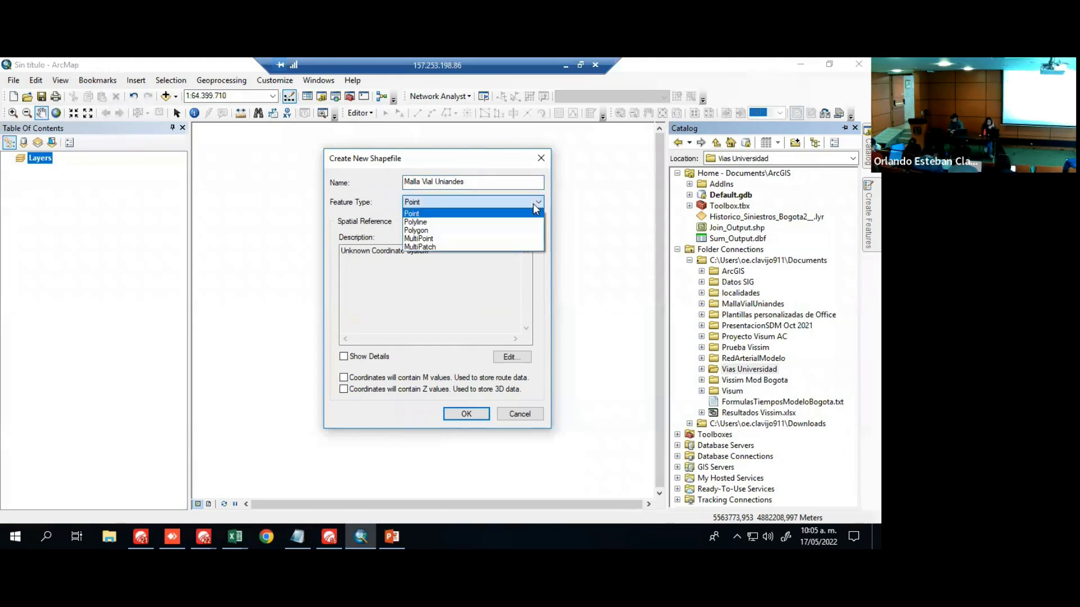
{"action": "left_click", "coordinate": [508, 222]}
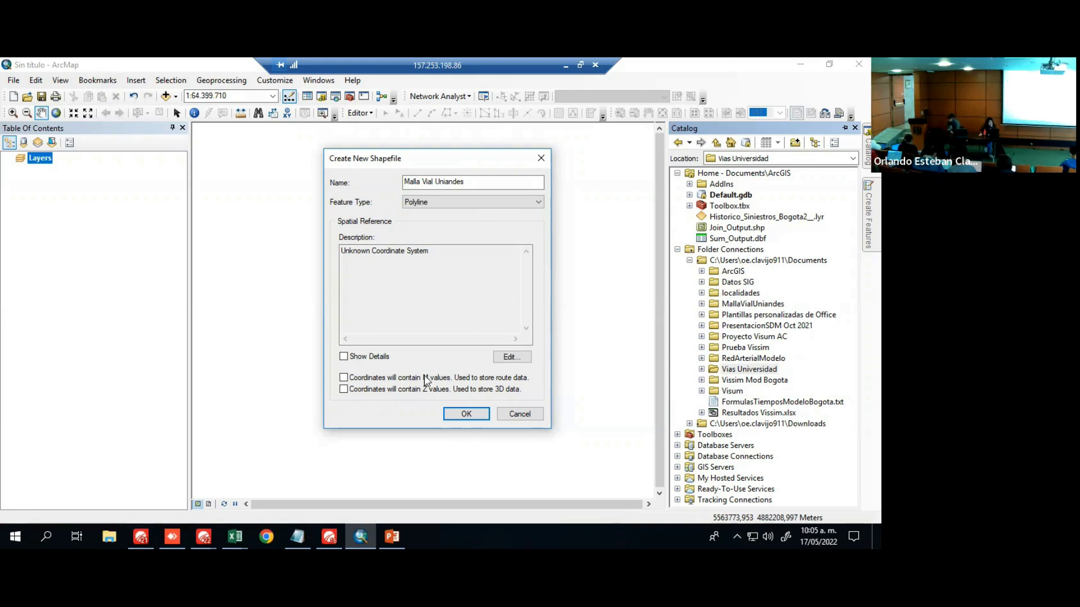
Assign the MAGNA Colombia Bogota coordinate system to the new shapefile and create it
{"action": "left_click", "coordinate": [510, 356]}
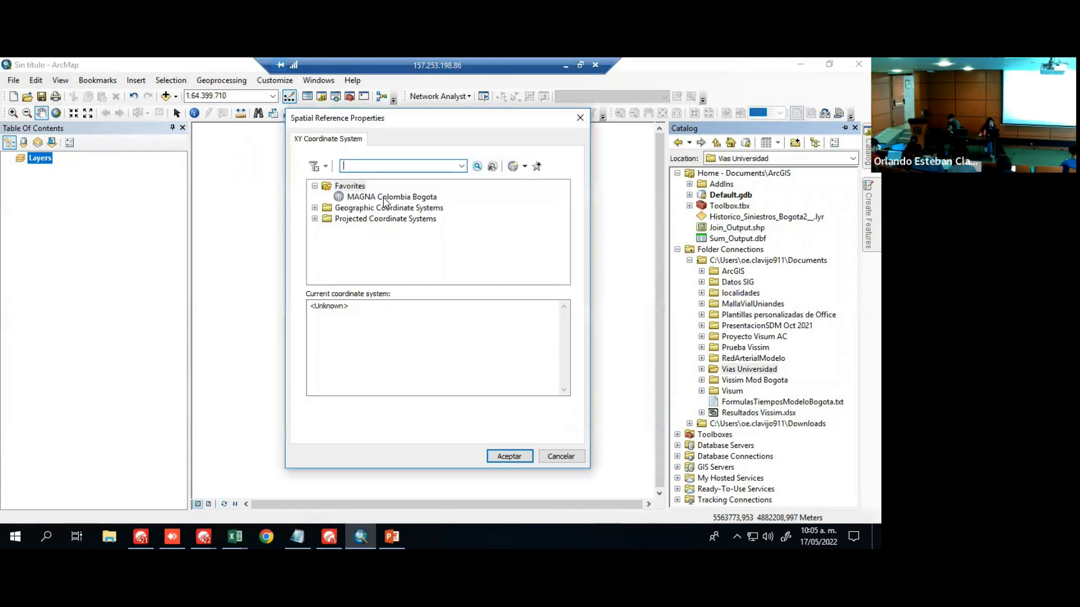
{"action": "left_click", "coordinate": [384, 198]}
{"action": "left_click", "coordinate": [509, 457]}
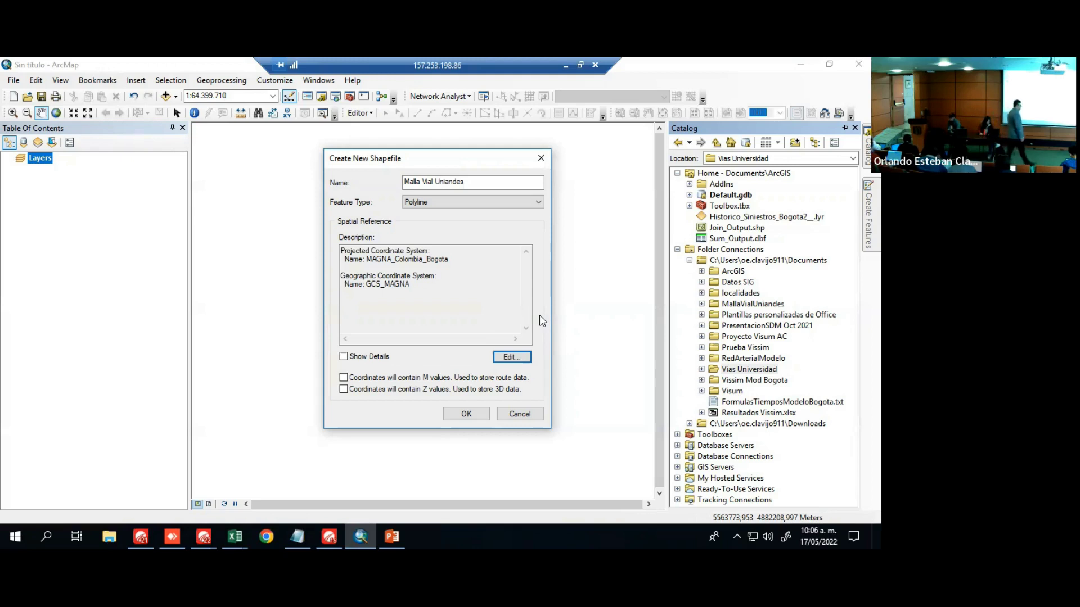
{"action": "left_click", "coordinate": [467, 419]}
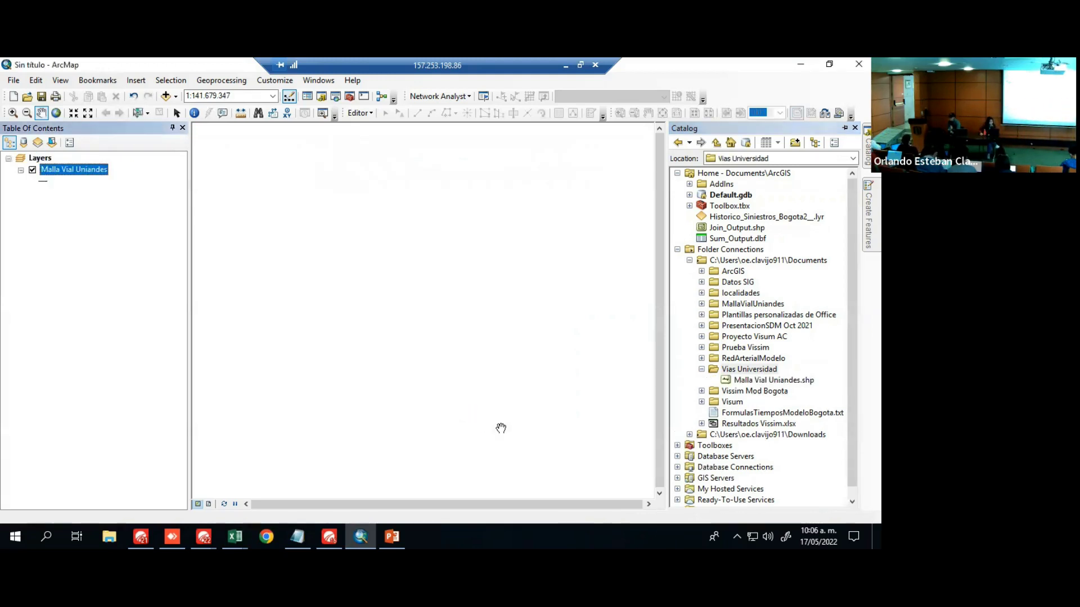
Add the OpenStreetMap basemap to the map
{"action": "key", "text": "ctrl+f"}
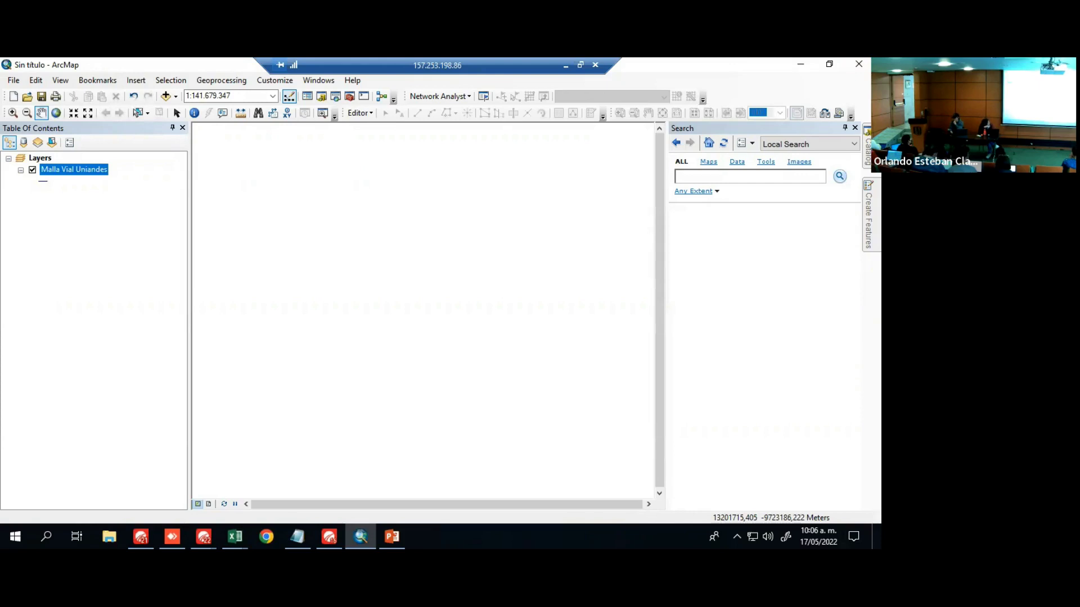
{"action": "left_click", "coordinate": [867, 147]}
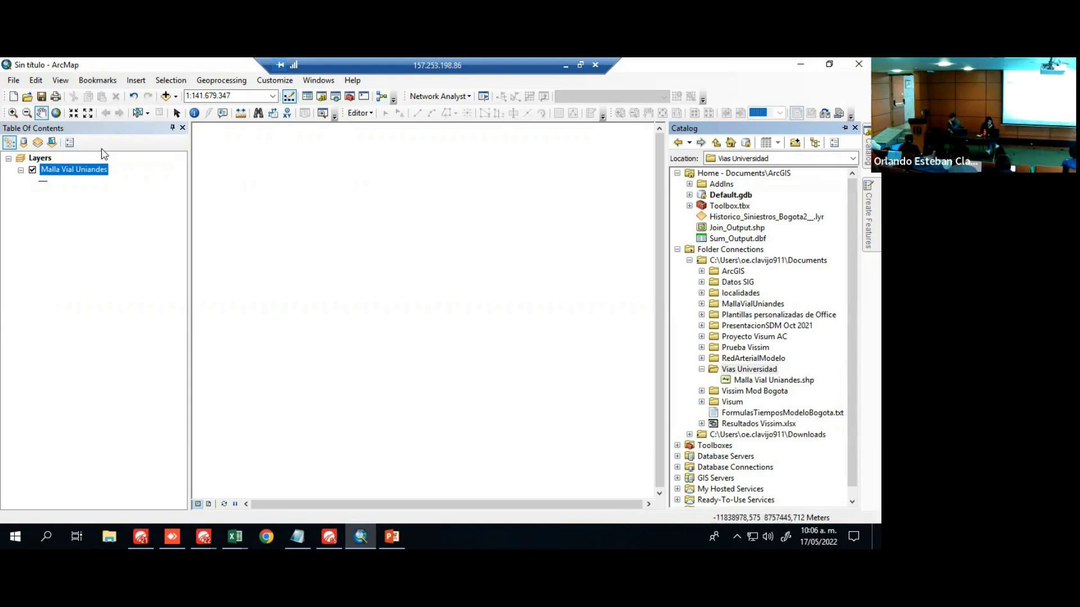
{"action": "left_click", "coordinate": [176, 97]}
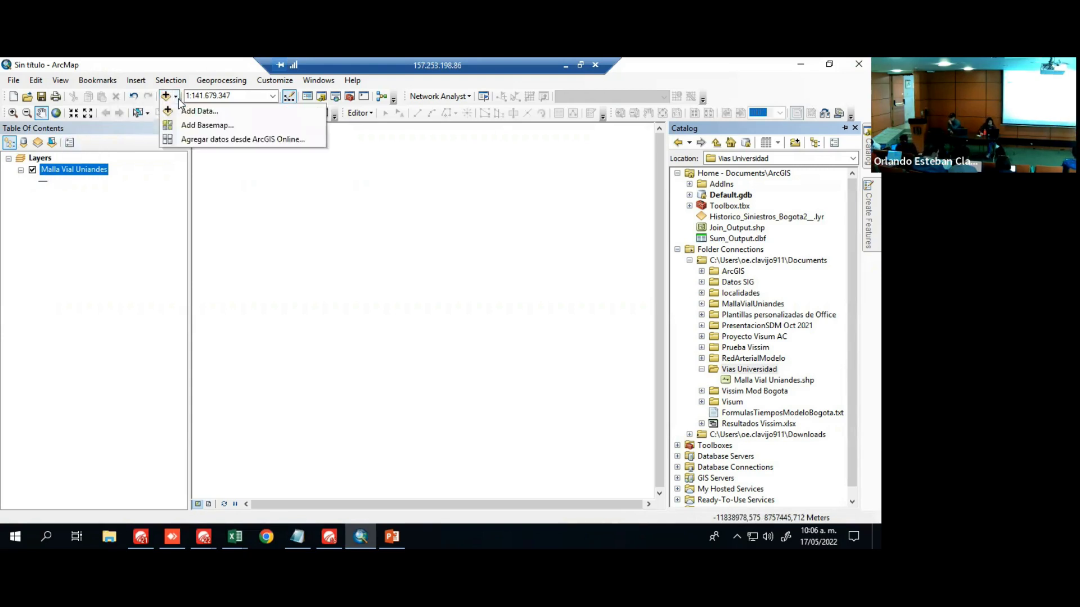
{"action": "left_click", "coordinate": [209, 125]}
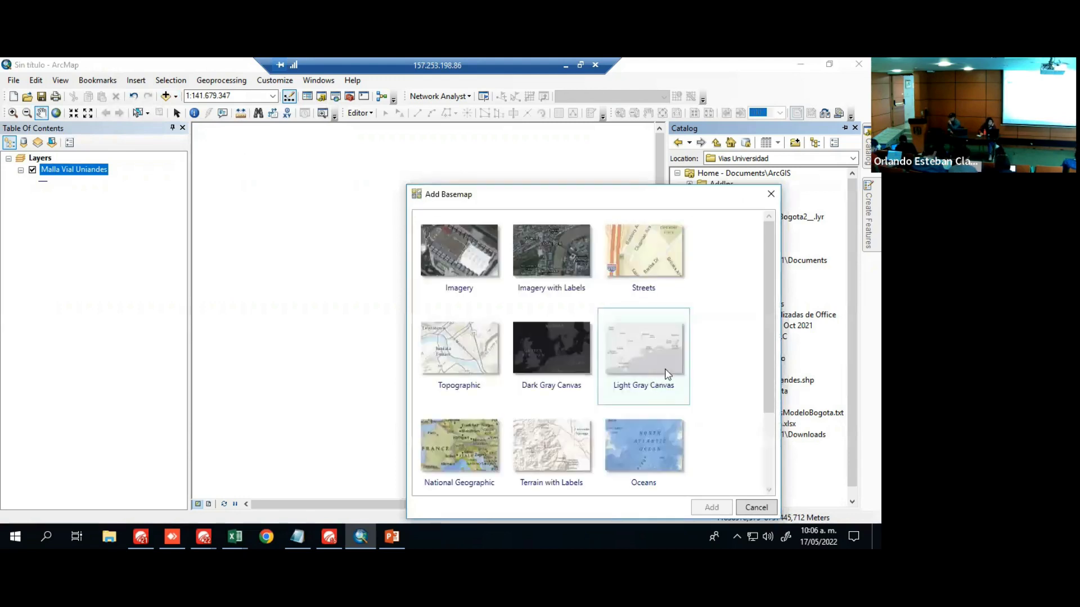
{"action": "scroll", "coordinate": [723, 359], "scroll_direction": "down", "scroll_amount": 2}
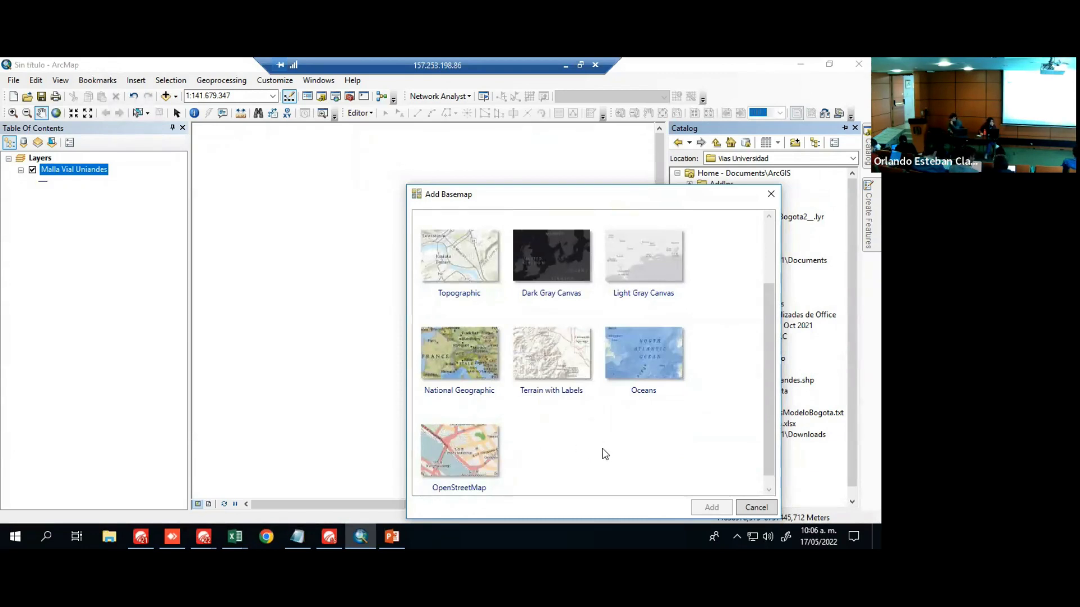
{"action": "left_click", "coordinate": [468, 462]}
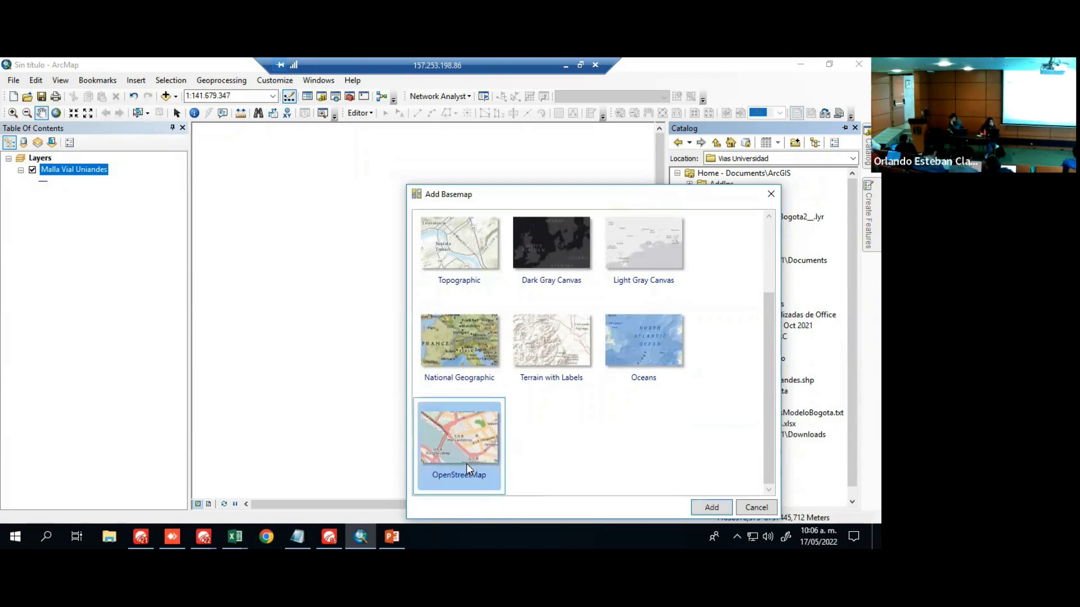
{"action": "left_click", "coordinate": [713, 507]}
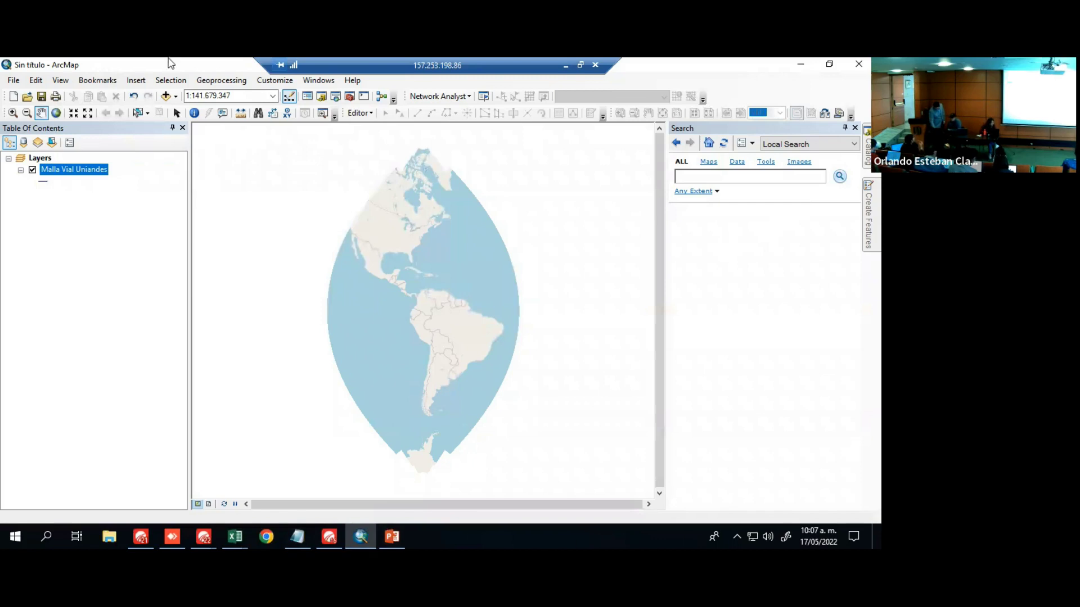
{"action": "left_click", "coordinate": [347, 531]}
{"action": "right_click", "coordinate": [361, 535]}
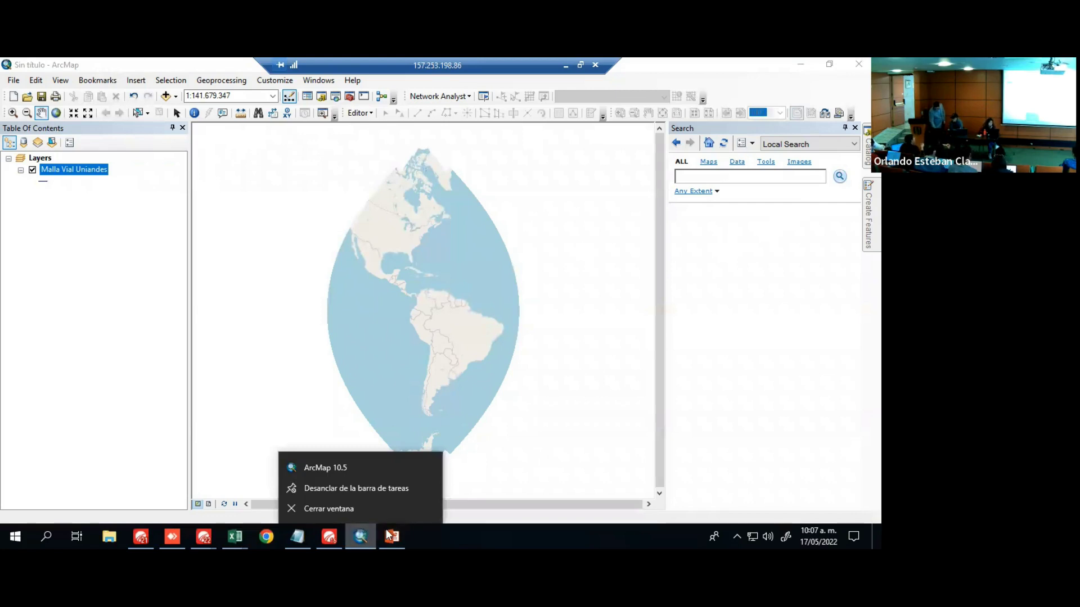
{"action": "key", "text": "alt+Tab"}
{"action": "left_click", "coordinate": [365, 536]}
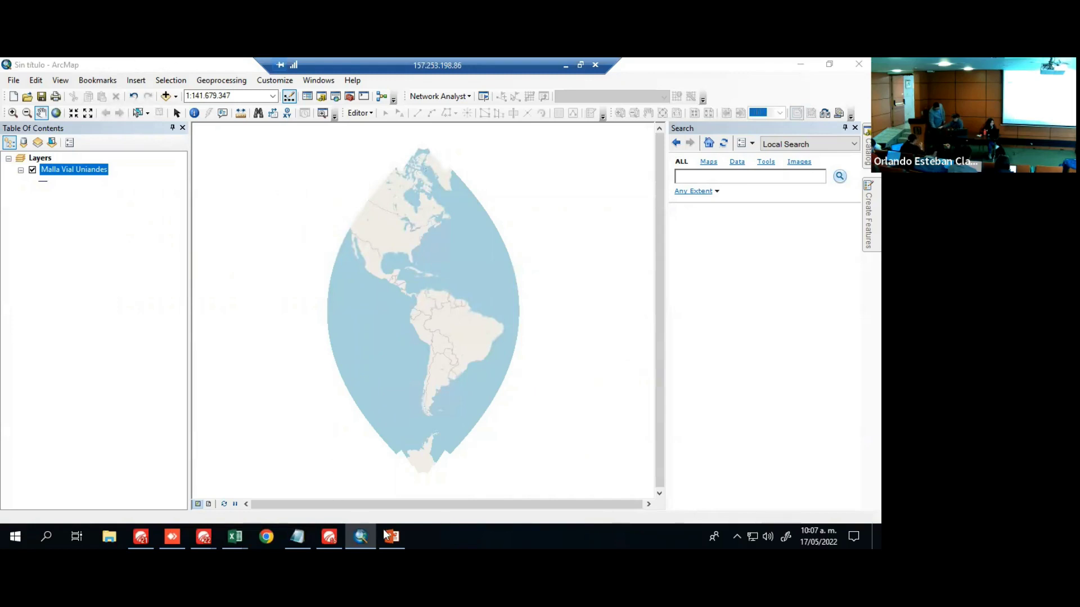
{"action": "mouse_move", "coordinate": [357, 534]}
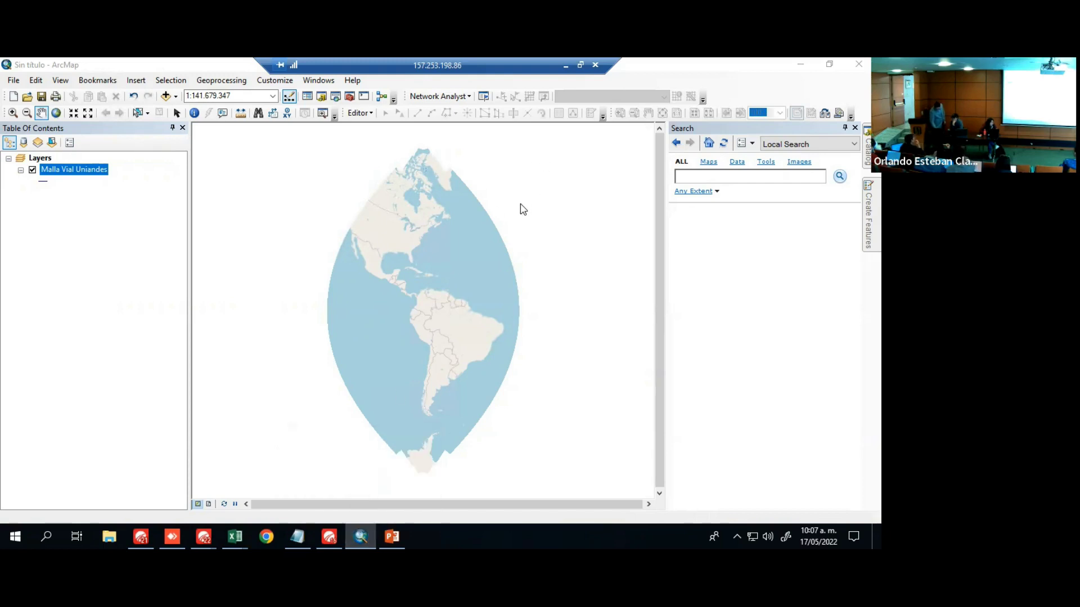
{"action": "left_click", "coordinate": [734, 533]}
{"action": "left_click", "coordinate": [735, 532]}
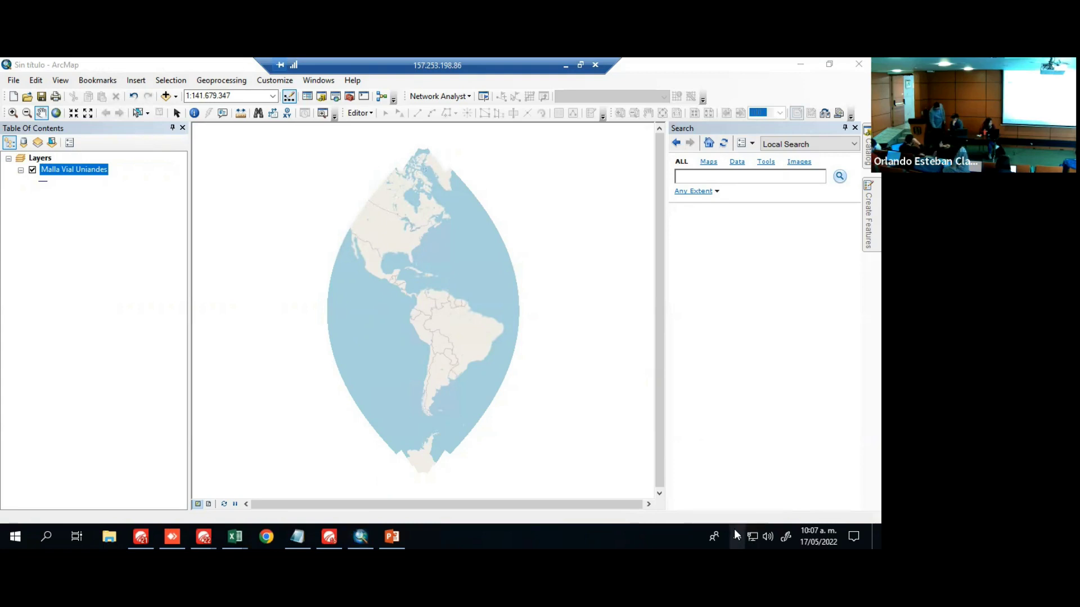
Dismiss the geographic coordinate systems warning for OpenStreetMap and auto-hide the Search window
{"action": "right_click", "coordinate": [358, 535]}
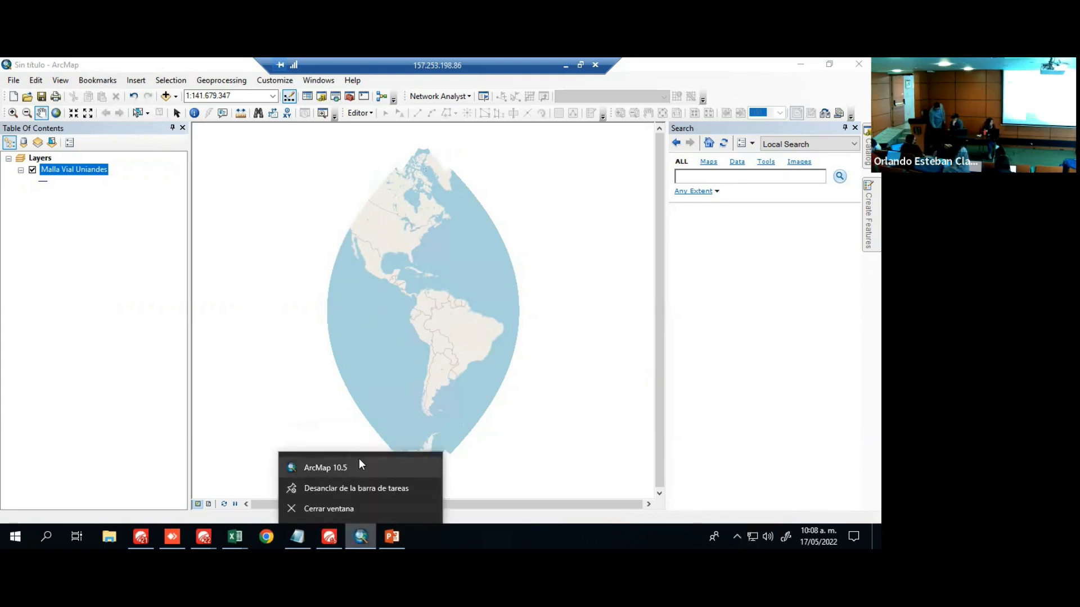
{"action": "left_click", "coordinate": [359, 458]}
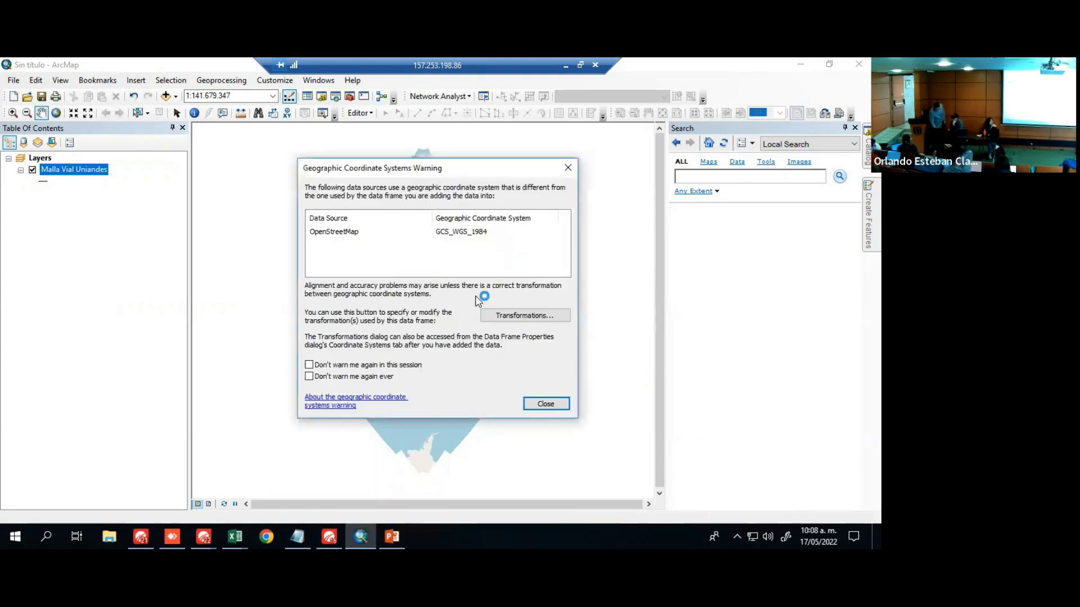
{"action": "left_click", "coordinate": [545, 403]}
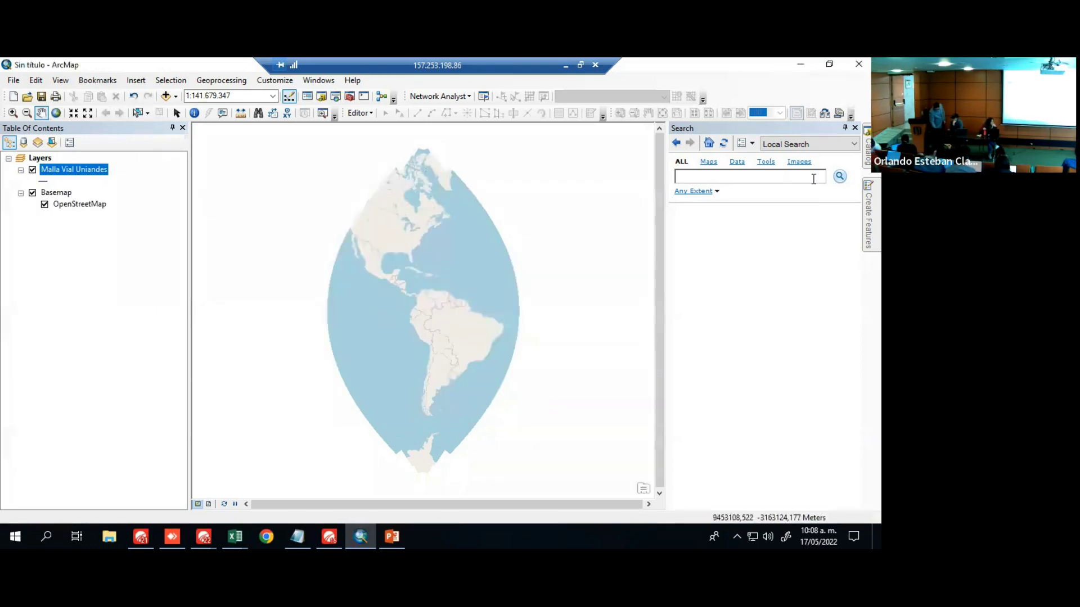
{"action": "left_click", "coordinate": [846, 128]}
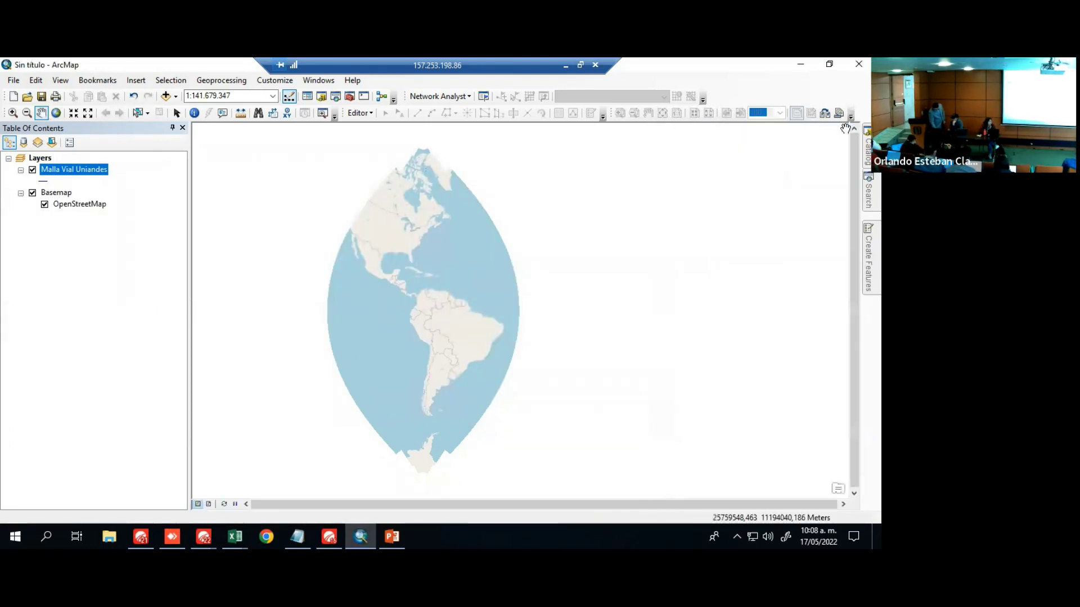
Zoom the map in from the continental view to the city of Bogotá
{"action": "left_click", "coordinate": [394, 536]}
{"action": "mouse_move", "coordinate": [395, 535]}
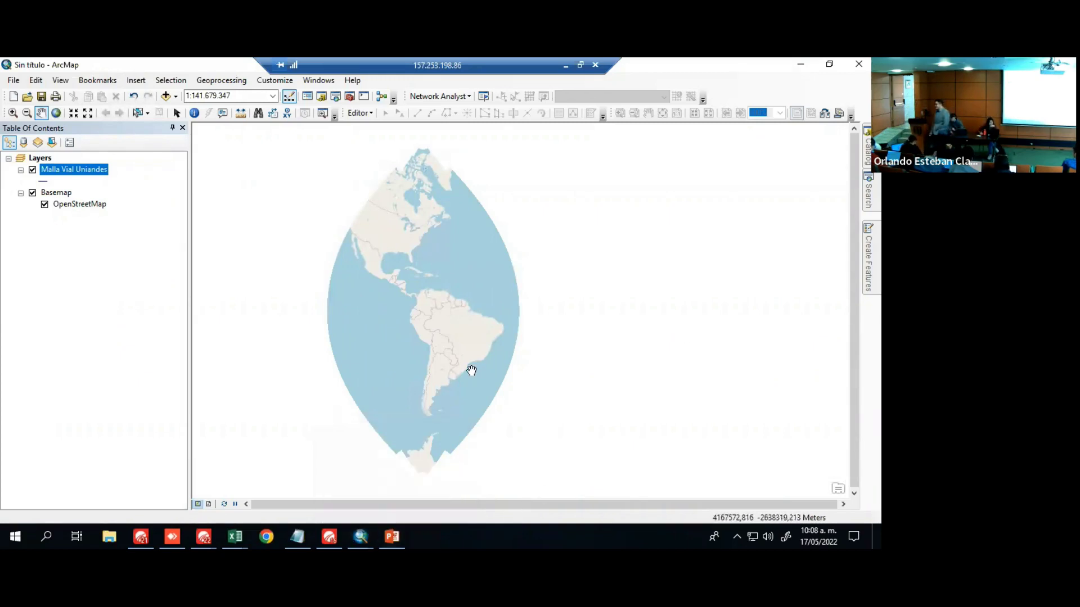
{"action": "left_click", "coordinate": [13, 113]}
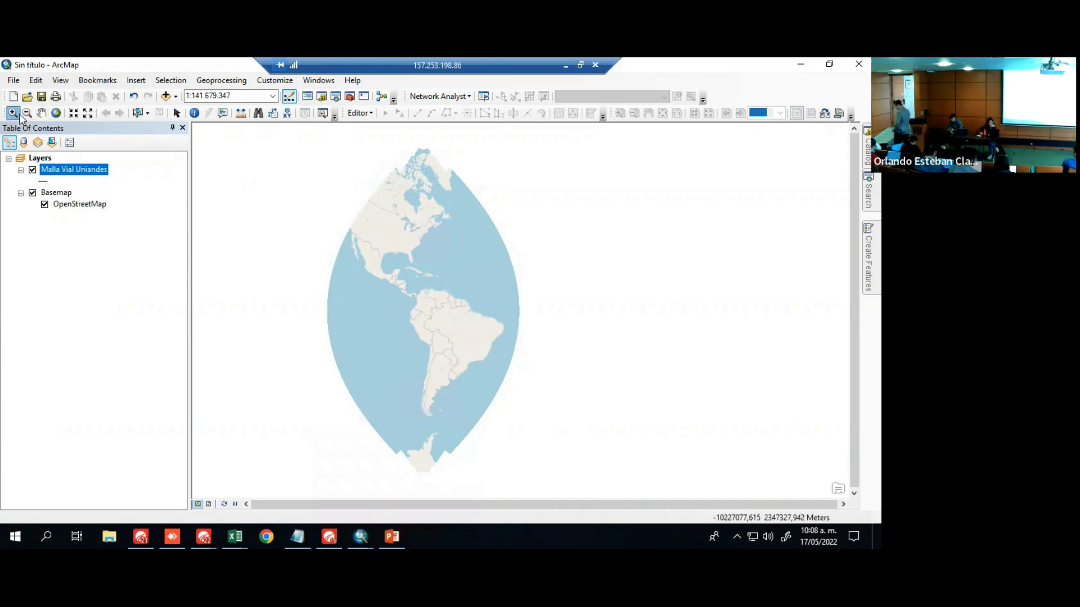
{"action": "left_click_drag", "start_coordinate": [444, 327], "coordinate": [409, 287]}
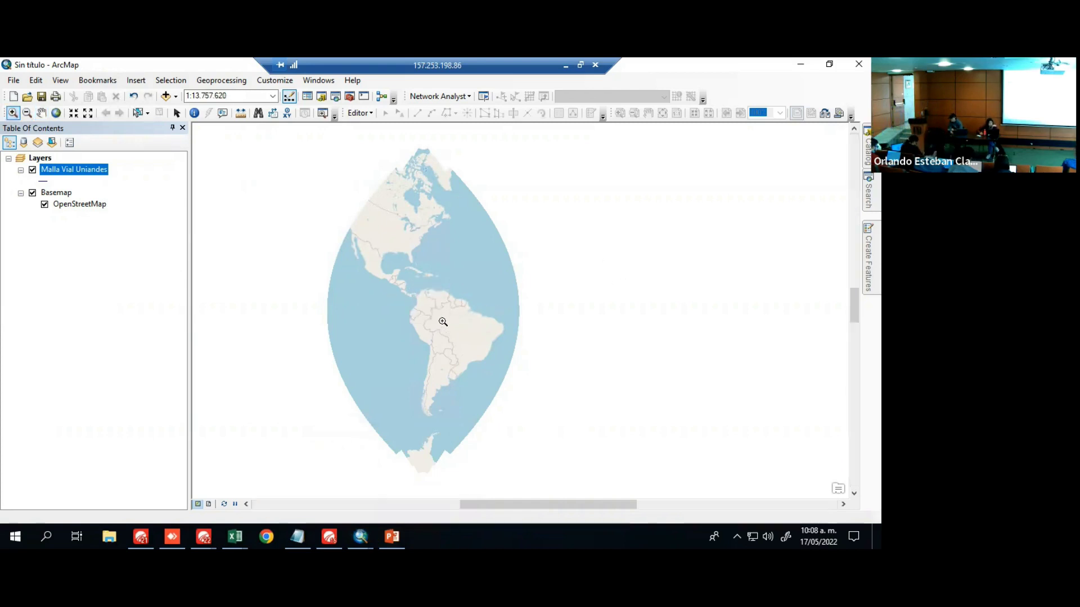
{"action": "left_click_drag", "start_coordinate": [488, 264], "coordinate": [556, 329]}
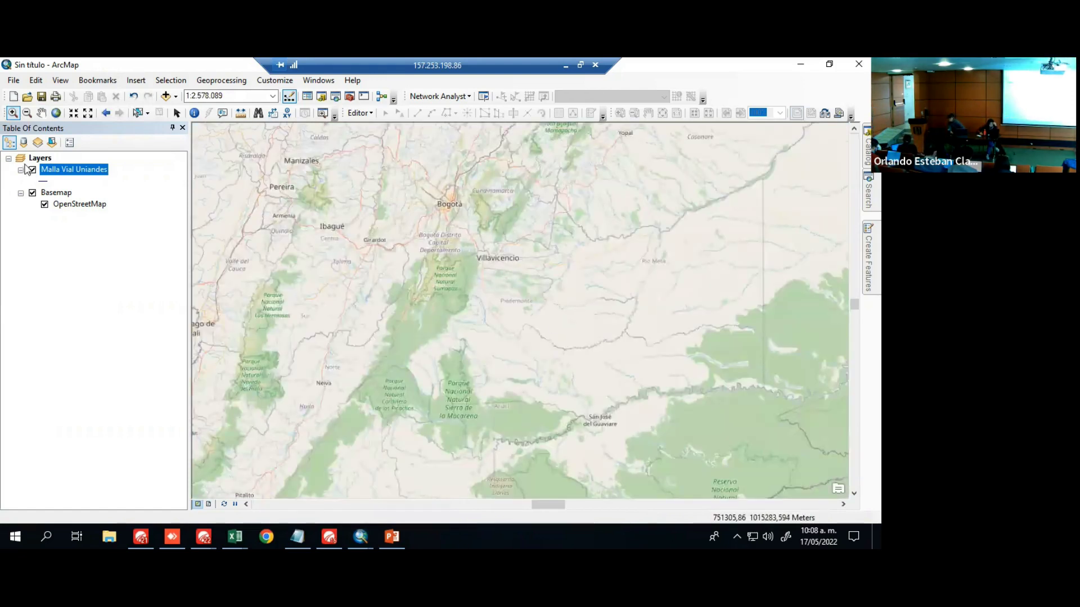
{"action": "left_click", "coordinate": [41, 113]}
{"action": "left_click_drag", "start_coordinate": [540, 284], "coordinate": [608, 248]}
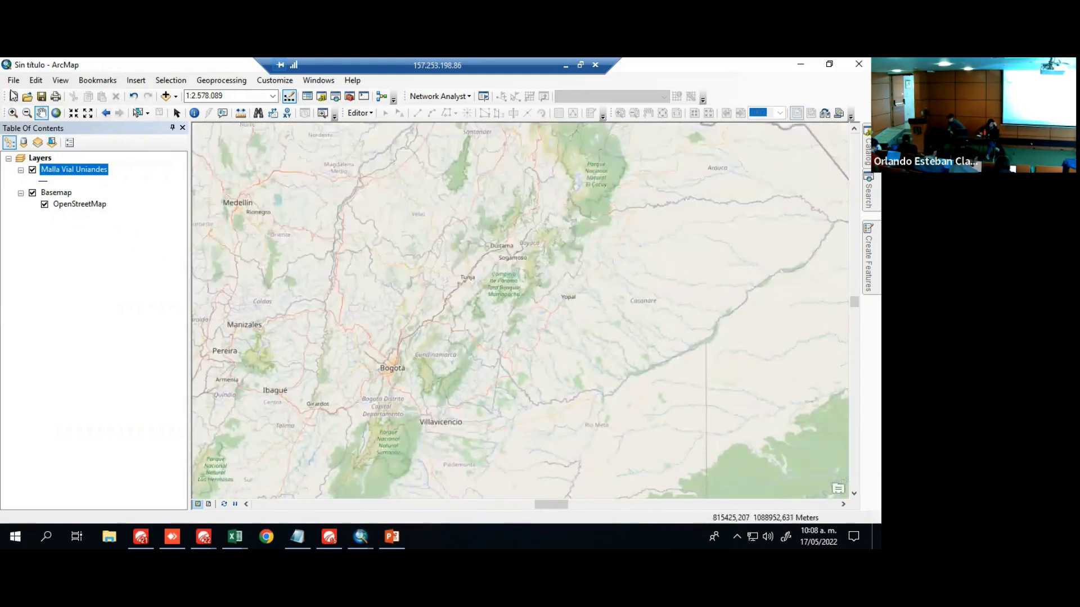
{"action": "left_click", "coordinate": [13, 112]}
{"action": "left_click_drag", "start_coordinate": [363, 345], "coordinate": [423, 403]}
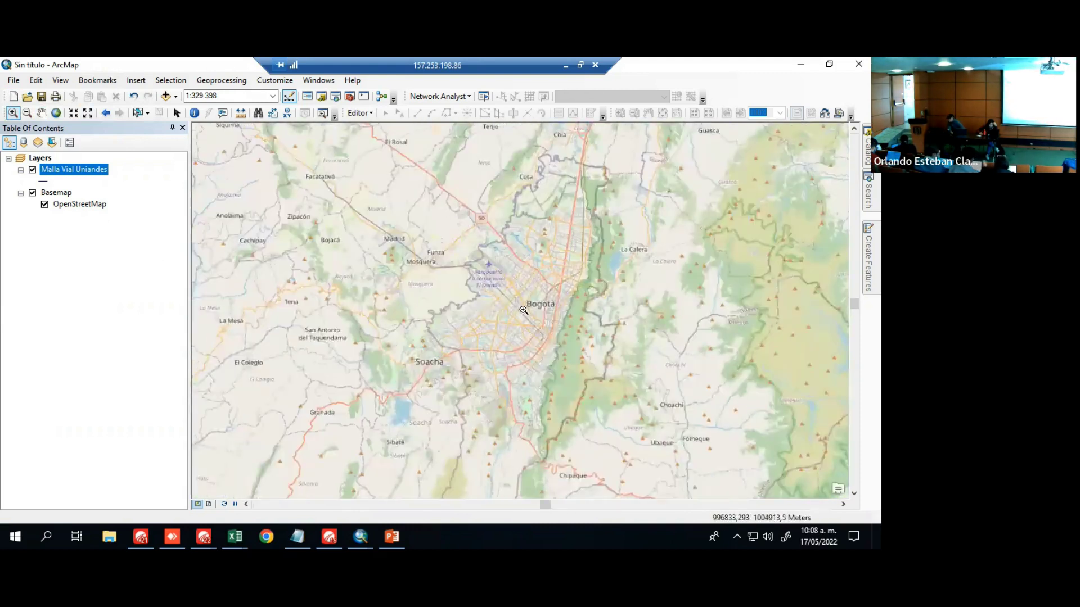
Zoom further in to the Las Aguas and La Candelaria neighbourhoods, at a scale of about 1:9.000
{"action": "left_click_drag", "start_coordinate": [524, 315], "coordinate": [576, 402]}
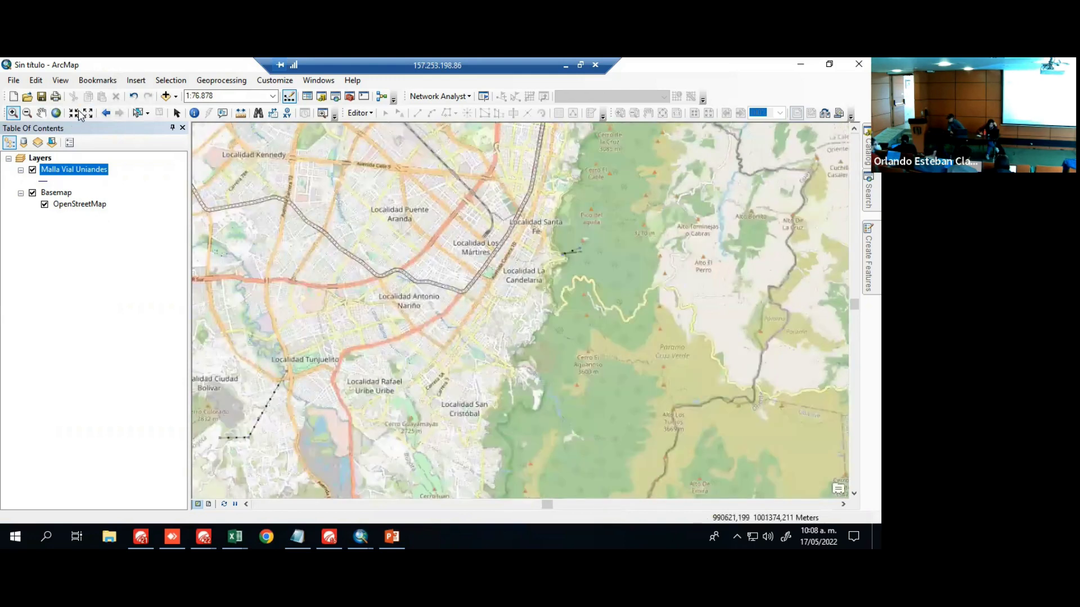
{"action": "left_click", "coordinate": [41, 112]}
{"action": "left_click_drag", "start_coordinate": [611, 269], "coordinate": [556, 343]}
{"action": "left_click", "coordinate": [12, 112]}
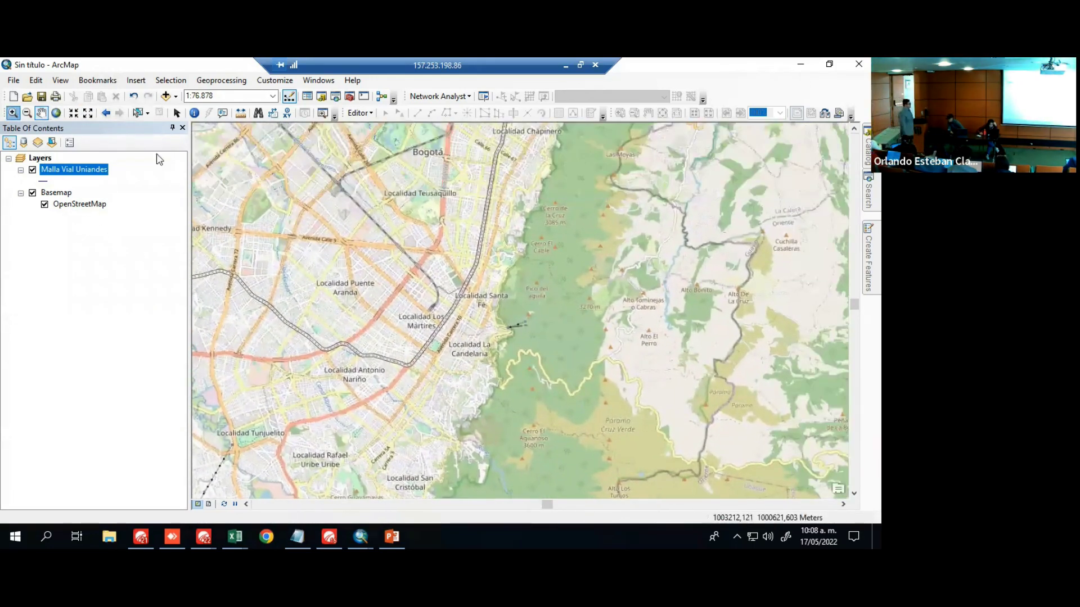
{"action": "left_click_drag", "start_coordinate": [452, 300], "coordinate": [532, 363]}
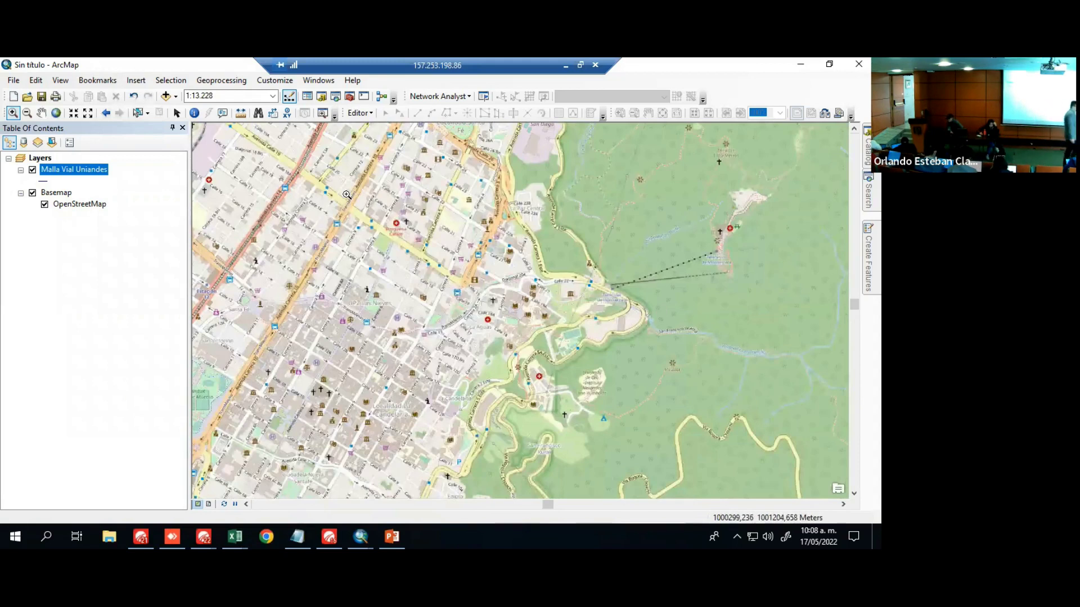
{"action": "left_click_drag", "start_coordinate": [344, 189], "coordinate": [669, 447]}
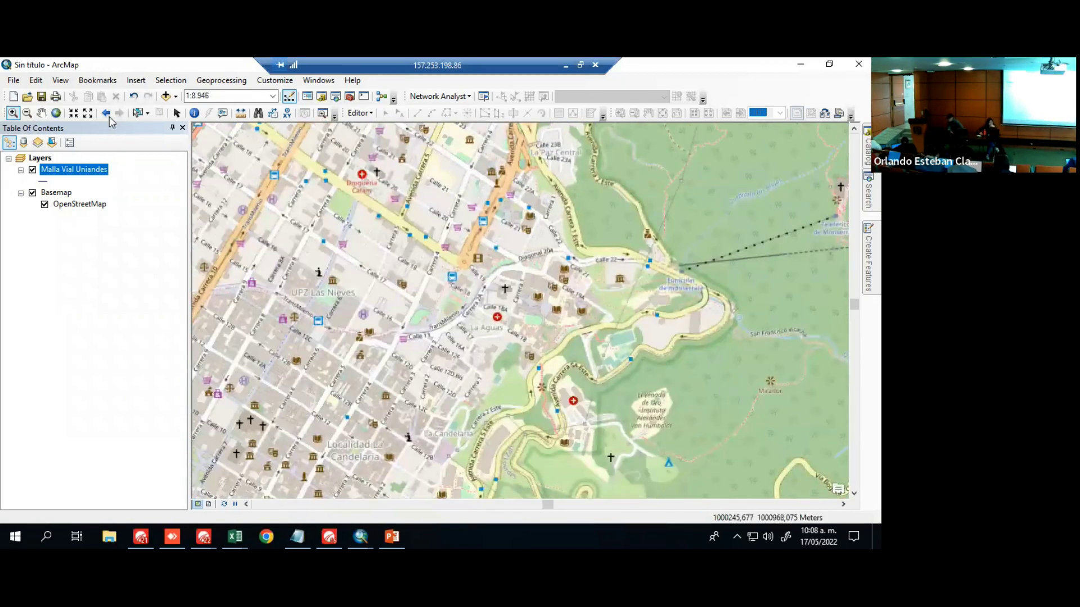
{"action": "left_click", "coordinate": [177, 114]}
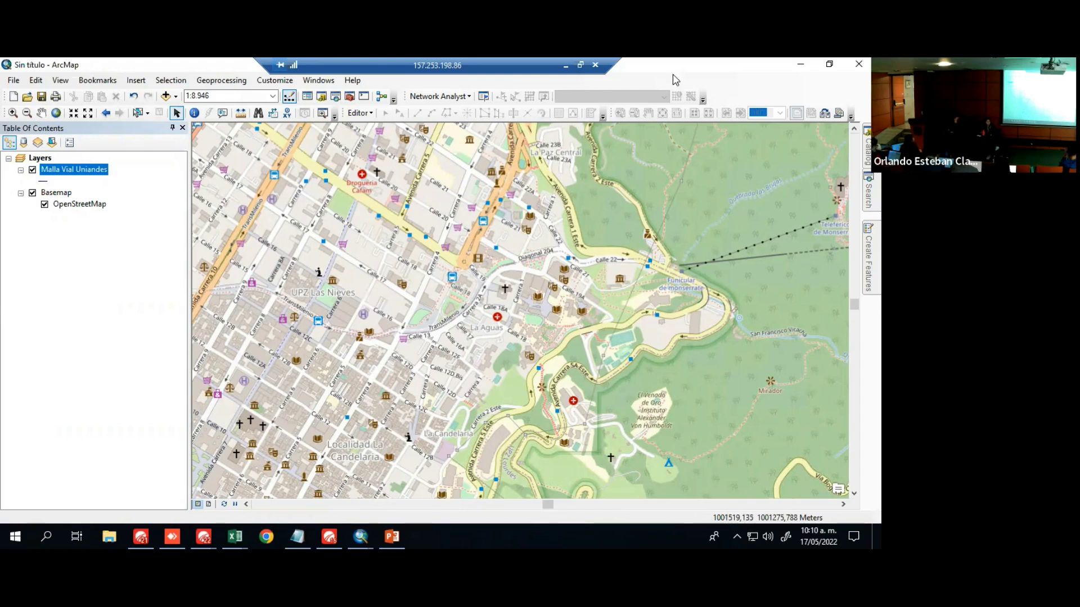
Start an edit session and open the Create Features window
{"action": "right_click", "coordinate": [722, 87]}
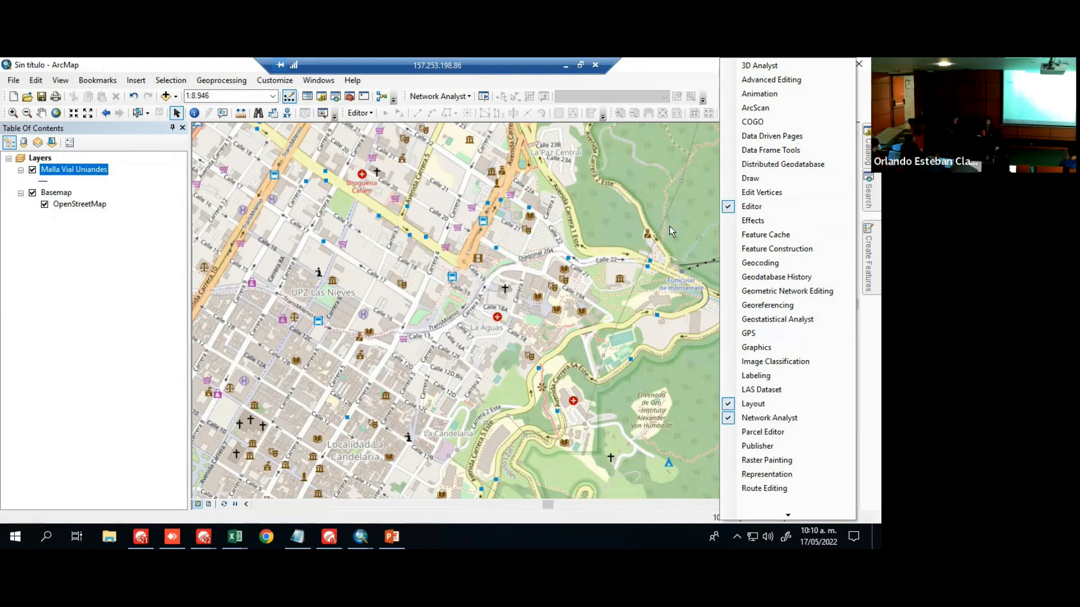
{"action": "left_click", "coordinate": [687, 66]}
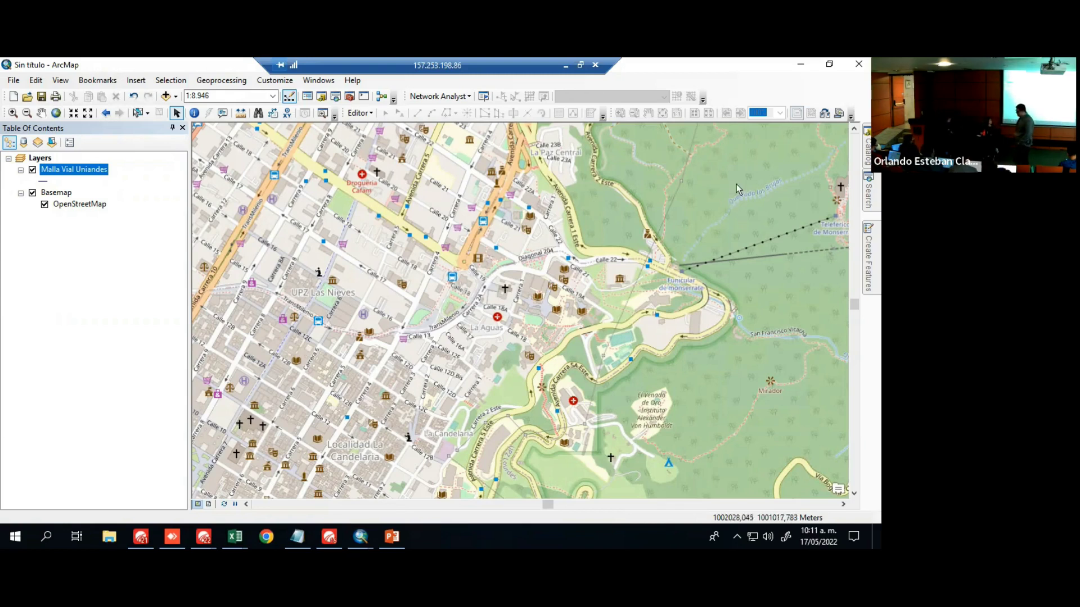
{"action": "left_click", "coordinate": [372, 113]}
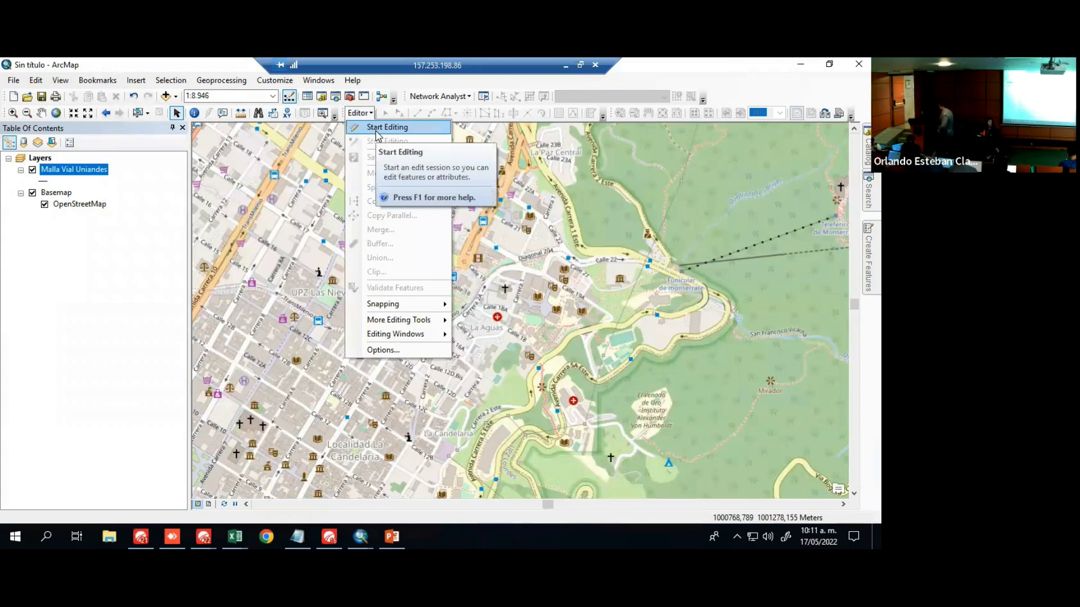
{"action": "left_click", "coordinate": [376, 130]}
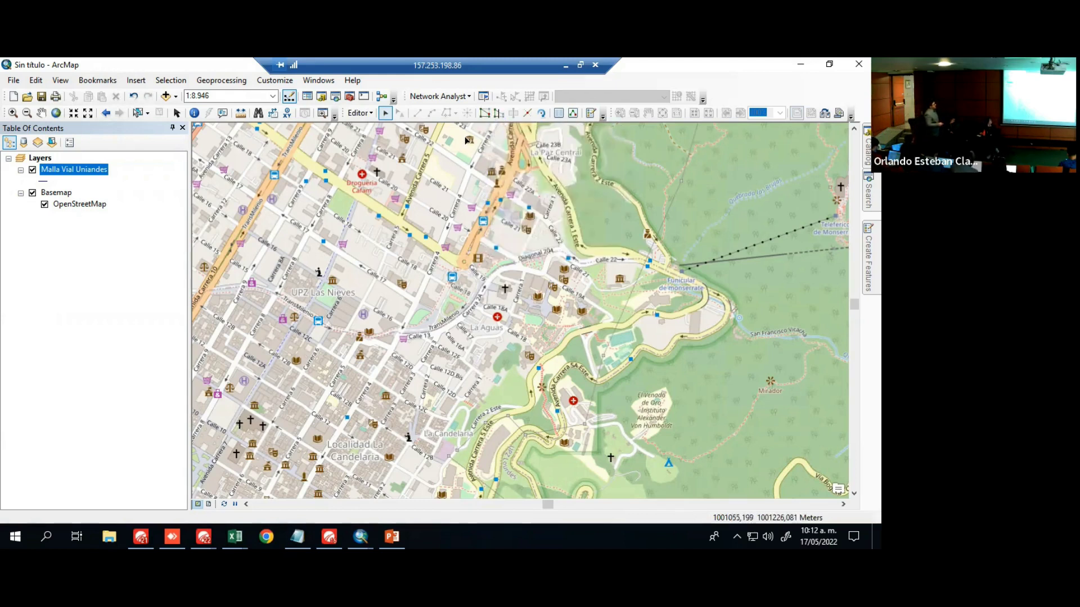
{"action": "left_click", "coordinate": [592, 113]}
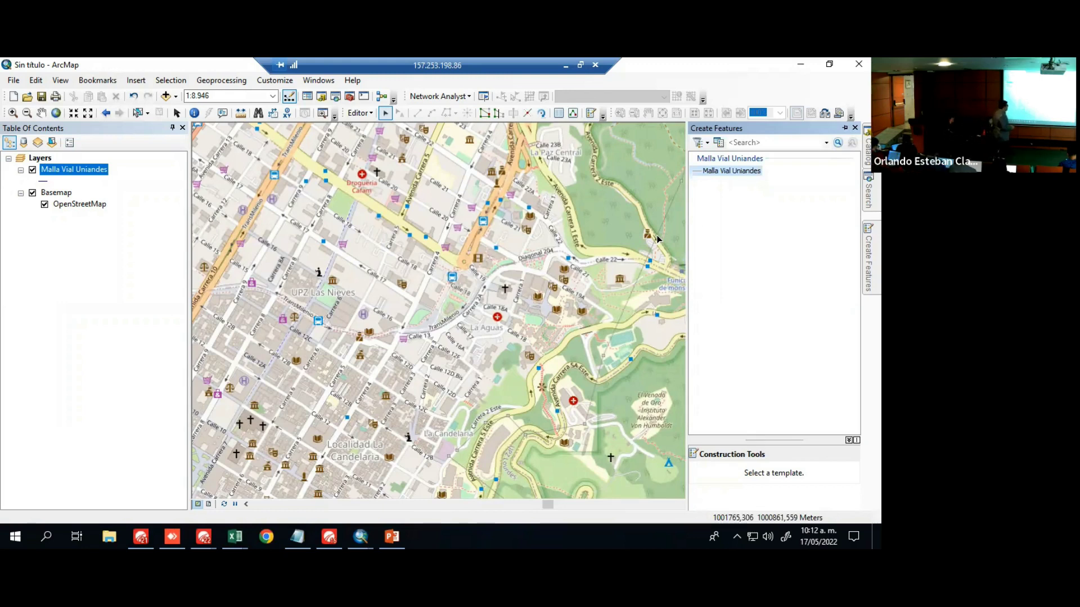
Choose the Malla Vial Uniandes feature template with the Line construction tool
{"action": "right_click", "coordinate": [739, 172]}
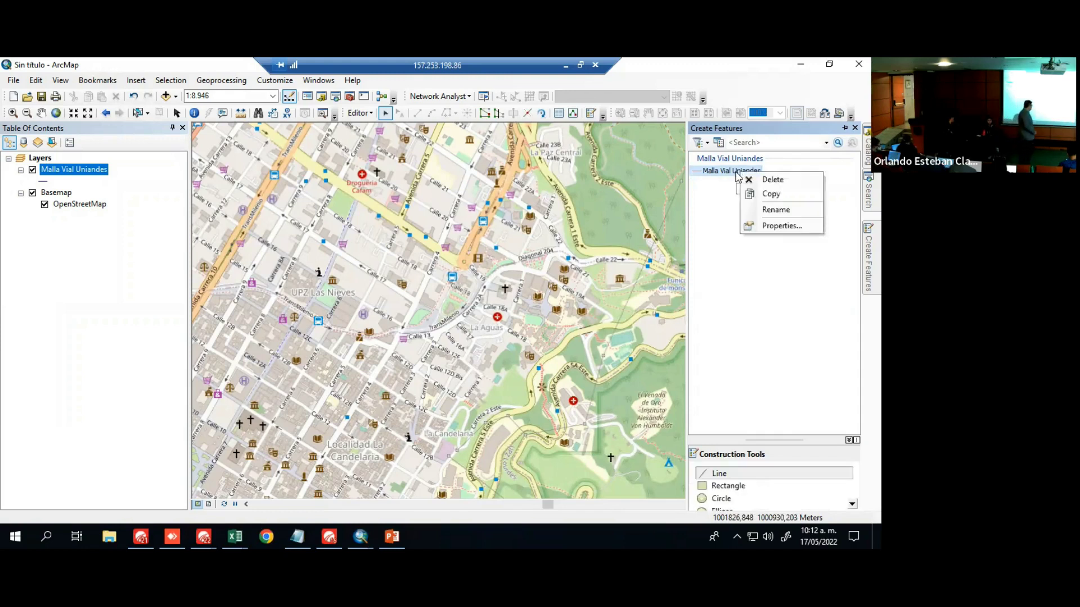
{"action": "left_click", "coordinate": [735, 173]}
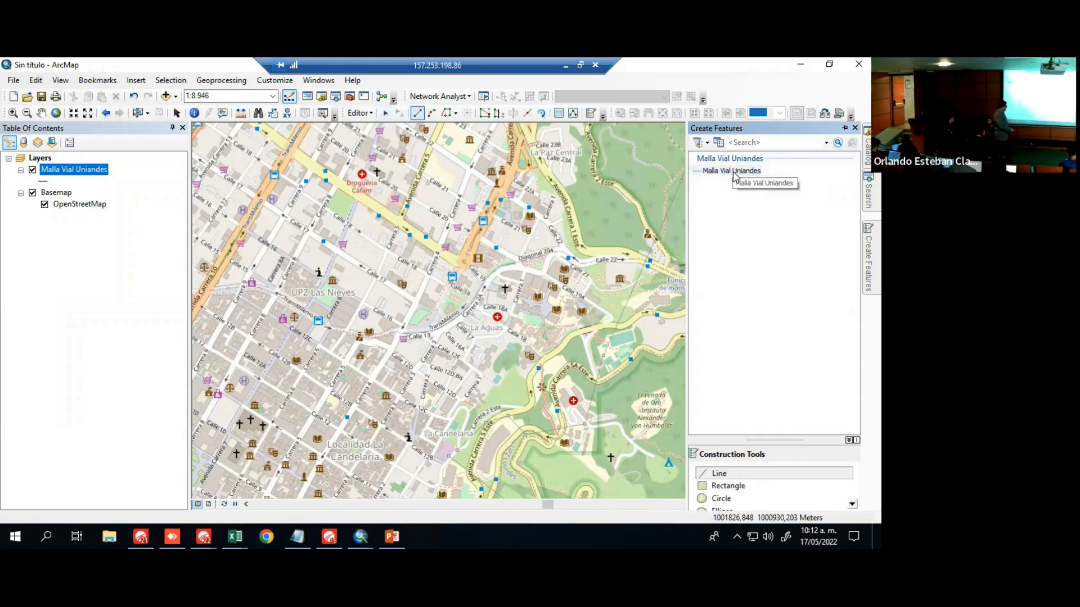
{"action": "scroll", "coordinate": [738, 484], "scroll_direction": "down", "scroll_amount": 1}
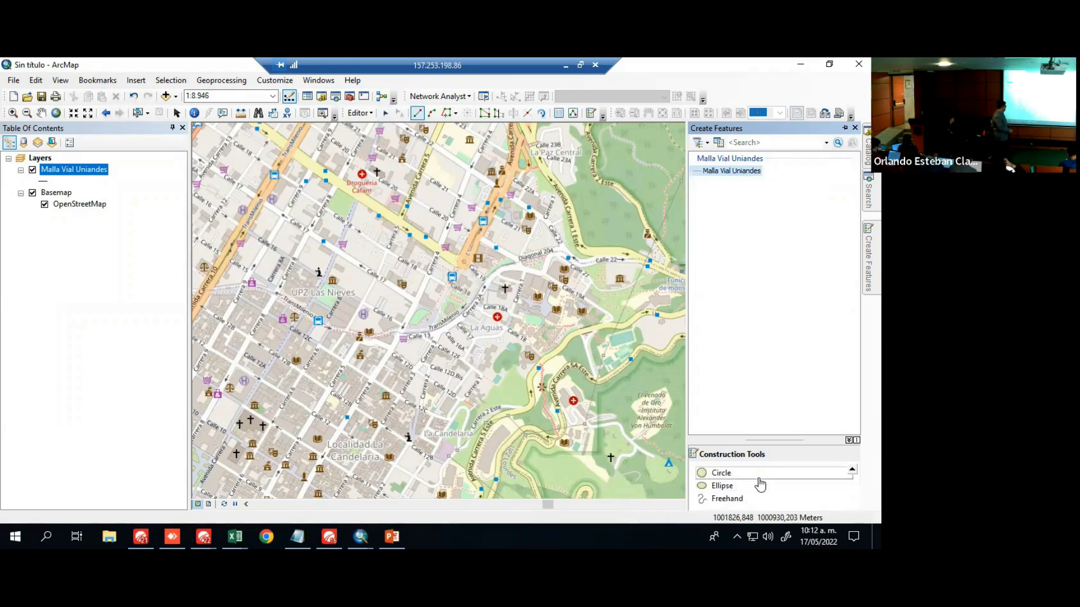
{"action": "scroll", "coordinate": [760, 484], "scroll_direction": "up", "scroll_amount": 1}
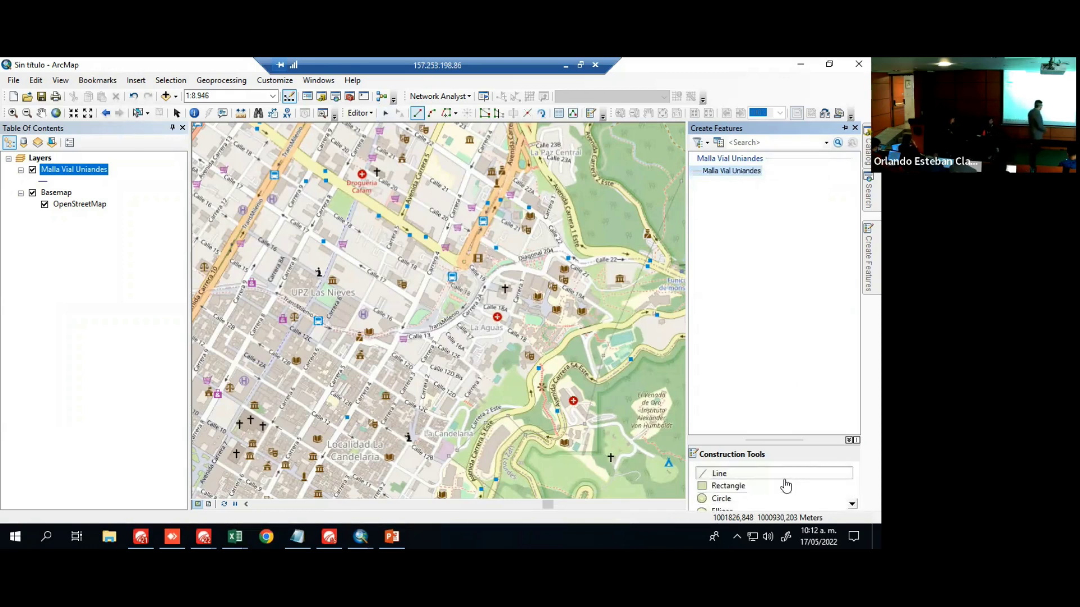
{"action": "left_click", "coordinate": [750, 477]}
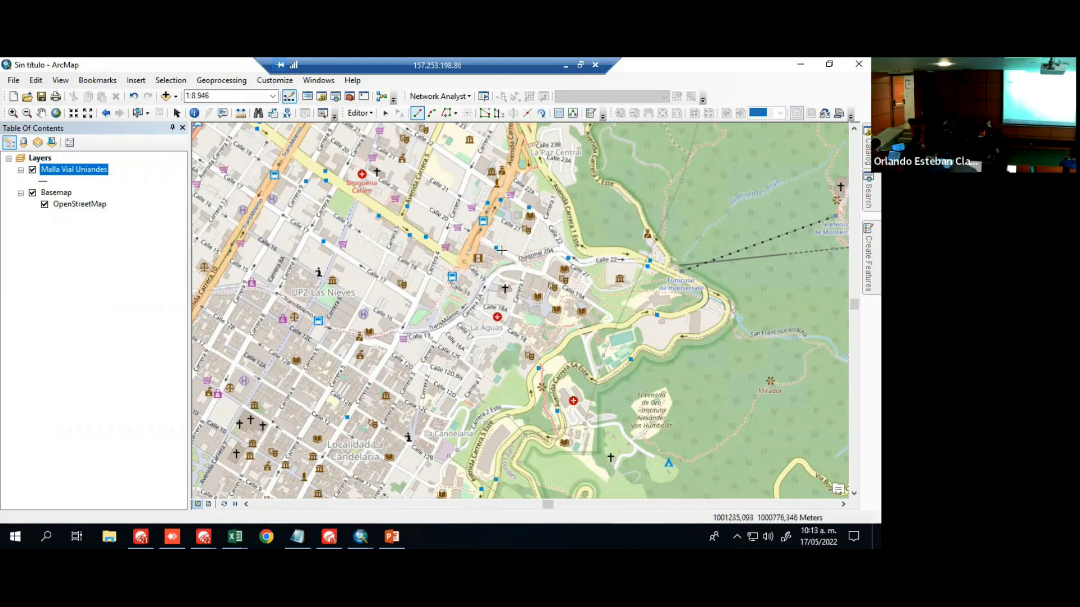
Draw a straight road segment along Calle 20 from Avenida Carrera 3 to the junction with Diagonal 20A and Calle 19A
{"action": "left_click", "coordinate": [482, 239]}
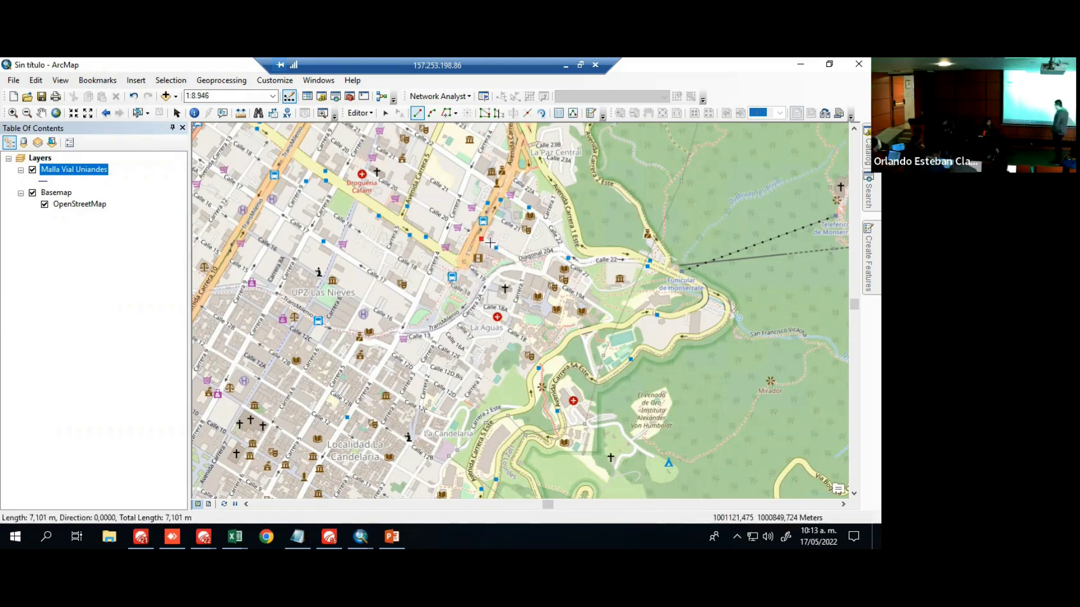
{"action": "left_click", "coordinate": [517, 258]}
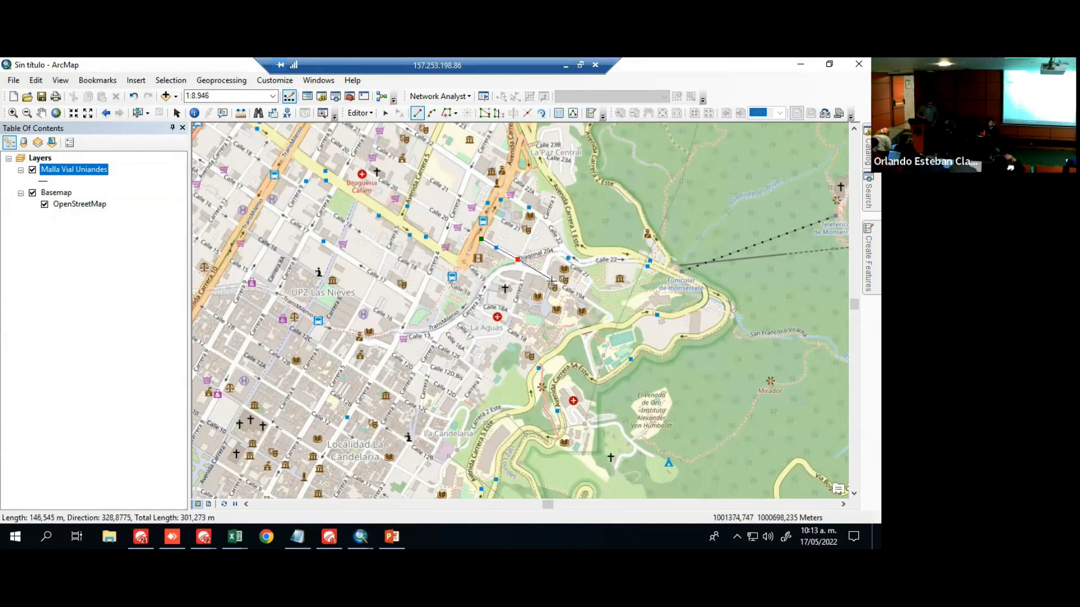
{"action": "left_click", "coordinate": [518, 259]}
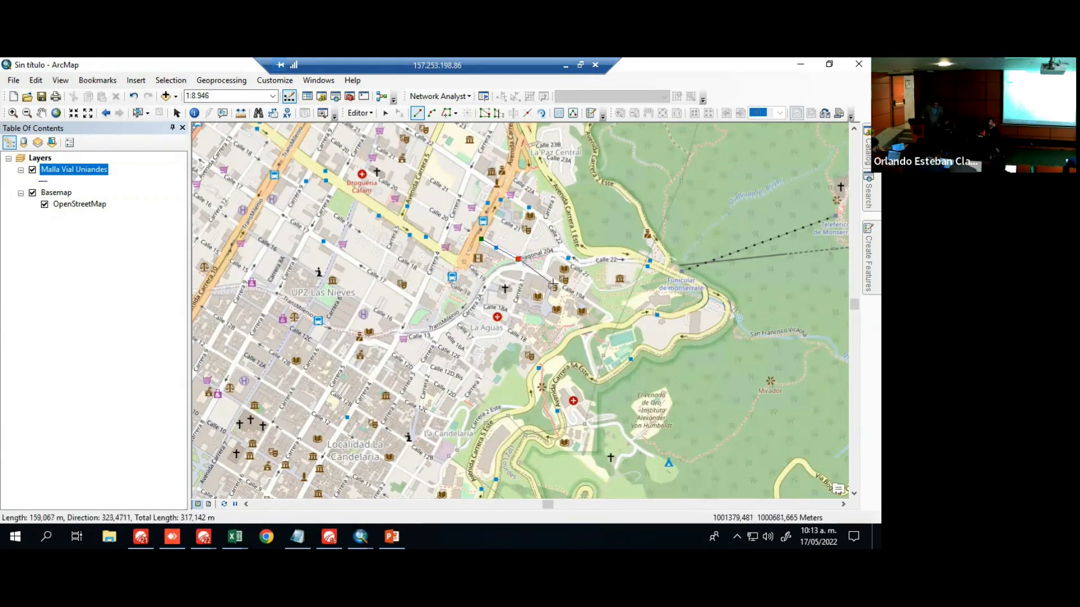
{"action": "double_click", "coordinate": [519, 259]}
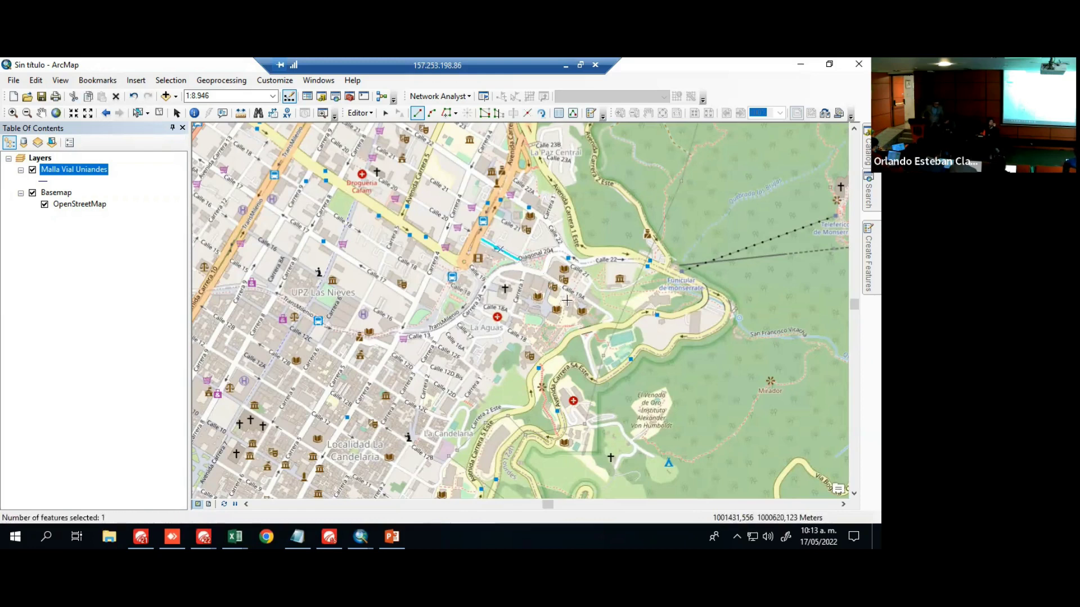
{"action": "scroll", "coordinate": [513, 243], "scroll_direction": "up", "scroll_amount": 1}
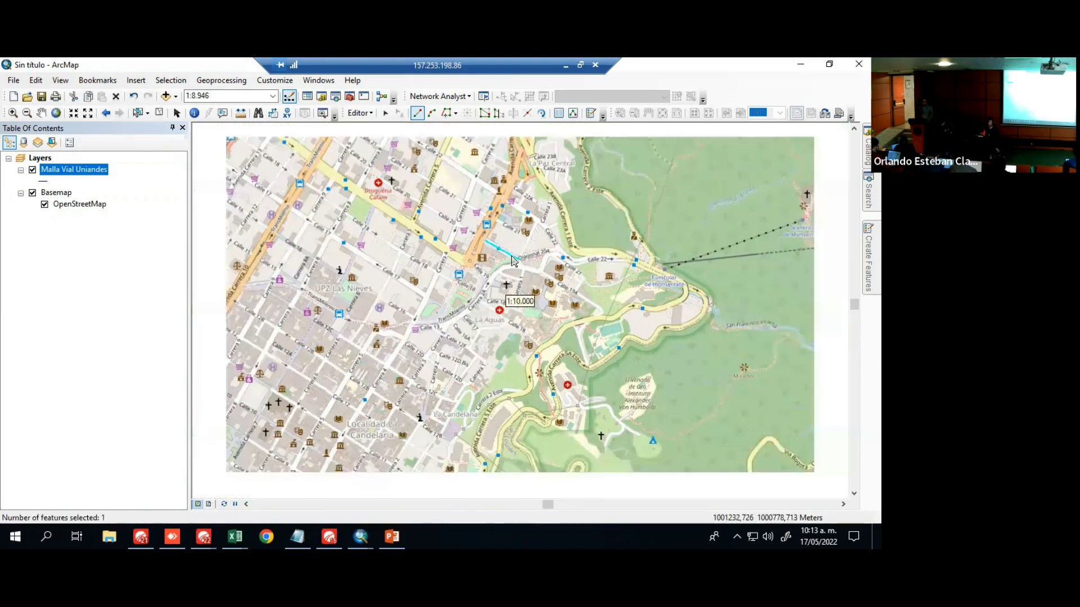
{"action": "scroll", "coordinate": [513, 242], "scroll_direction": "up", "scroll_amount": 5}
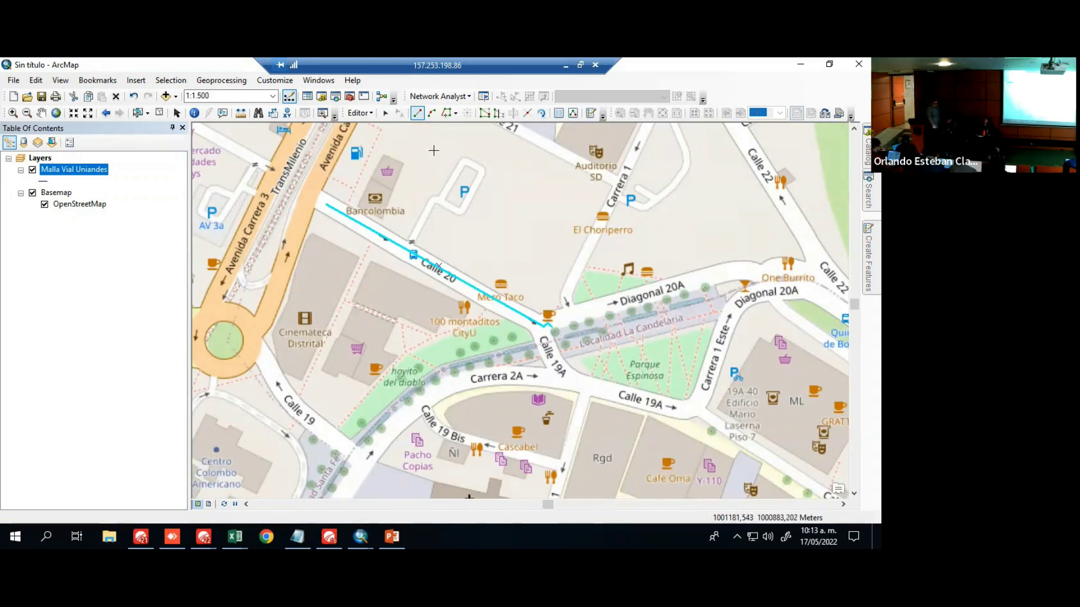
Delete the road segment drawn along Calle 20
{"action": "left_click", "coordinate": [385, 113]}
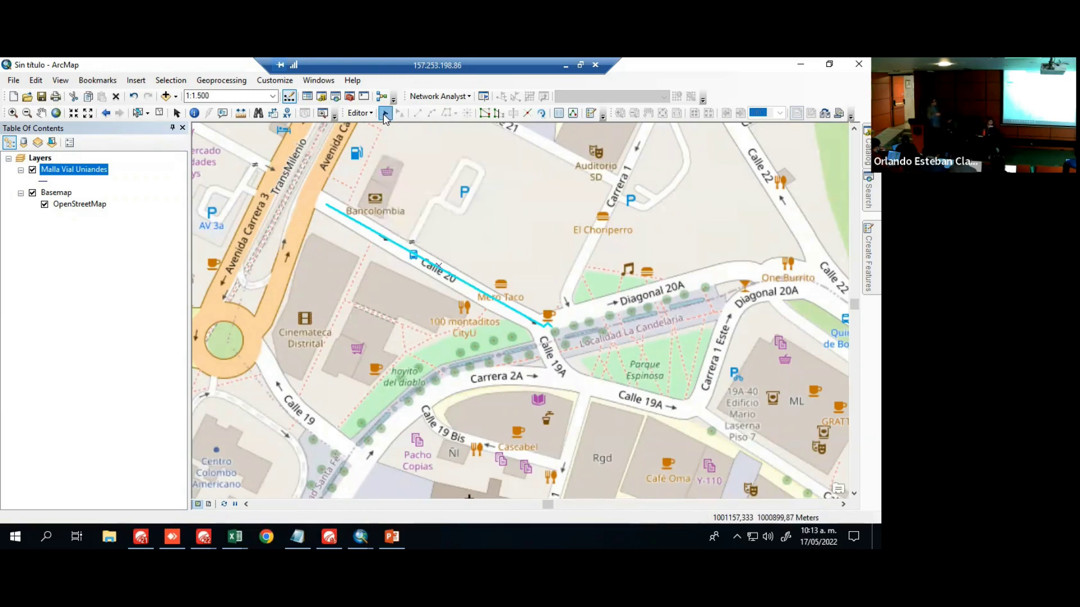
{"action": "left_click", "coordinate": [551, 327]}
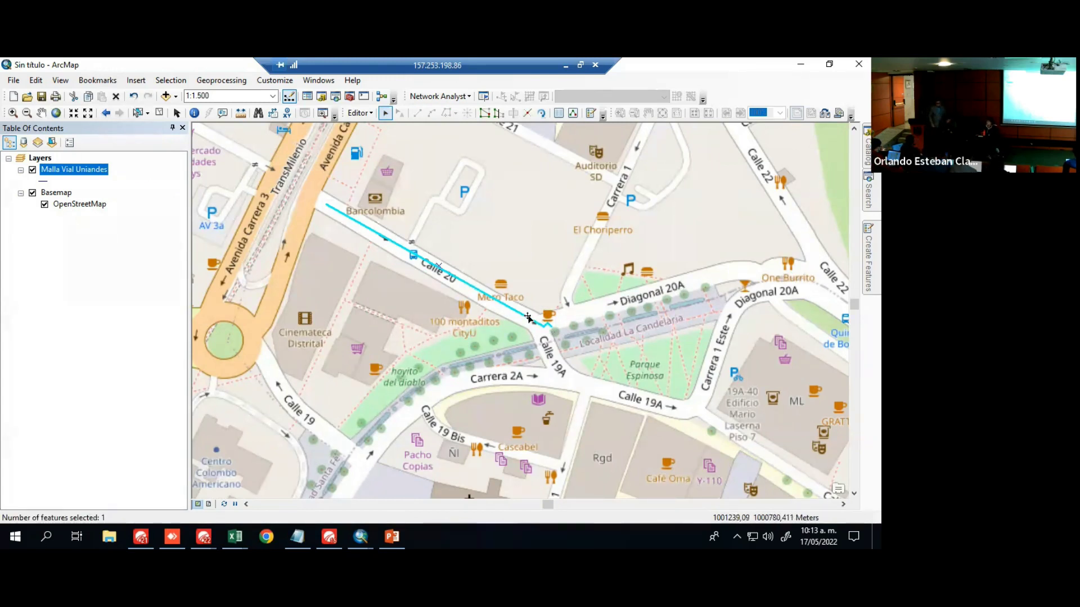
{"action": "key", "text": "Delete"}
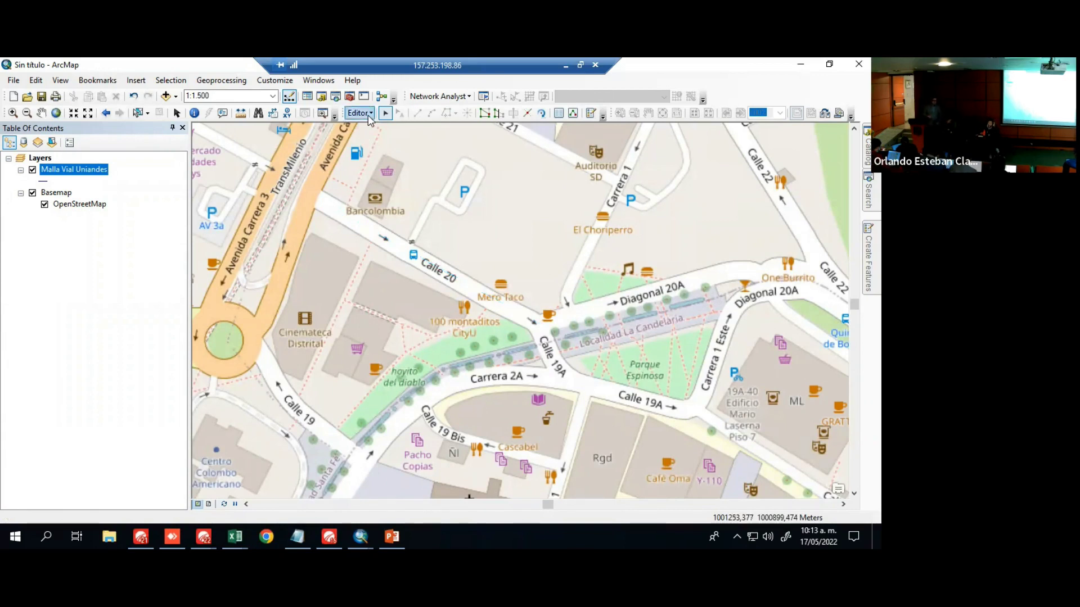
{"action": "left_click", "coordinate": [370, 115]}
{"action": "left_click", "coordinate": [369, 116]}
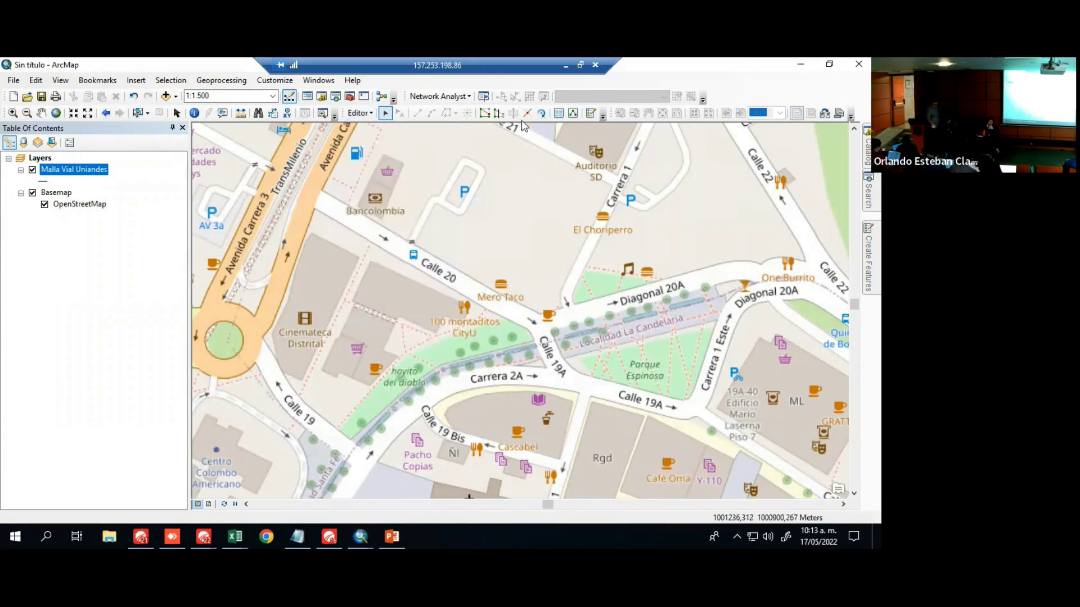
Draw a new straight line along Calle 20 from the edge of Avenida Carrera 3 to the start of Calle 19A
{"action": "left_click", "coordinate": [590, 114]}
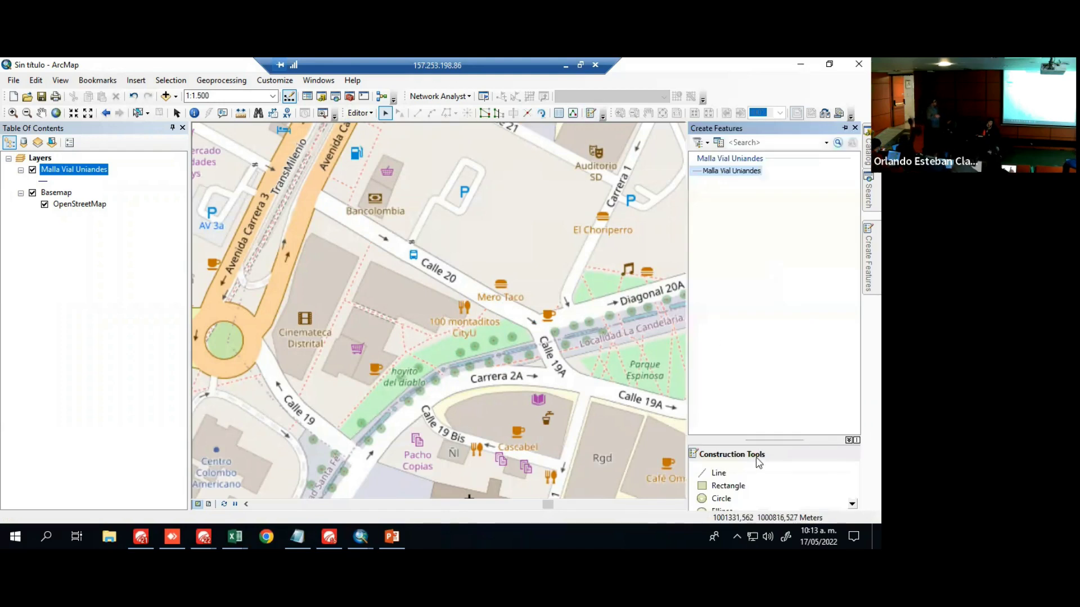
{"action": "left_click", "coordinate": [751, 474]}
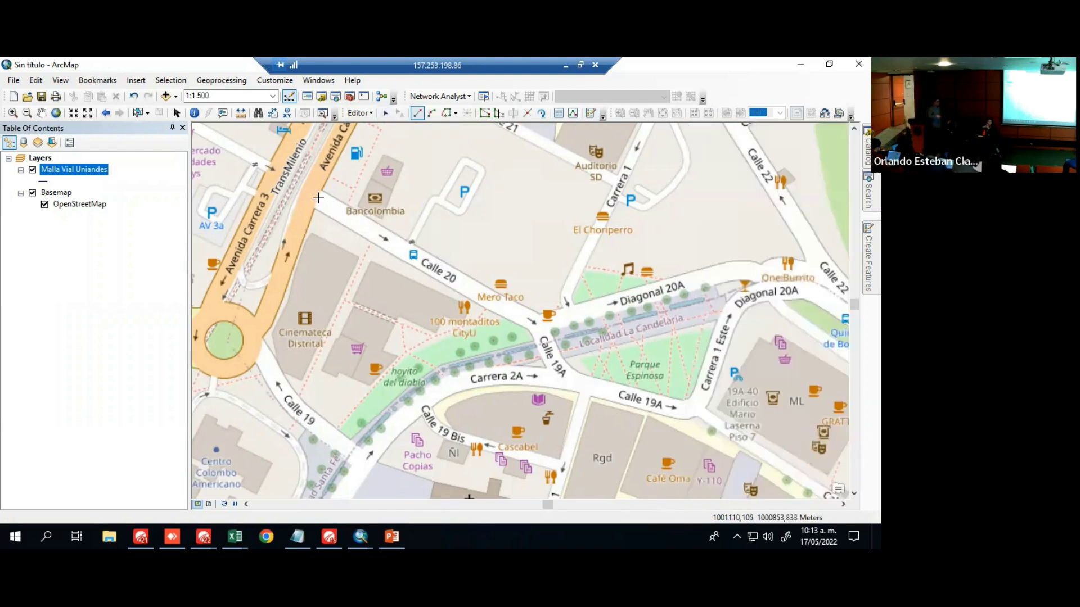
{"action": "left_click", "coordinate": [317, 198]}
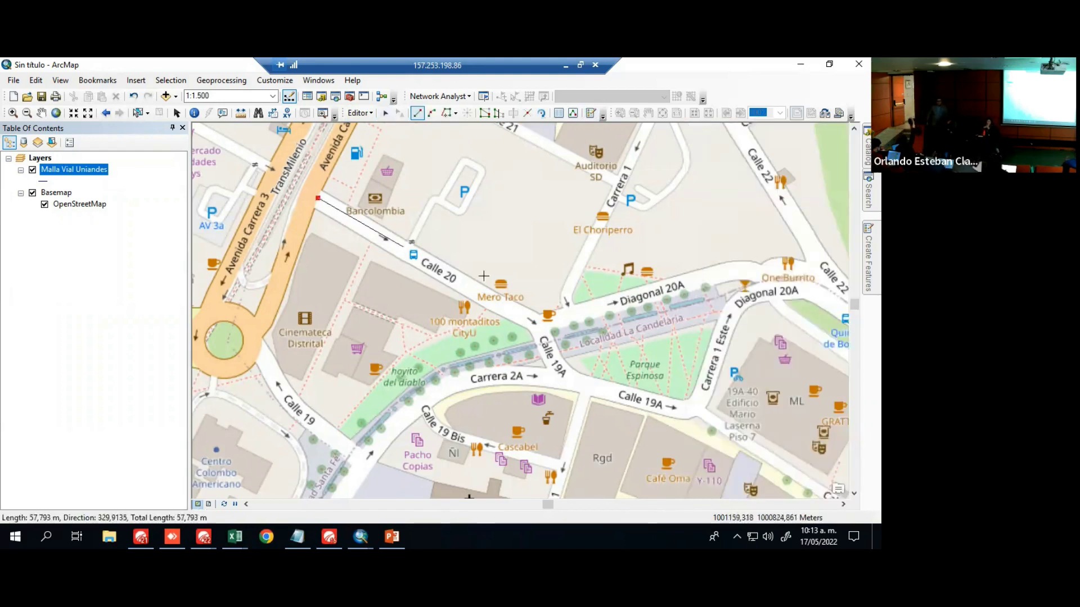
{"action": "double_click", "coordinate": [539, 325]}
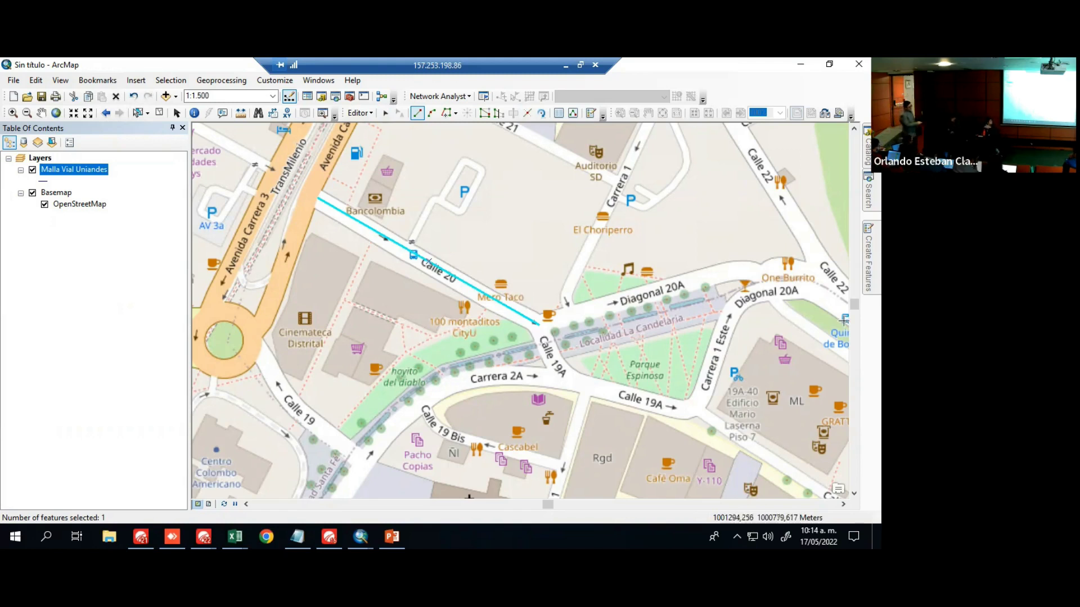
{"action": "left_click", "coordinate": [385, 115]}
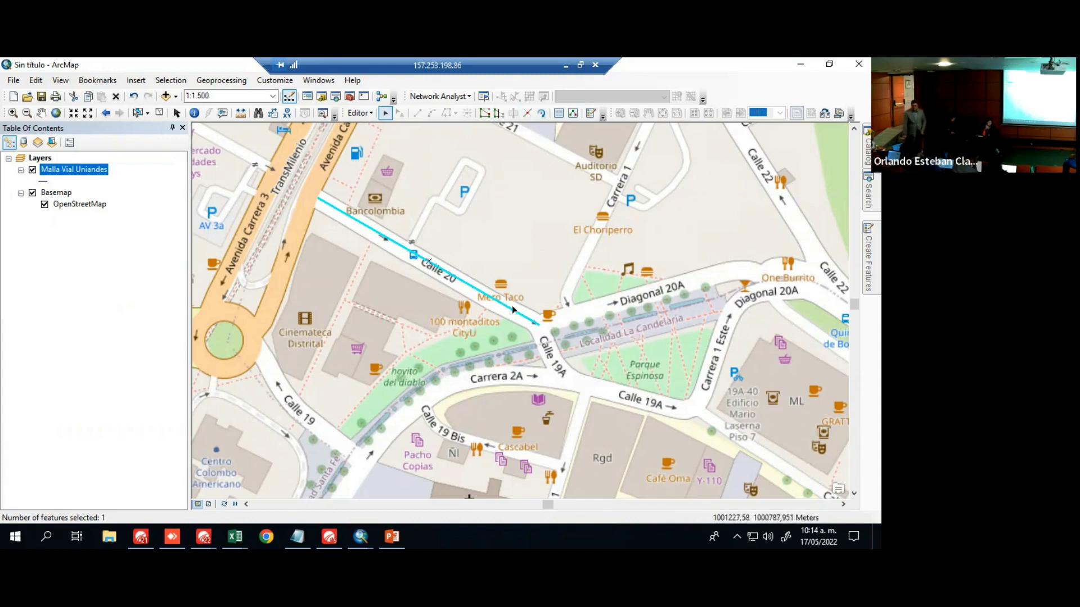
Draw a line about 34 m long on Calle 19A from the Calle 20 endpoint to the junction with Carrera 2A
{"action": "left_click", "coordinate": [593, 114]}
{"action": "left_click", "coordinate": [795, 474]}
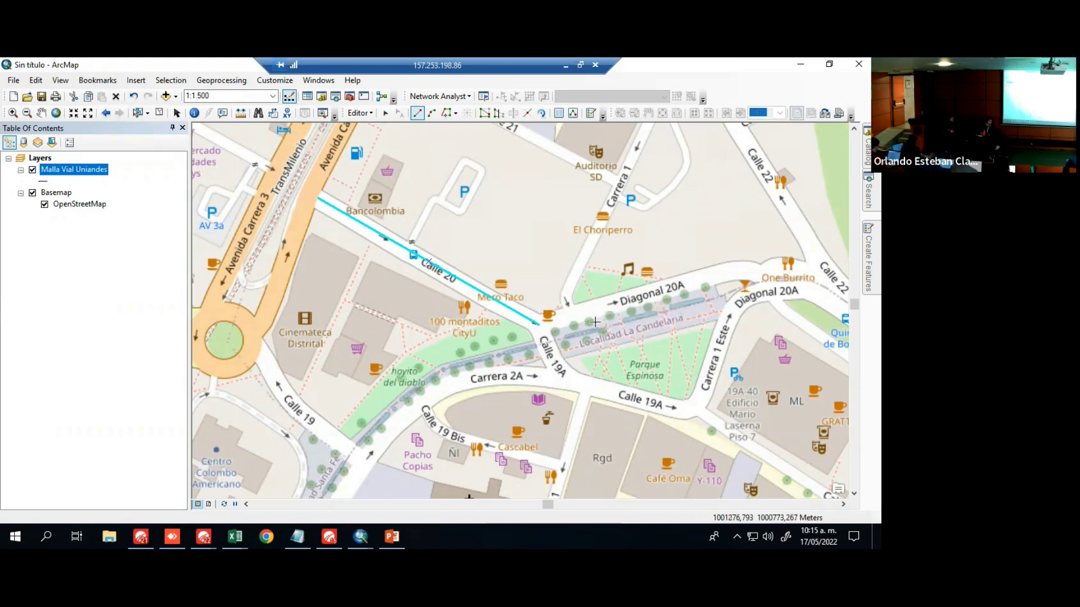
{"action": "left_click", "coordinate": [538, 325]}
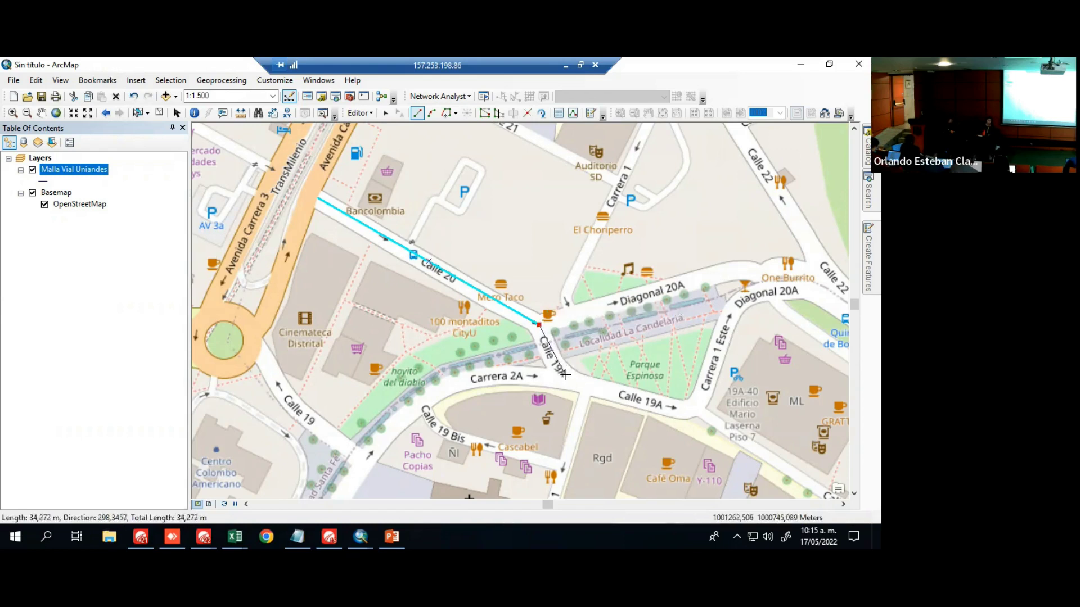
{"action": "double_click", "coordinate": [563, 375]}
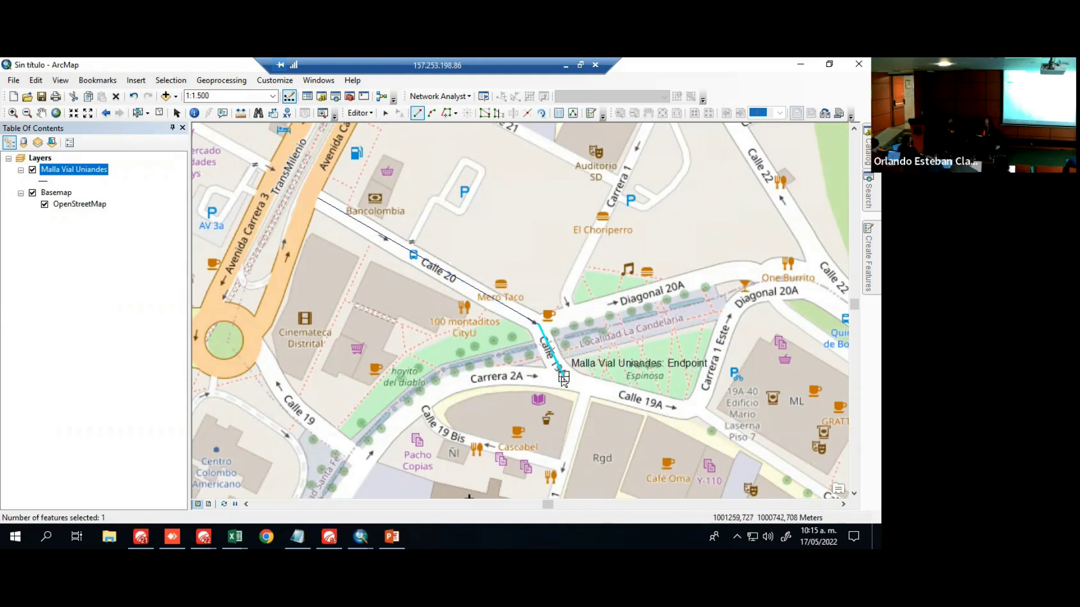
Draw separate connected segments along Calle 19A to Carrera 1 Este and along Carrera 1 Este up to Diagonal 20A
{"action": "left_click", "coordinate": [564, 377]}
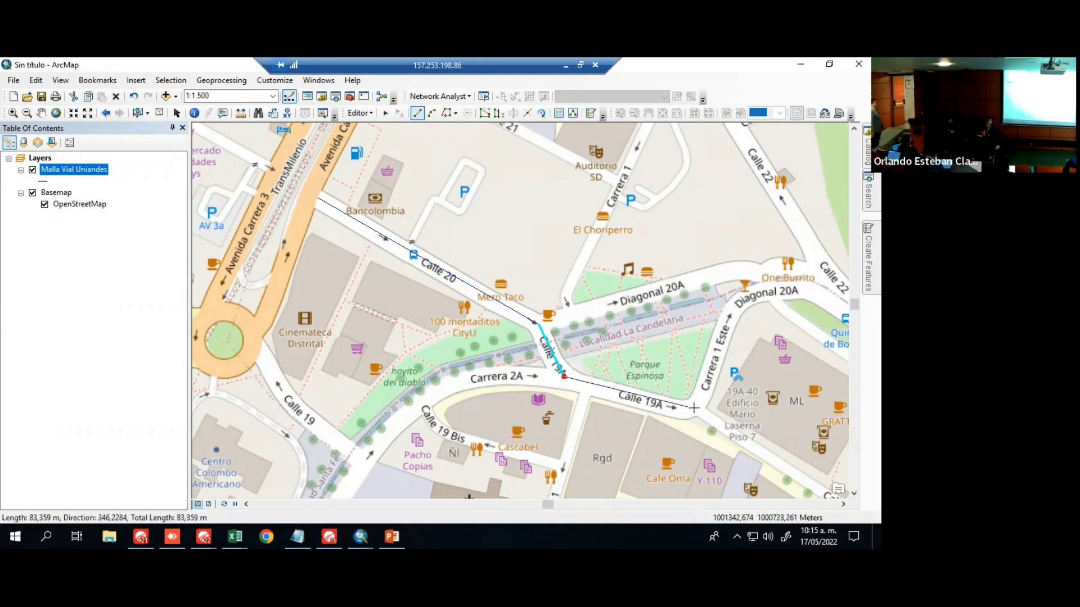
{"action": "double_click", "coordinate": [692, 409]}
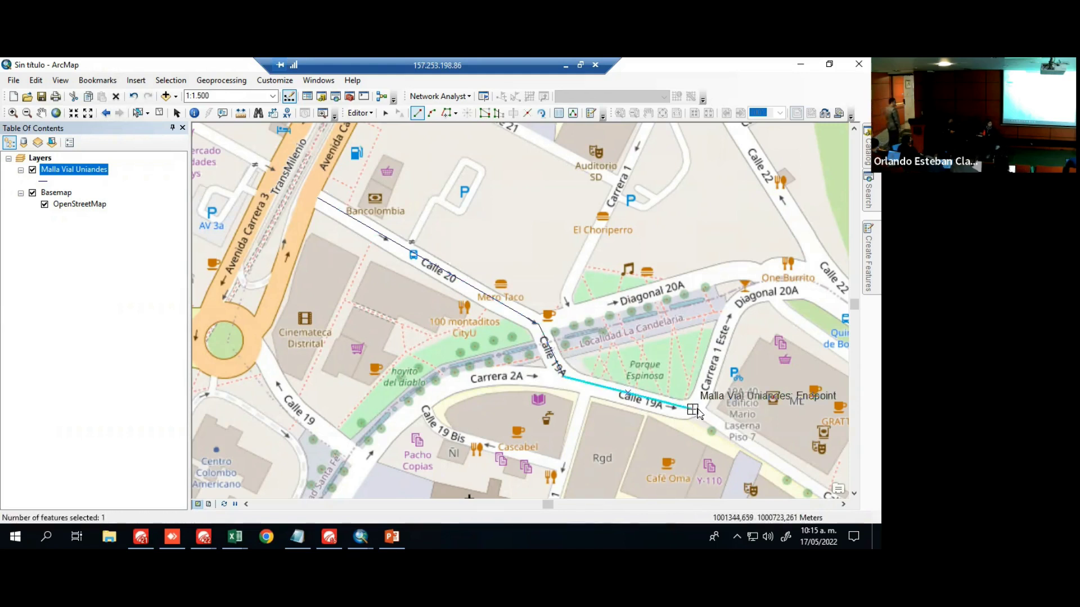
{"action": "left_click", "coordinate": [731, 321]}
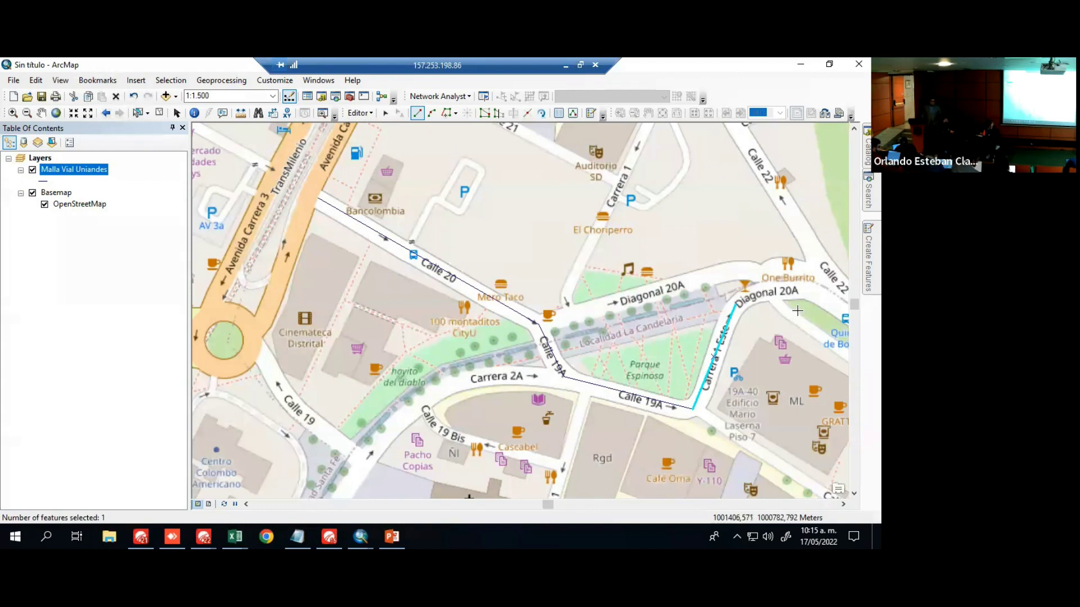
Draw the curved Diagonal 20A segment from the end of Carrera 1 Este toward Calle 22, with one intermediate vertex
{"action": "left_click", "coordinate": [736, 305]}
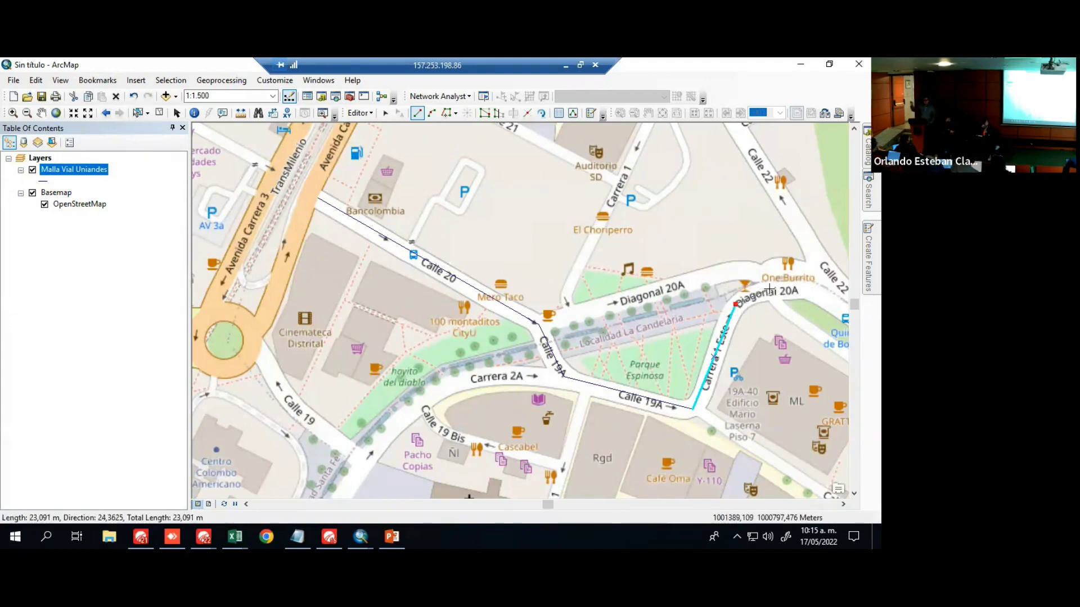
{"action": "left_click", "coordinate": [770, 289]}
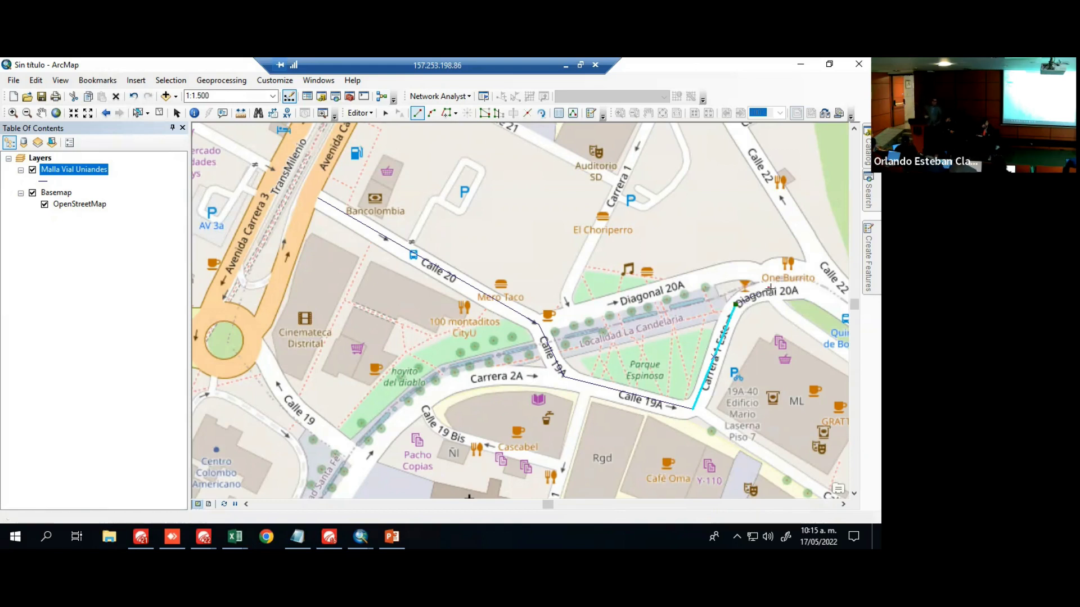
{"action": "double_click", "coordinate": [815, 292]}
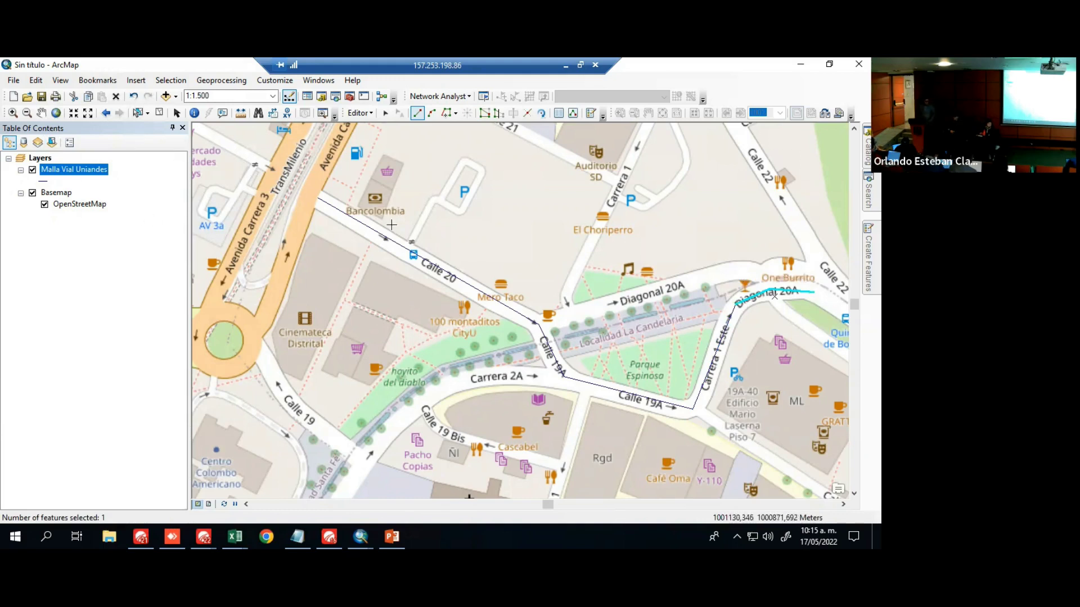
Draw a line about 72 m long from the east end of Diagonal 20A southeast past the Quinta de Bolivar stop
{"action": "left_click", "coordinate": [41, 113]}
{"action": "left_click_drag", "start_coordinate": [679, 367], "coordinate": [569, 380]}
{"action": "scroll", "coordinate": [568, 381], "scroll_direction": "up", "scroll_amount": 1}
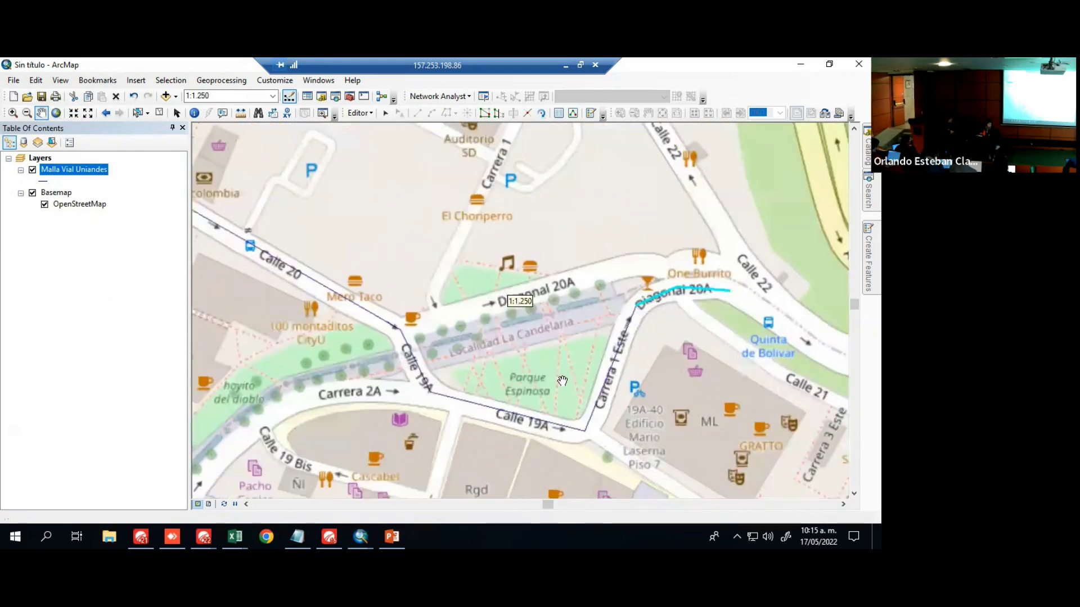
{"action": "scroll", "coordinate": [573, 384], "scroll_direction": "down", "scroll_amount": 3}
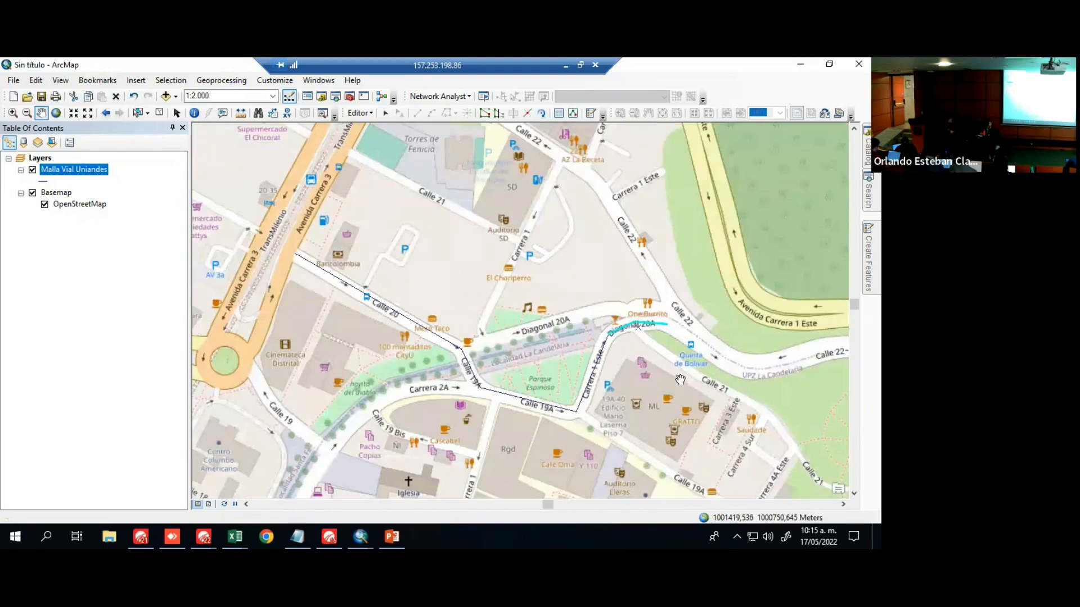
{"action": "left_click", "coordinate": [589, 114]}
{"action": "left_click", "coordinate": [770, 474]}
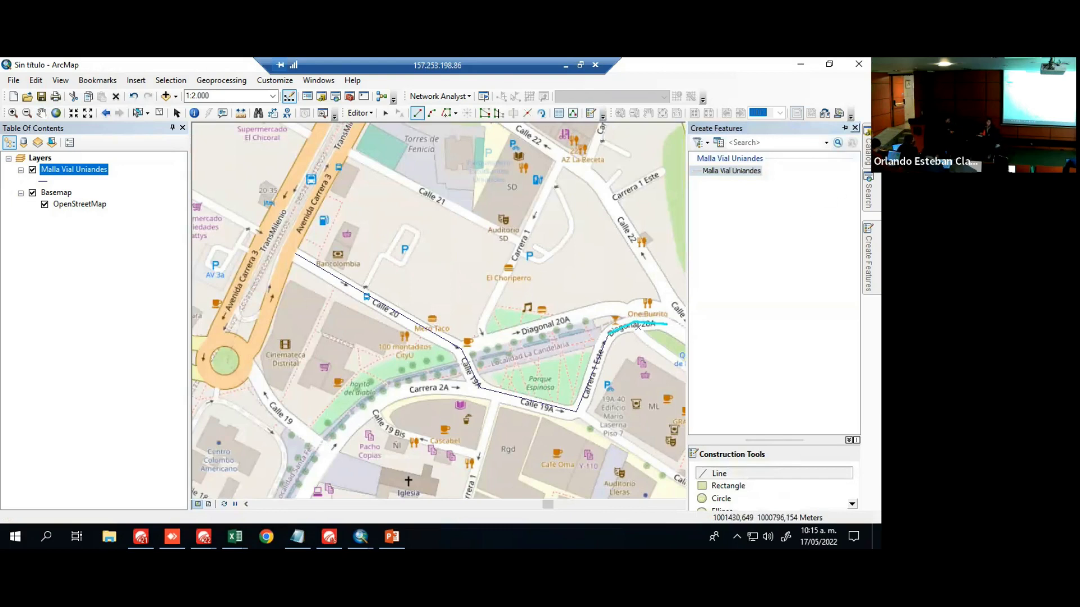
{"action": "left_click", "coordinate": [855, 127]}
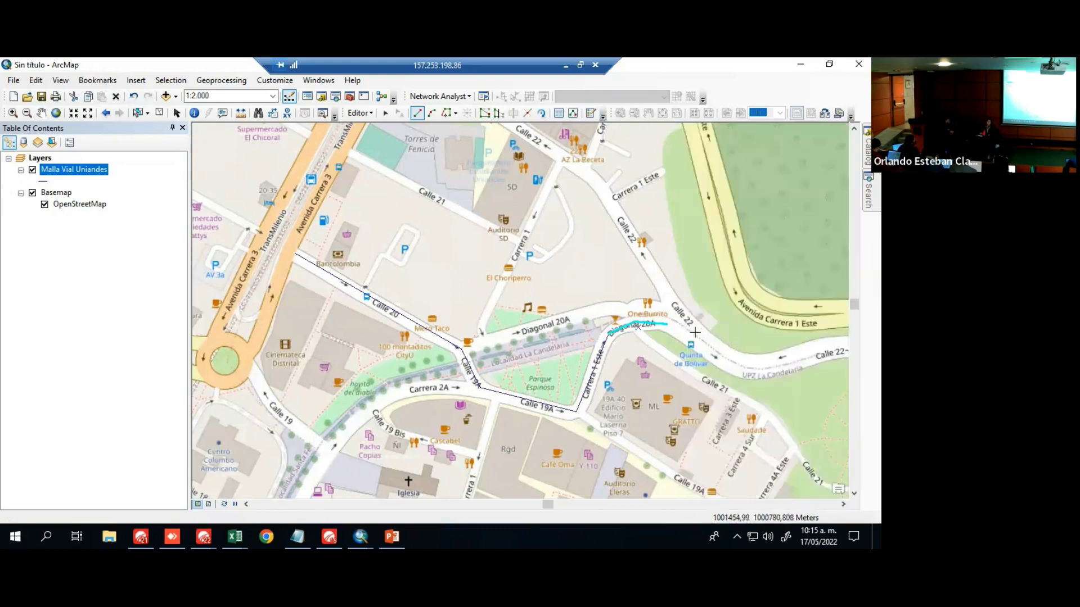
{"action": "left_click", "coordinate": [668, 325]}
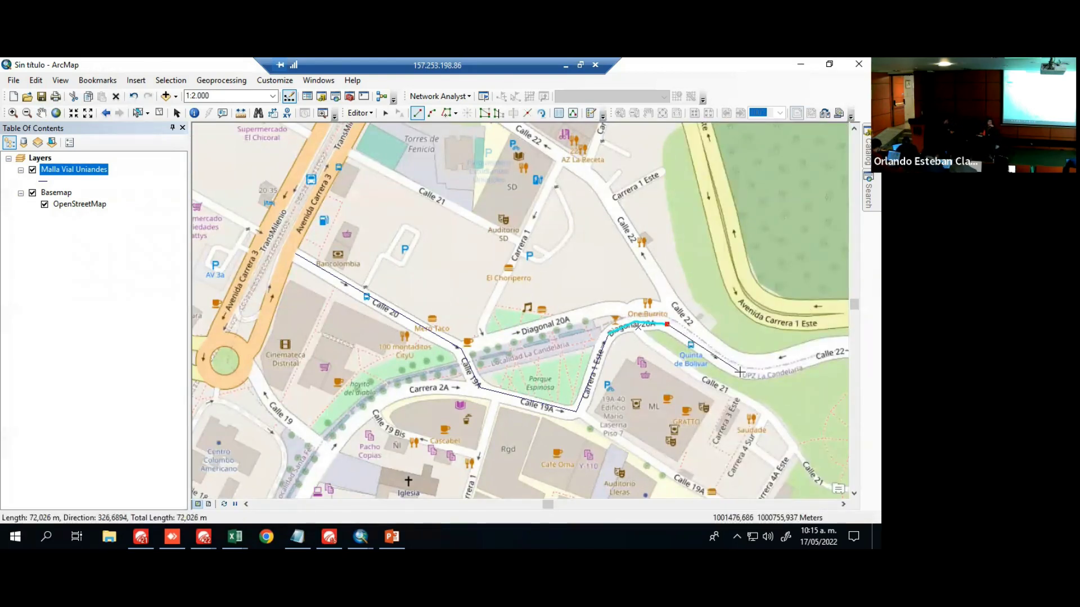
{"action": "double_click", "coordinate": [739, 372]}
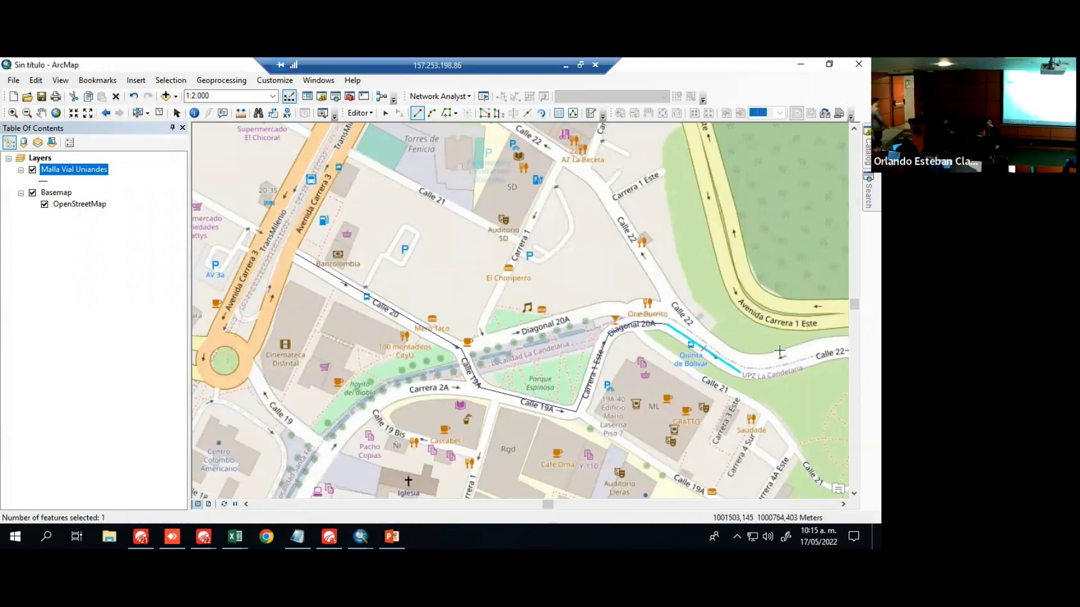
Draw the northern Diagonal 20A line from Calle 20 toward One Burrito, with a vertex at Carrera 1, and a short connector to the southern Diagonal 20A line
{"action": "left_click", "coordinate": [461, 350]}
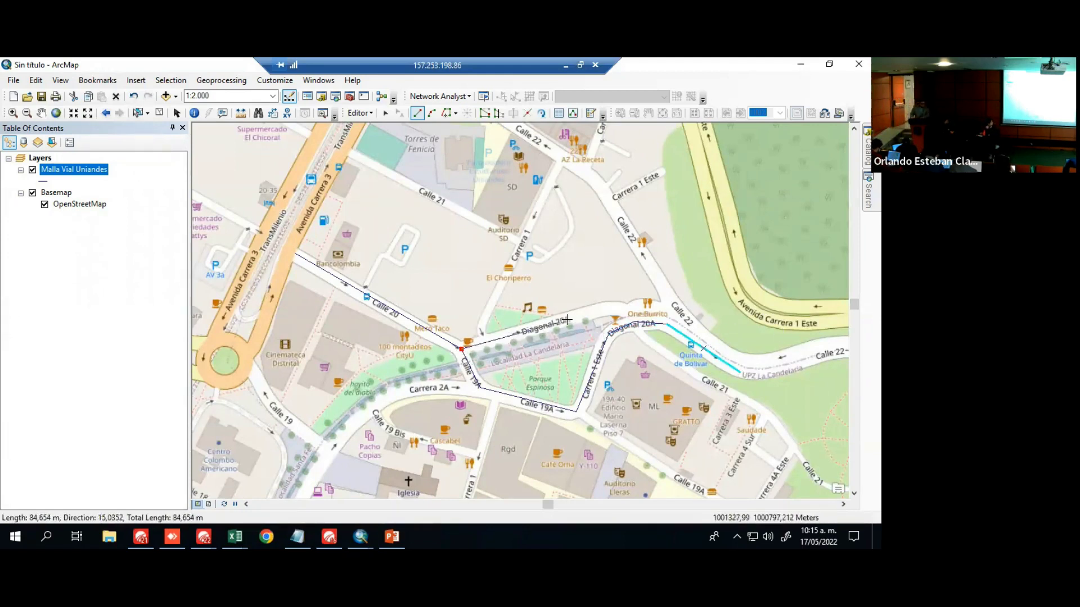
{"action": "left_click", "coordinate": [485, 340]}
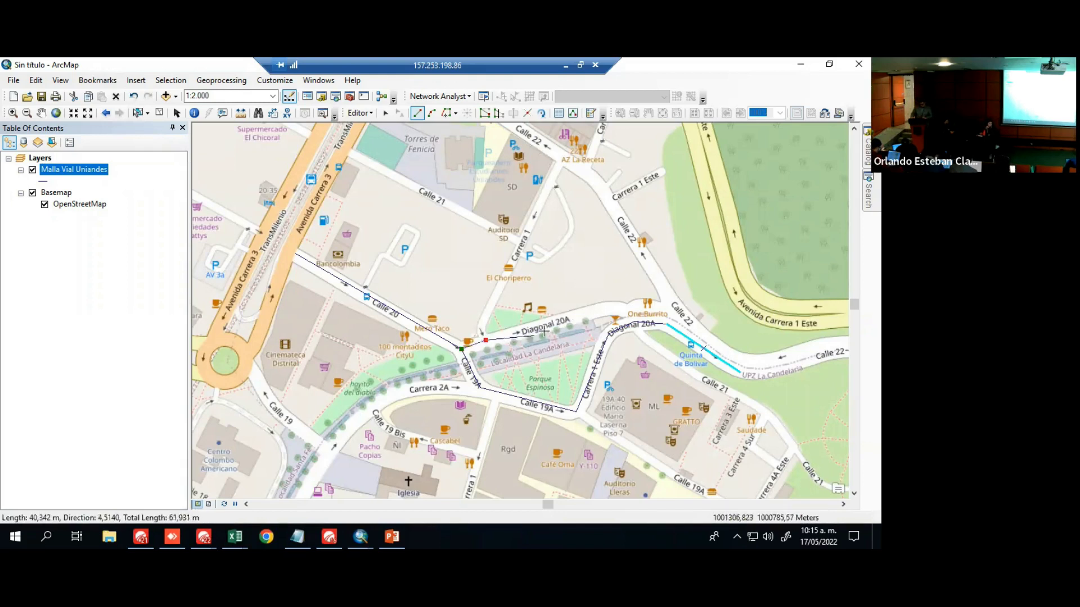
{"action": "double_click", "coordinate": [620, 306]}
{"action": "left_click", "coordinate": [620, 308]}
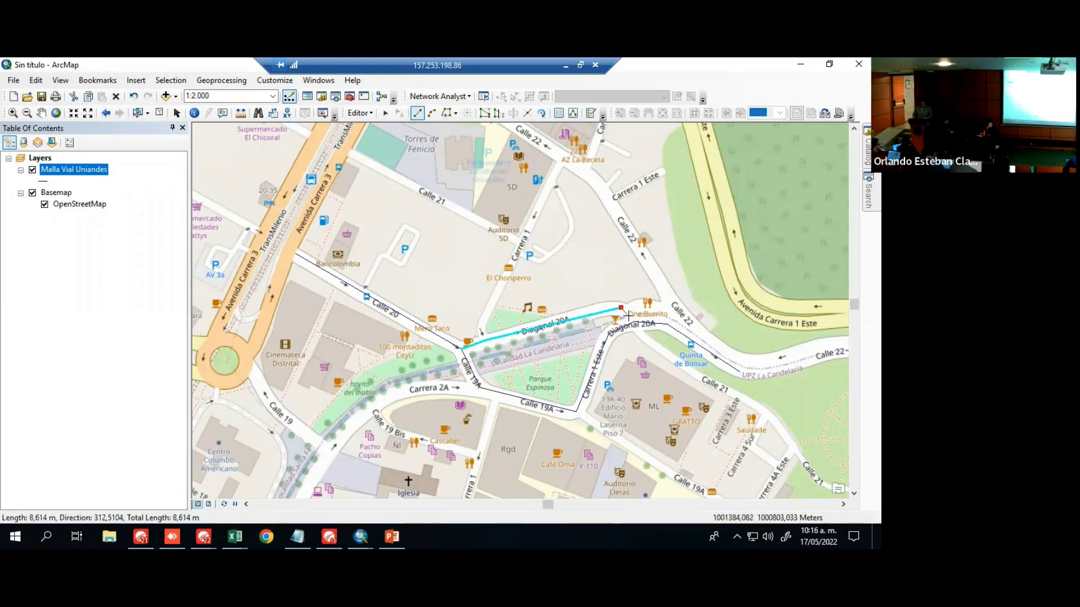
{"action": "double_click", "coordinate": [633, 322]}
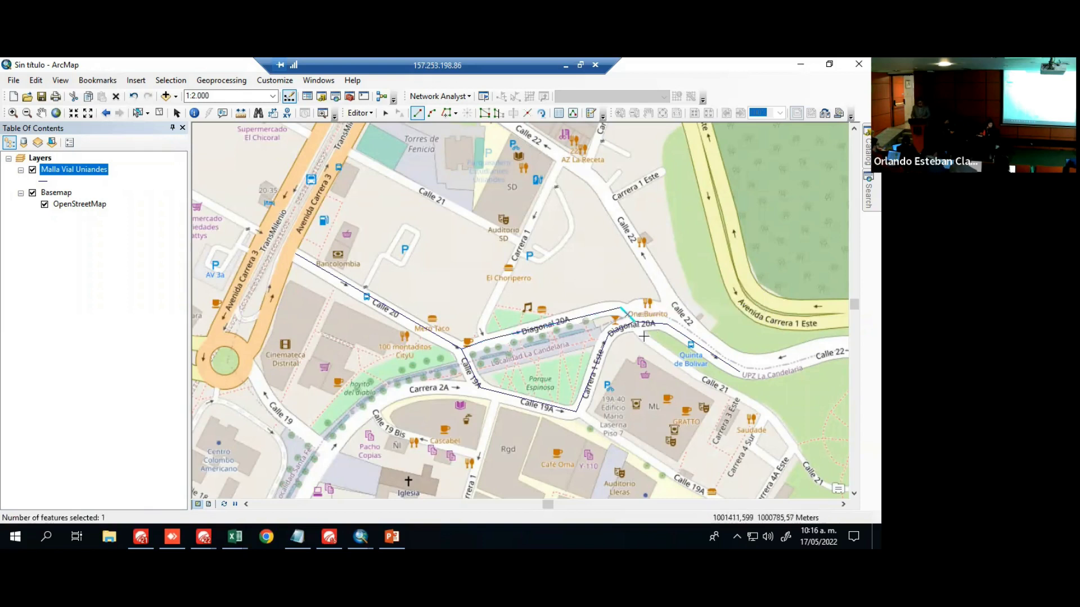
Try a single polyline from Diagonal 20A along Carrera 1 and onto Calle 22, and delete it
{"action": "left_click", "coordinate": [485, 340]}
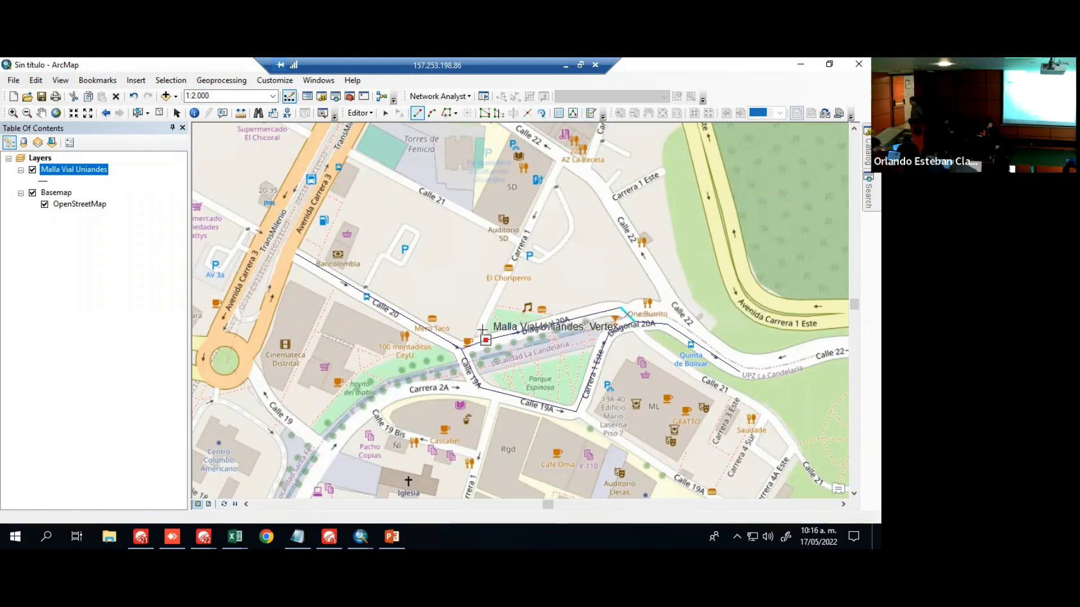
{"action": "left_click", "coordinate": [481, 324]}
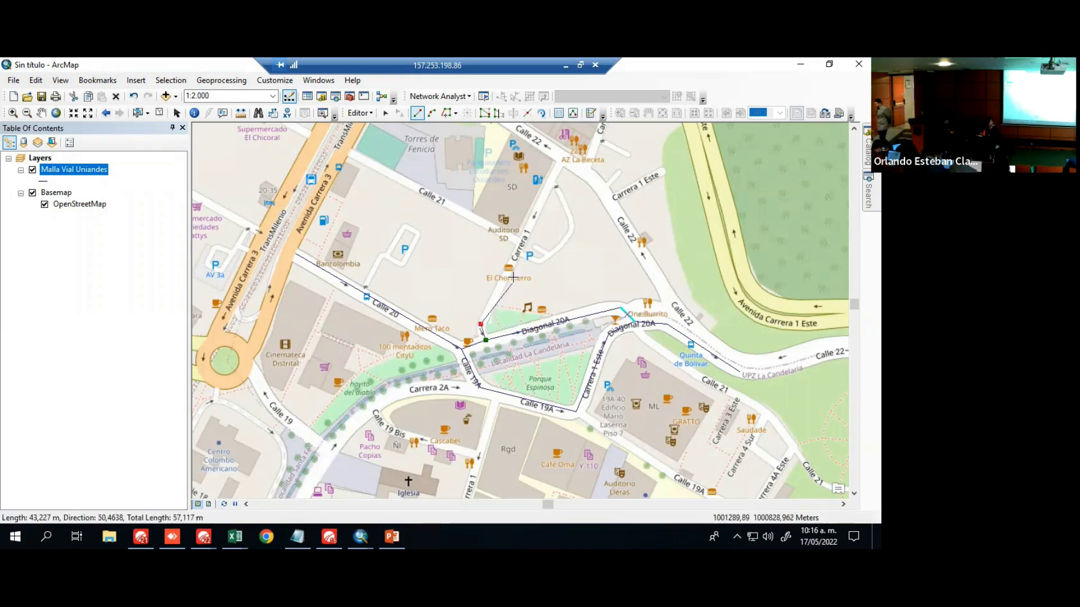
{"action": "left_click", "coordinate": [520, 243]}
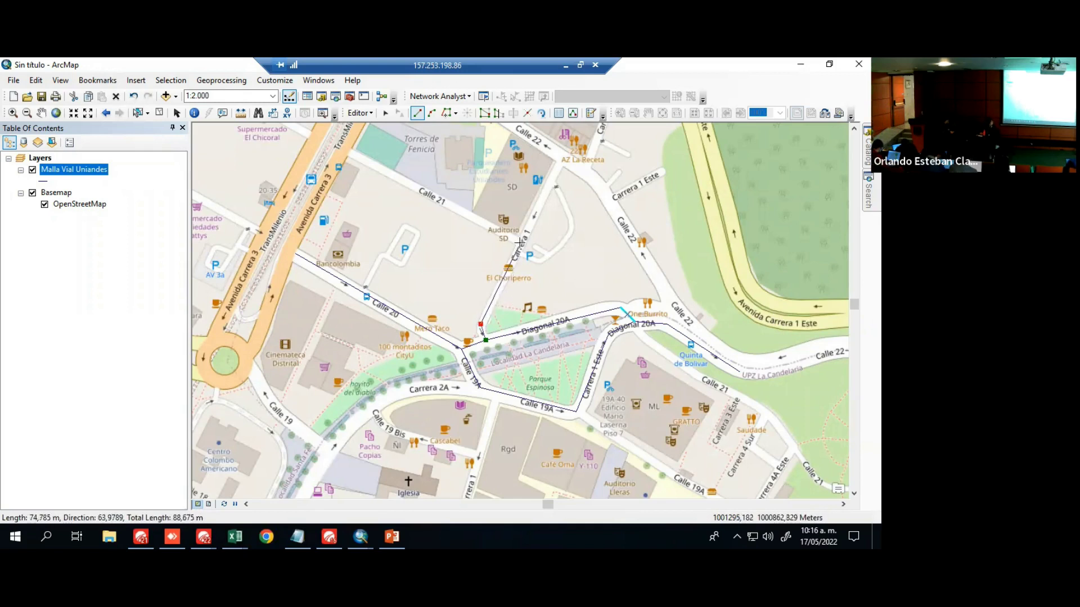
{"action": "left_click", "coordinate": [561, 158]}
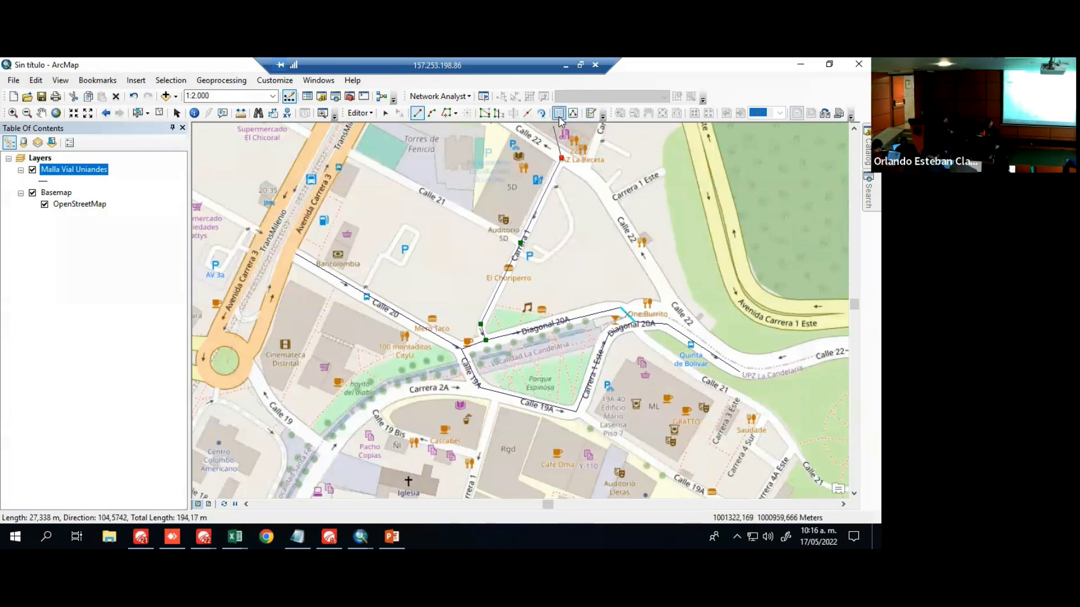
{"action": "double_click", "coordinate": [529, 134]}
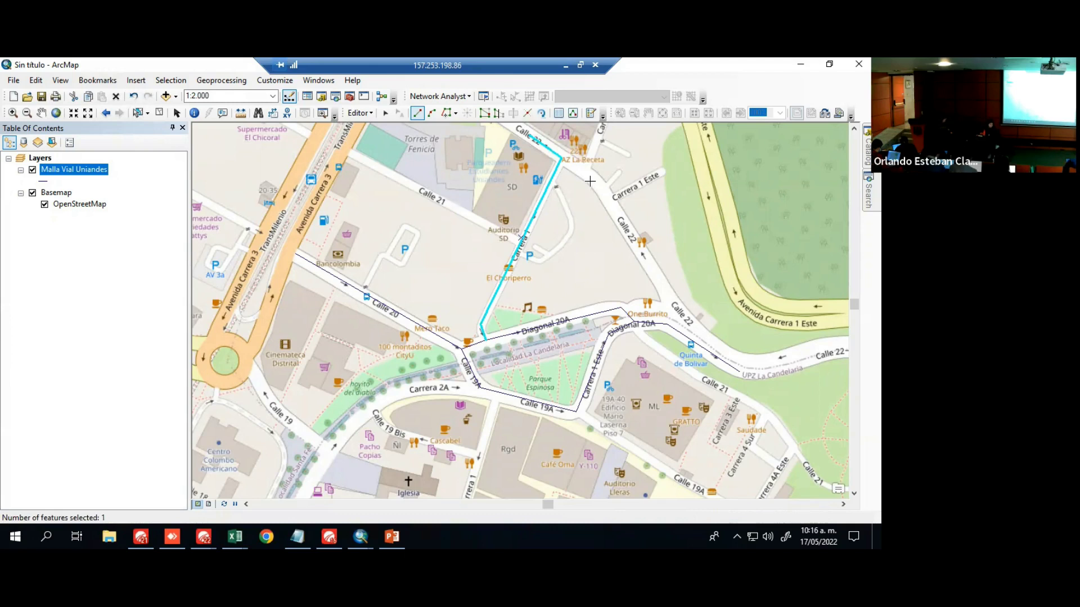
{"action": "key", "text": "Delete"}
Draw the Carrera 1 line from Diagonal 20A to Calle 22, with vertices just north of Diagonal 20A and at Calle 21
{"action": "left_click", "coordinate": [486, 340]}
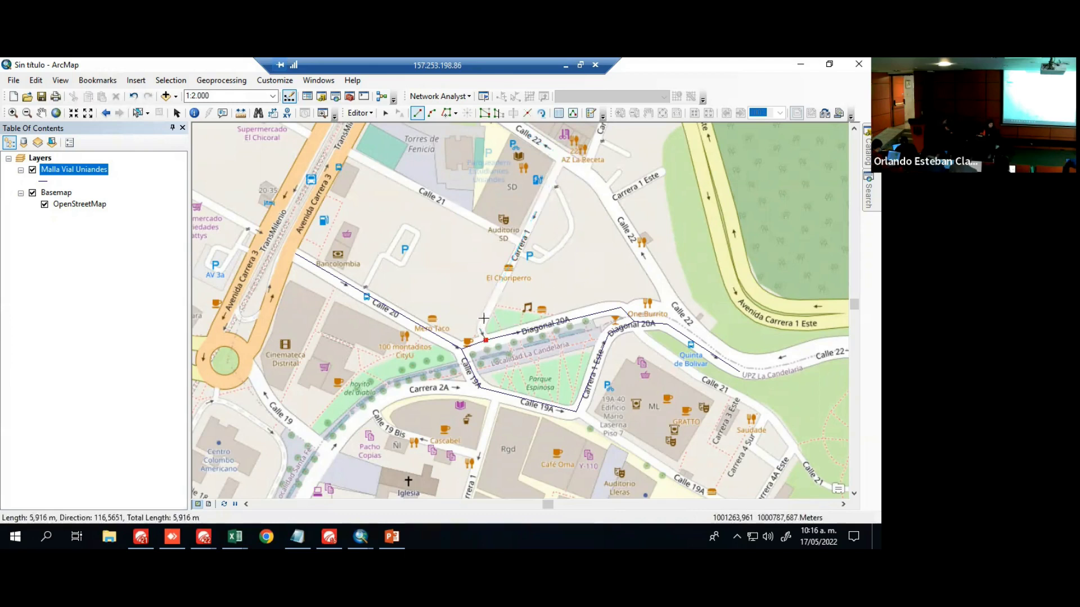
{"action": "left_click", "coordinate": [481, 325]}
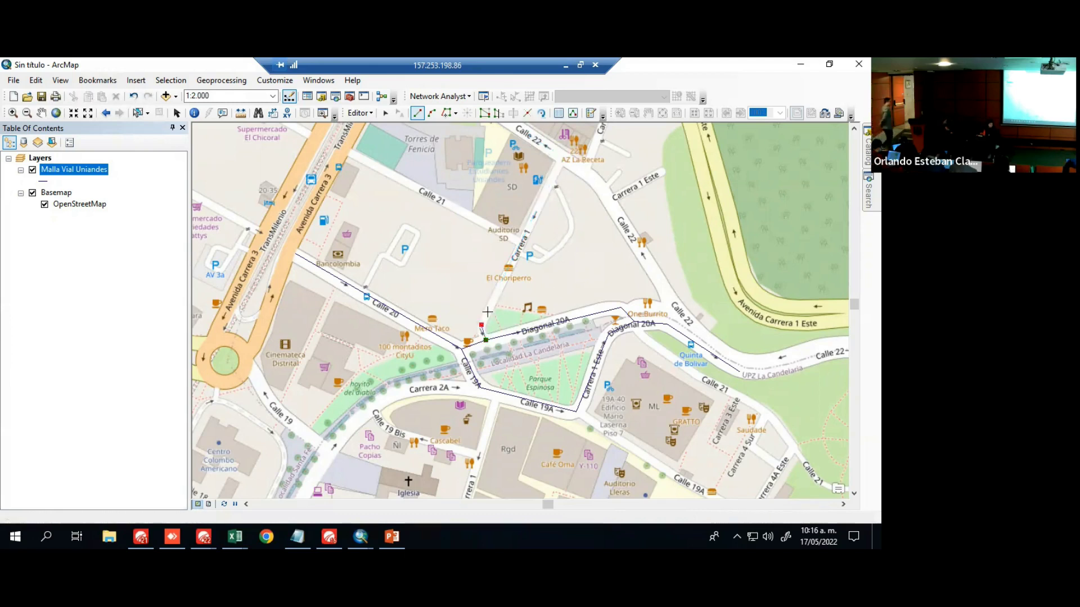
{"action": "left_click", "coordinate": [521, 243]}
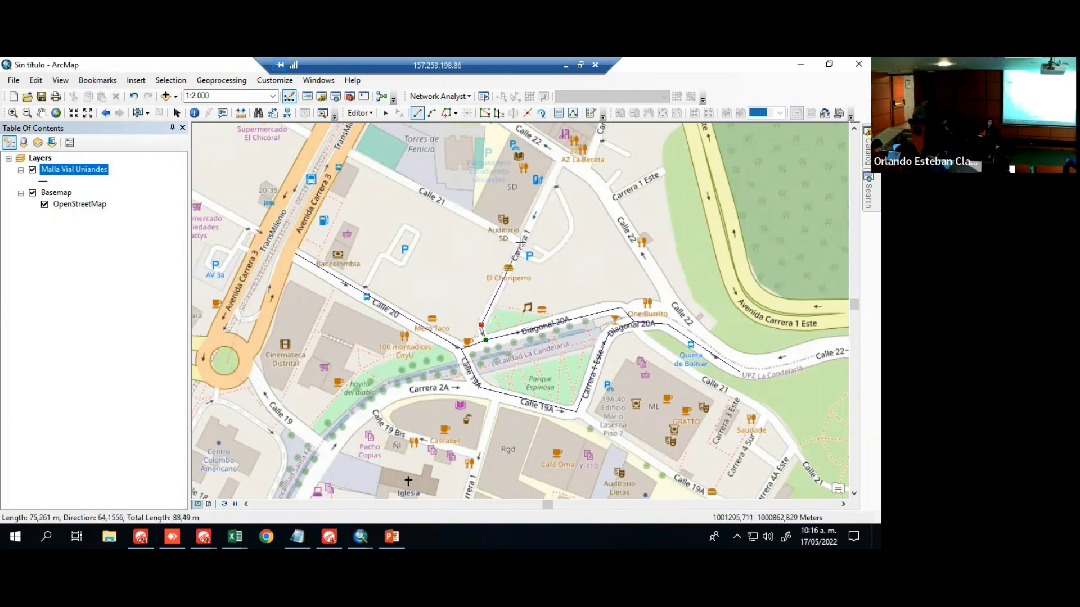
{"action": "double_click", "coordinate": [565, 160]}
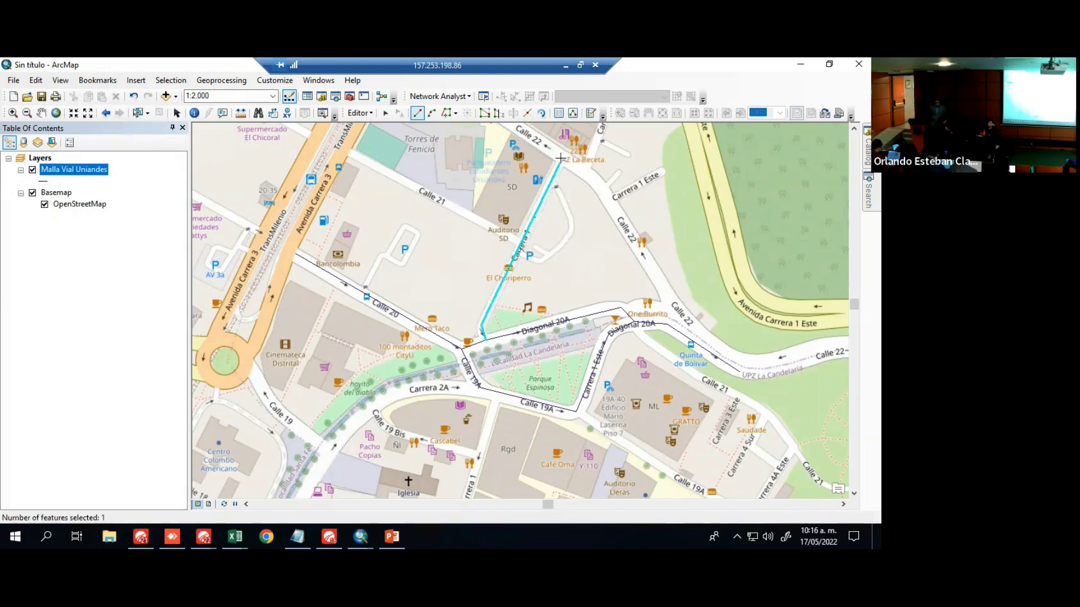
Try a line along Calle 21 from Carrera 1 to Avenida Carrera 3, and delete it
{"action": "left_click", "coordinate": [521, 243]}
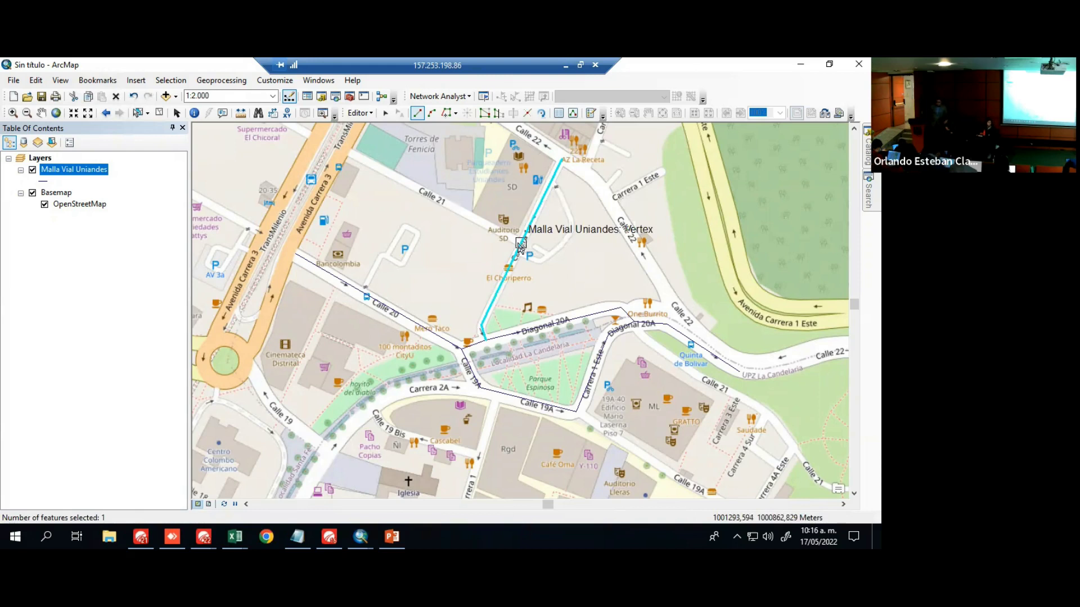
{"action": "double_click", "coordinate": [348, 151]}
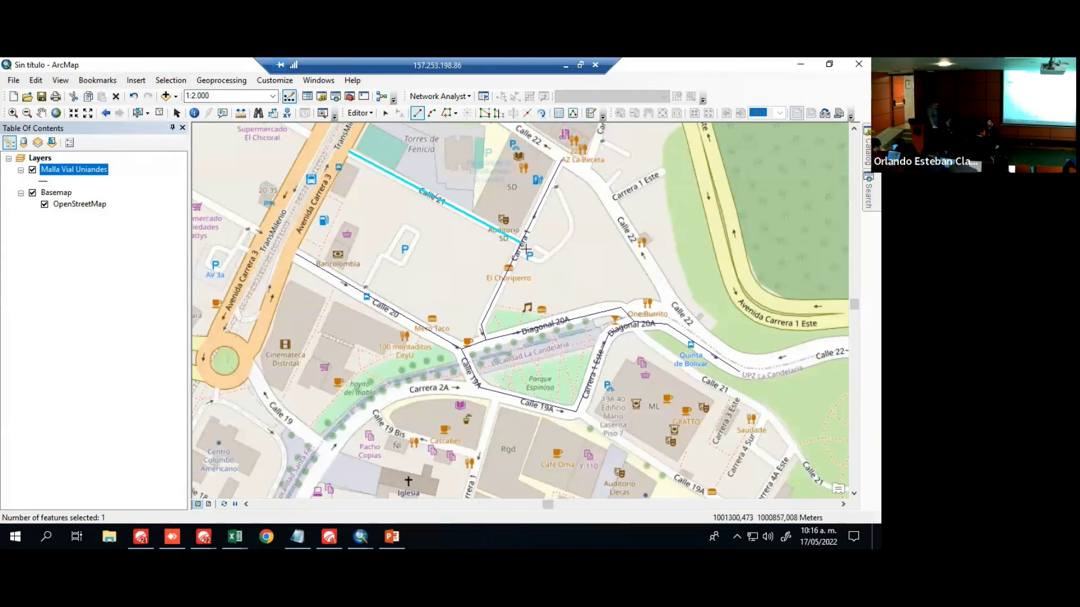
{"action": "left_click", "coordinate": [385, 114]}
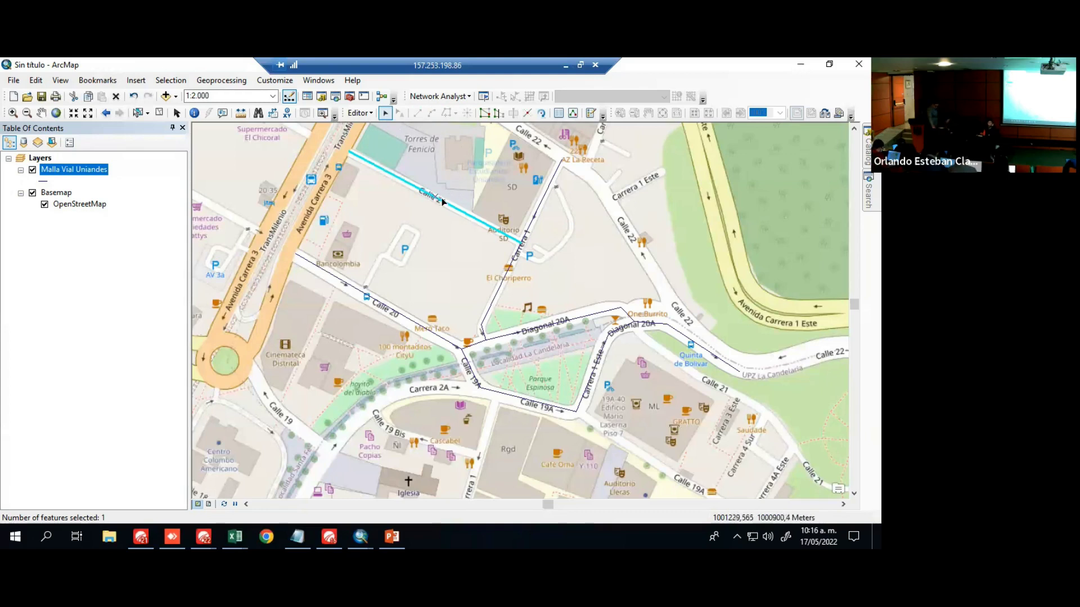
{"action": "left_click", "coordinate": [484, 230]}
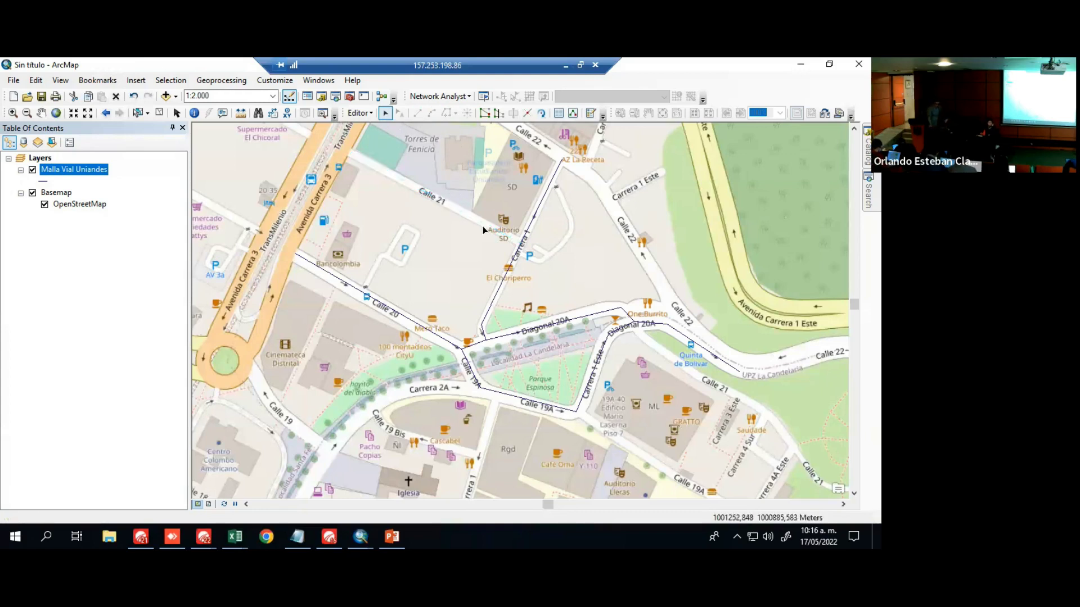
Split the Carrera 1 line at its intersection with Calle 21
{"action": "left_click", "coordinate": [511, 266]}
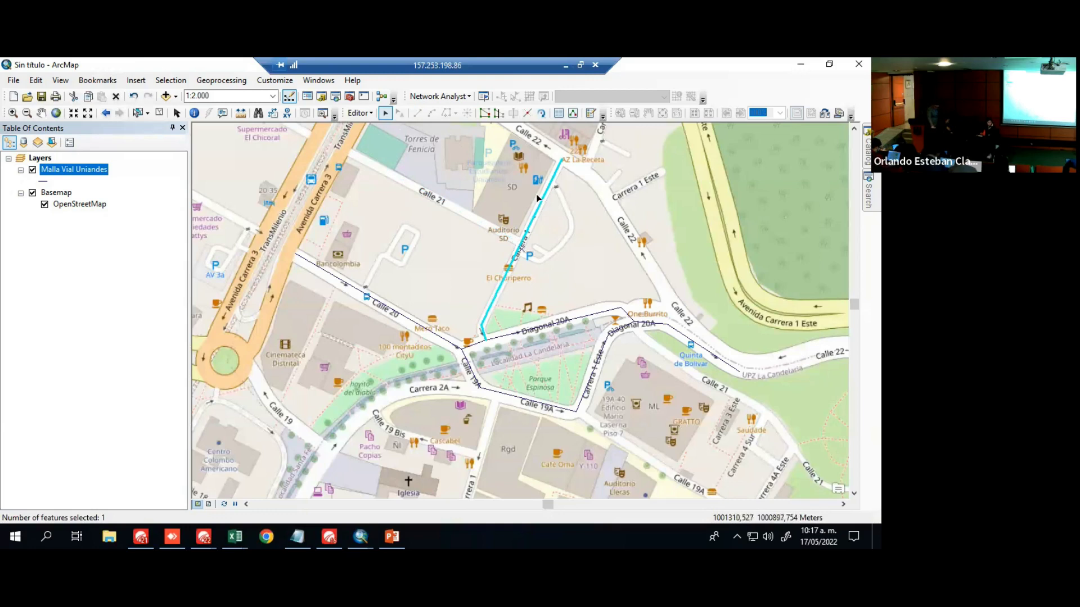
{"action": "left_click", "coordinate": [528, 114]}
{"action": "left_click", "coordinate": [523, 246]}
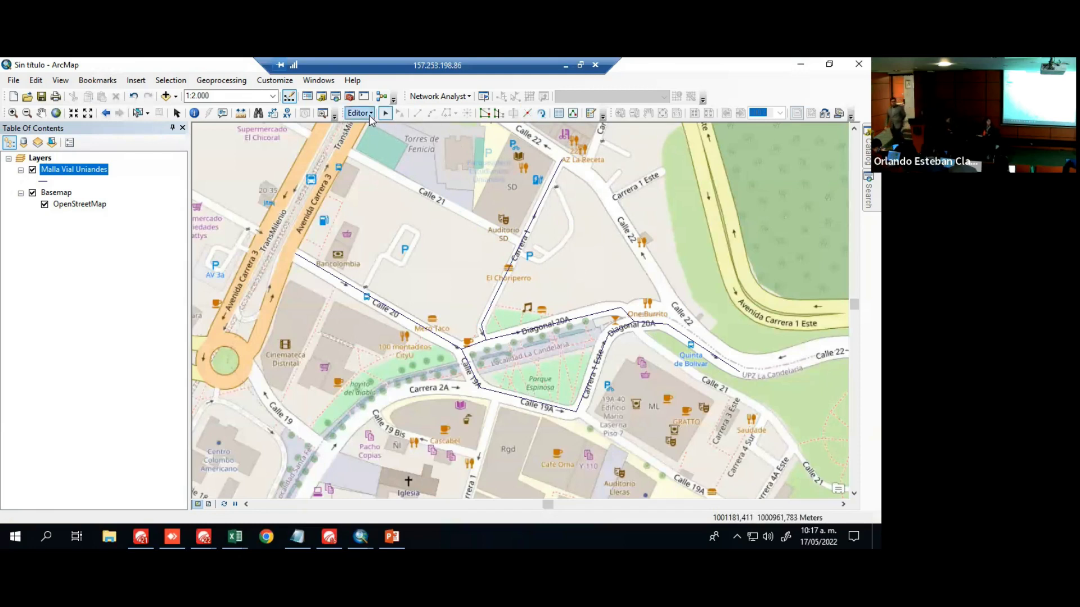
Draw the Calle 21 line, about 159 m long, from the split point on Carrera 1 to Avenida Carrera 3
{"action": "left_click", "coordinate": [591, 113]}
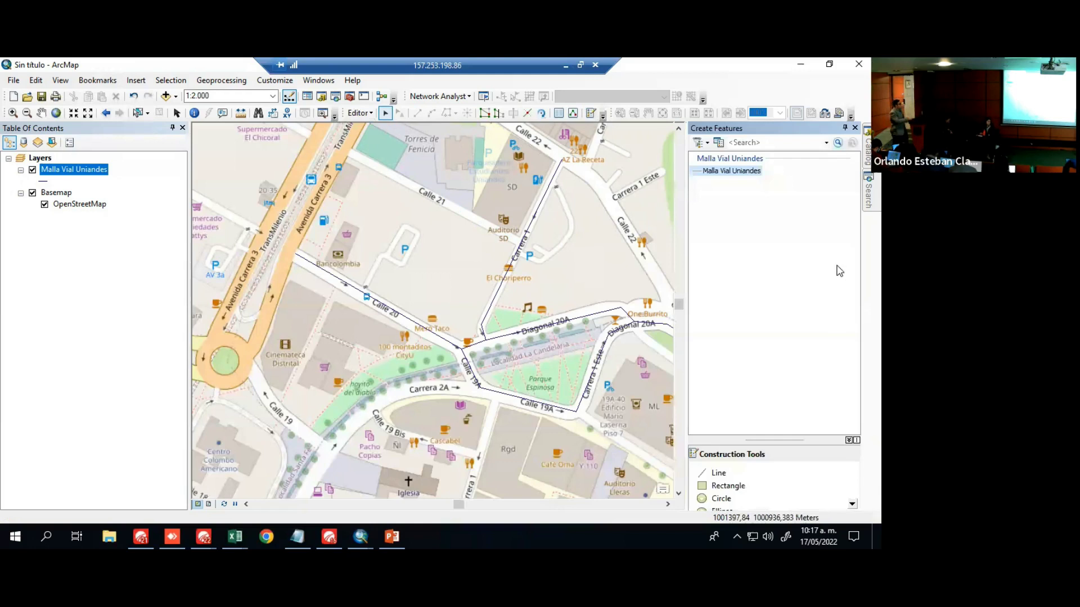
{"action": "left_click", "coordinate": [719, 473]}
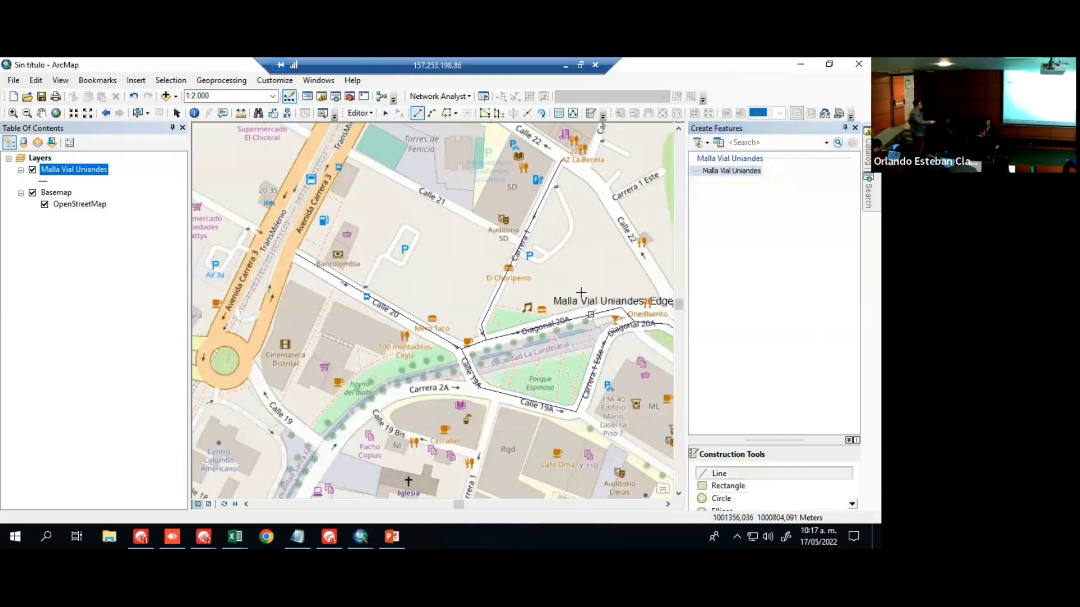
{"action": "left_click", "coordinate": [521, 243]}
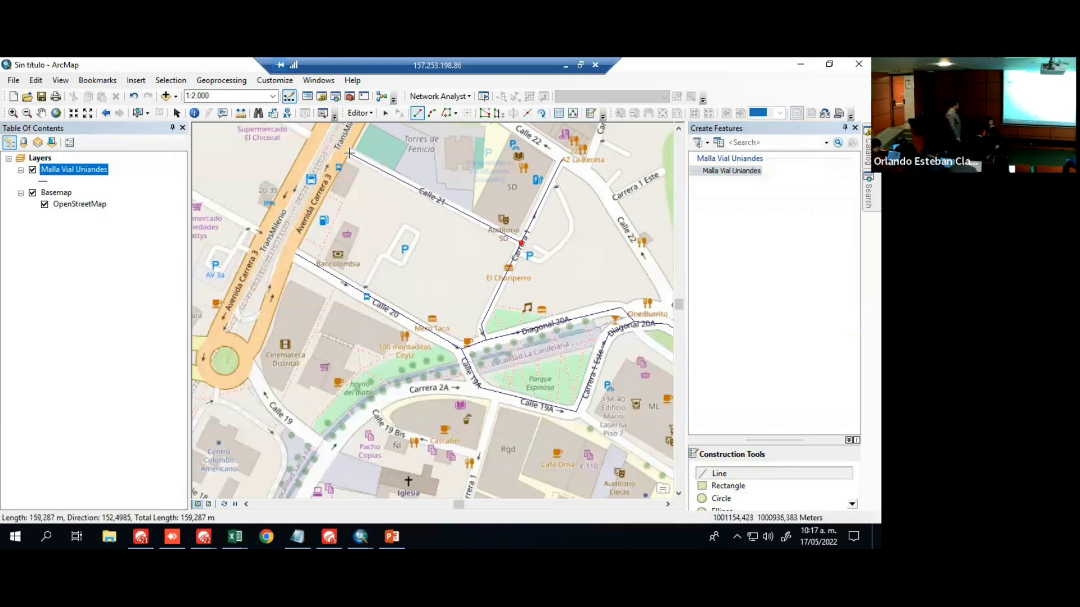
{"action": "double_click", "coordinate": [348, 152]}
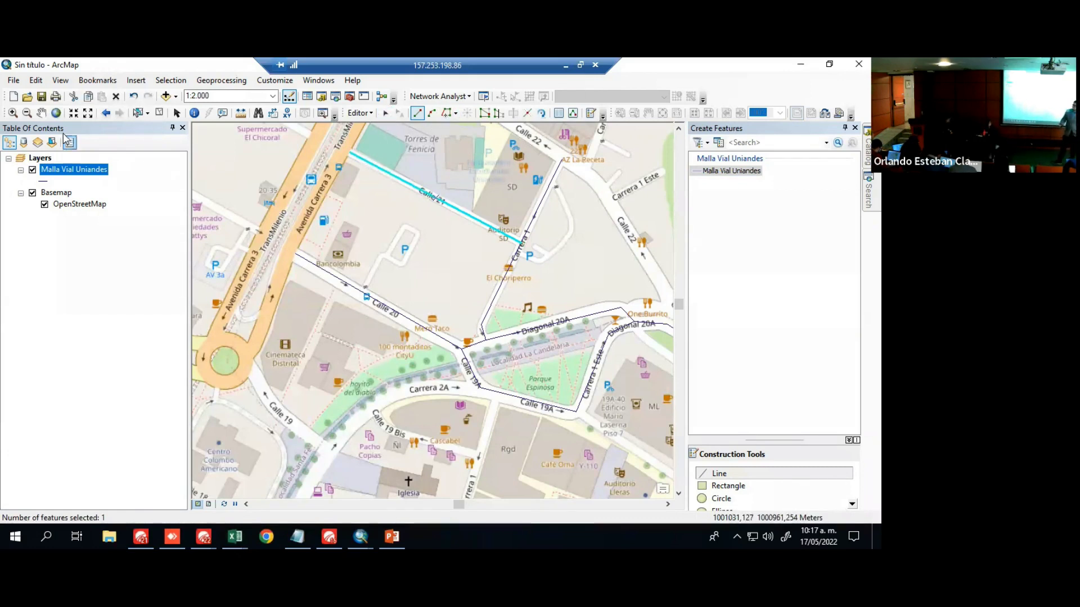
Save the edits made to the road layer
{"action": "left_click", "coordinate": [42, 113]}
{"action": "left_click_drag", "start_coordinate": [612, 276], "coordinate": [448, 280]}
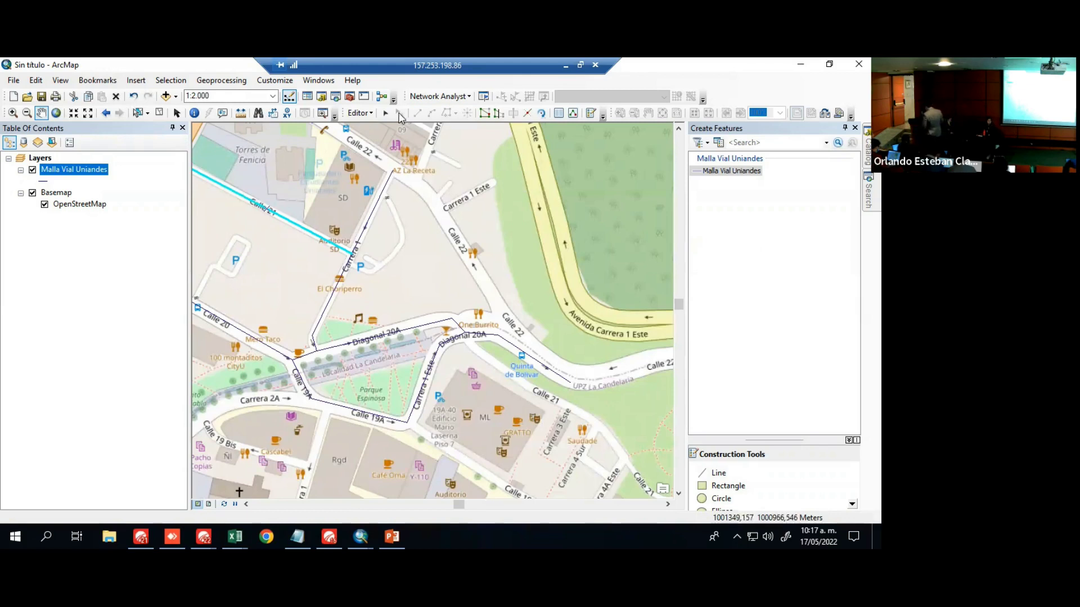
{"action": "left_click", "coordinate": [366, 113]}
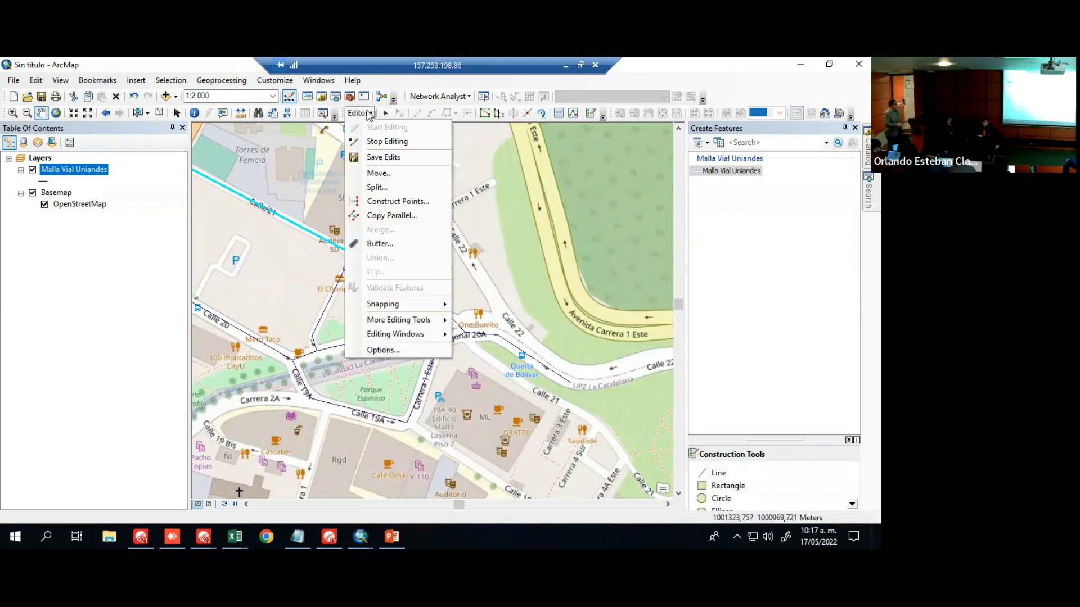
{"action": "left_click", "coordinate": [383, 157]}
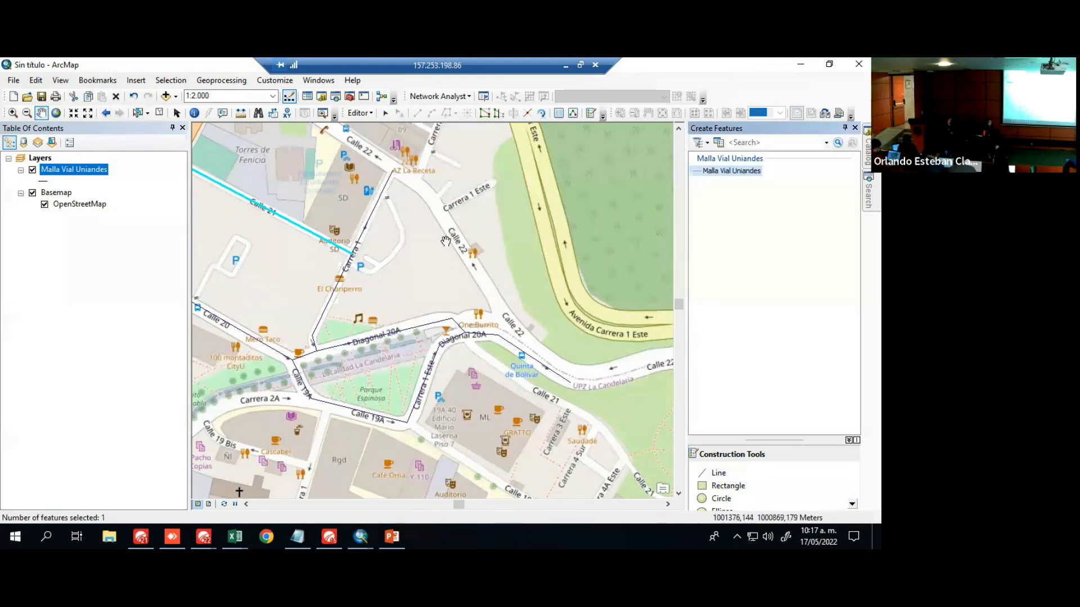
Draw two connected Calle 22 lines, about 69 m and 97 m long, from east of Quinta de Bolivar past One Burrito to Carrera 1 Este
{"action": "left_click_drag", "start_coordinate": [398, 247], "coordinate": [497, 303]}
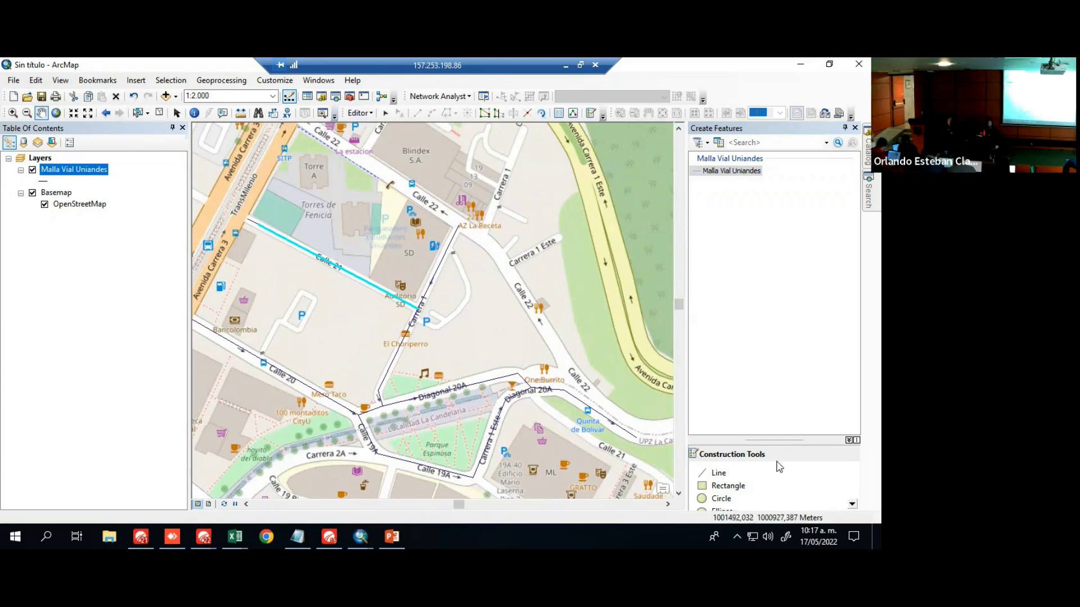
{"action": "left_click", "coordinate": [742, 473]}
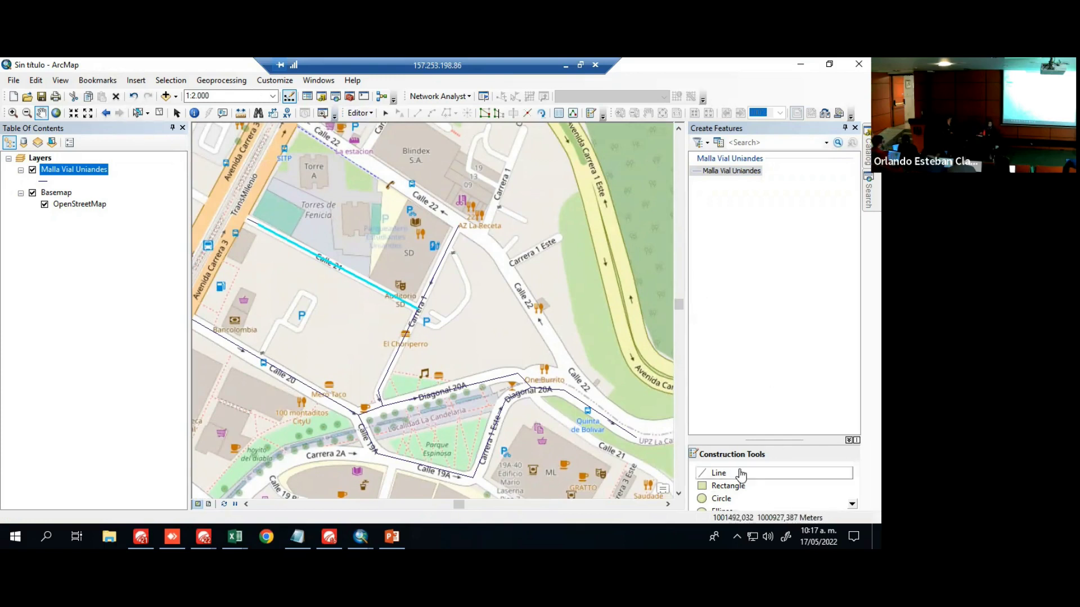
{"action": "left_click", "coordinate": [633, 421]}
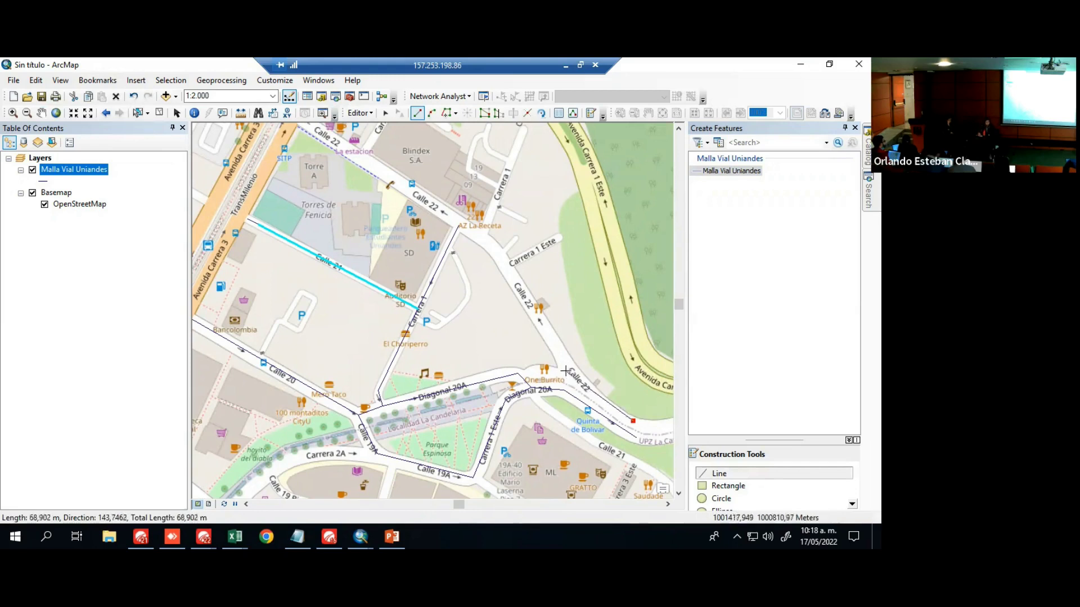
{"action": "double_click", "coordinate": [566, 370]}
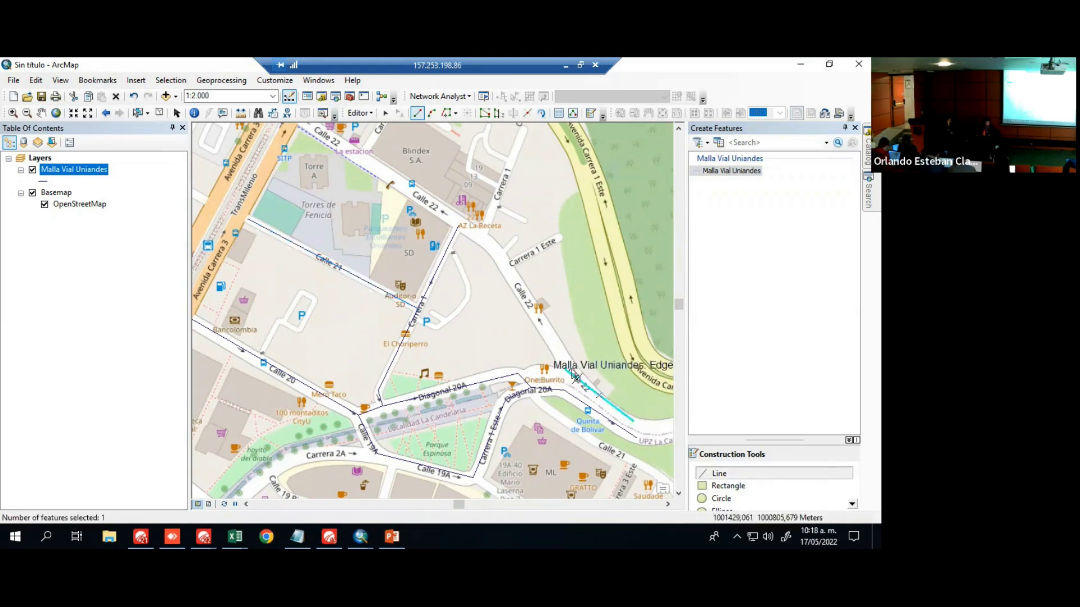
{"action": "left_click", "coordinate": [565, 370]}
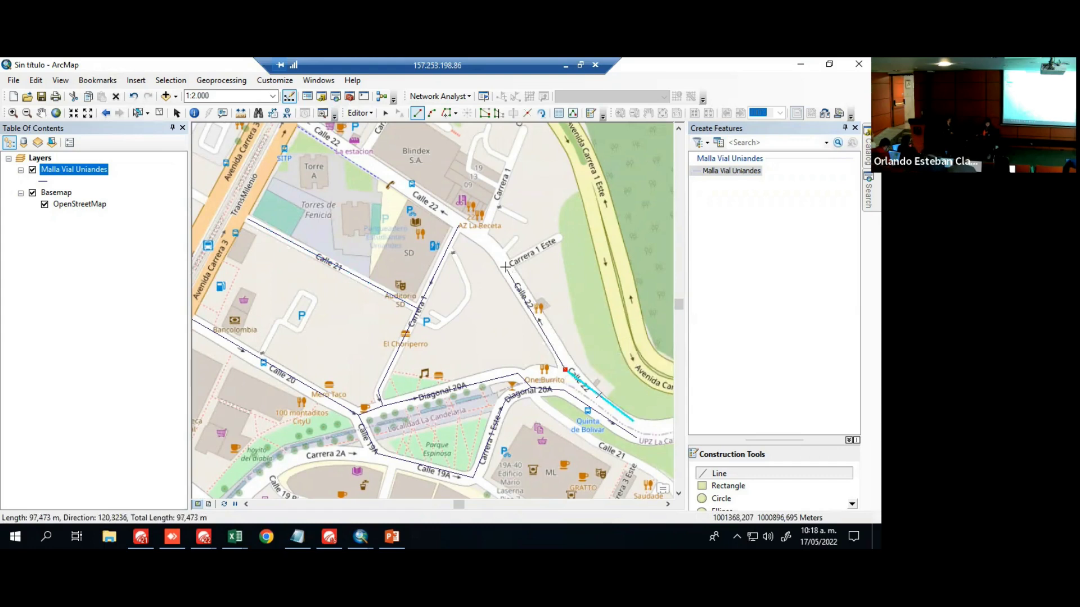
{"action": "double_click", "coordinate": [505, 268]}
Draw the short Carrera 1 Este branch off Calle 22, and a Calle 22 line about 31 m long to the northern Carrera 1 junction
{"action": "left_click", "coordinate": [505, 268]}
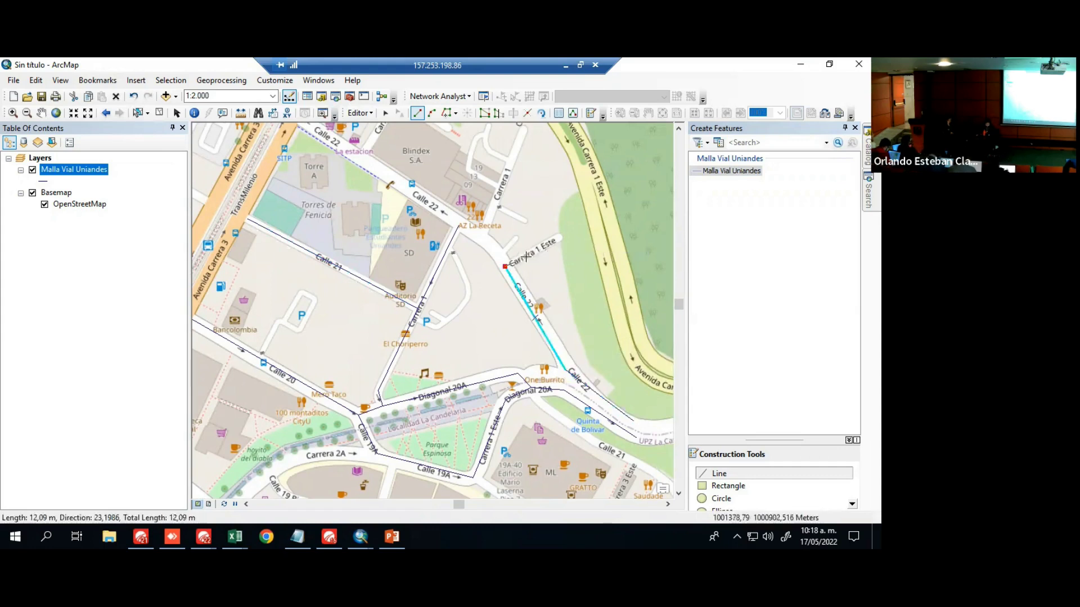
{"action": "double_click", "coordinate": [558, 238]}
{"action": "left_click", "coordinate": [505, 267]}
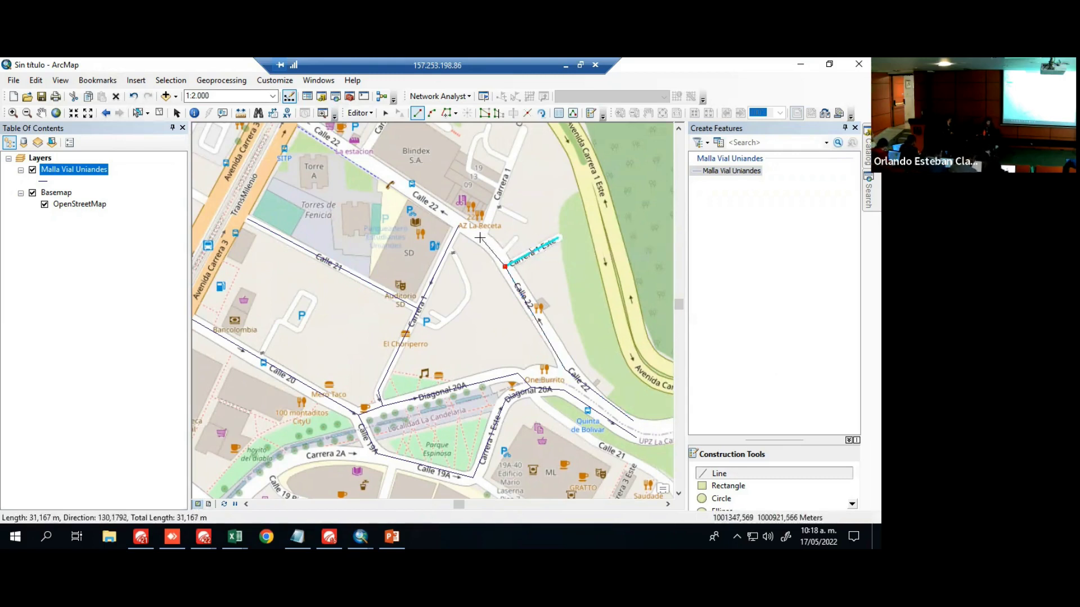
{"action": "double_click", "coordinate": [481, 235]}
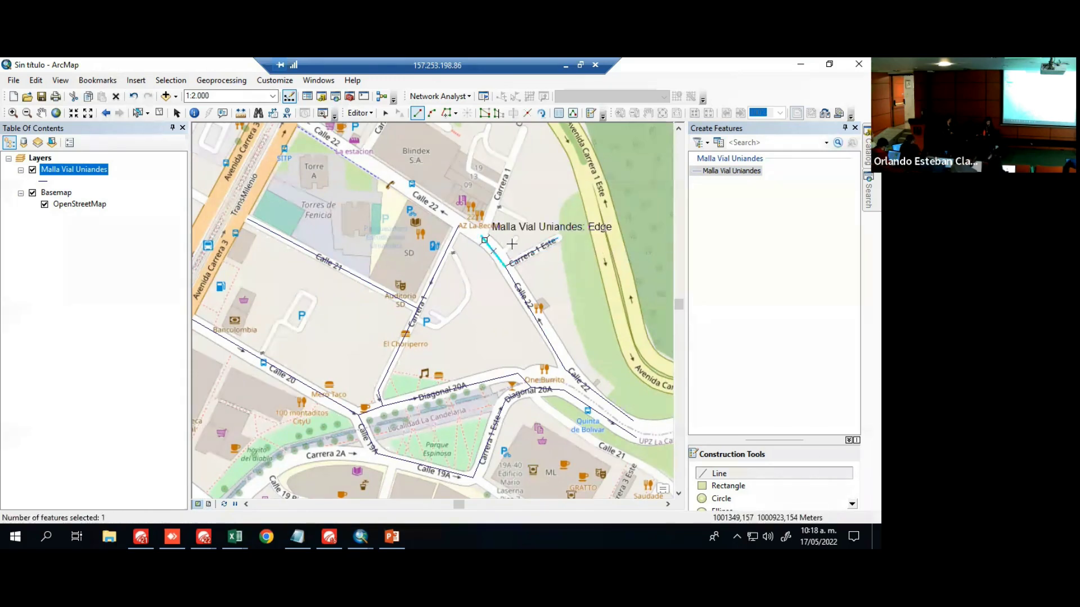
Continue Calle 22 with a short line between the two Carrera 1 junctions and a line about 155 m long northwest toward Avenida Carrera 3
{"action": "left_click", "coordinate": [482, 237]}
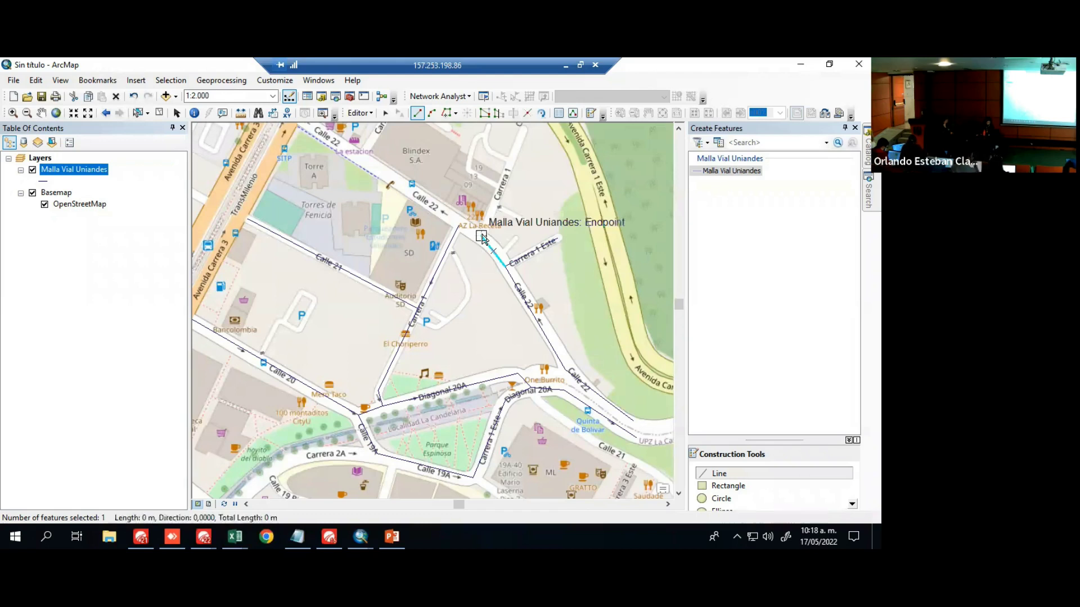
{"action": "double_click", "coordinate": [459, 226]}
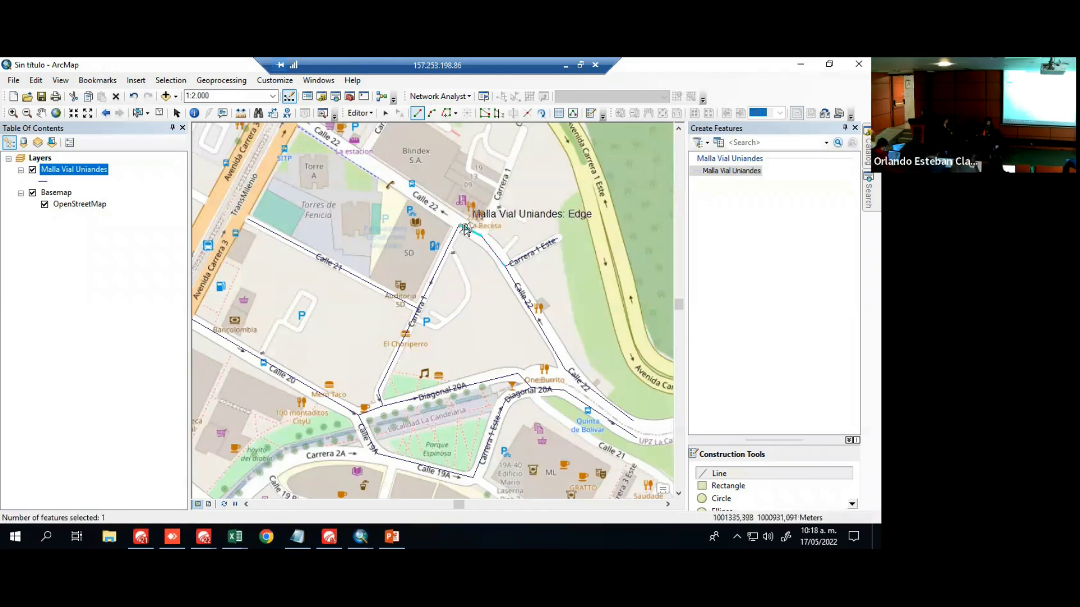
{"action": "left_click", "coordinate": [459, 225]}
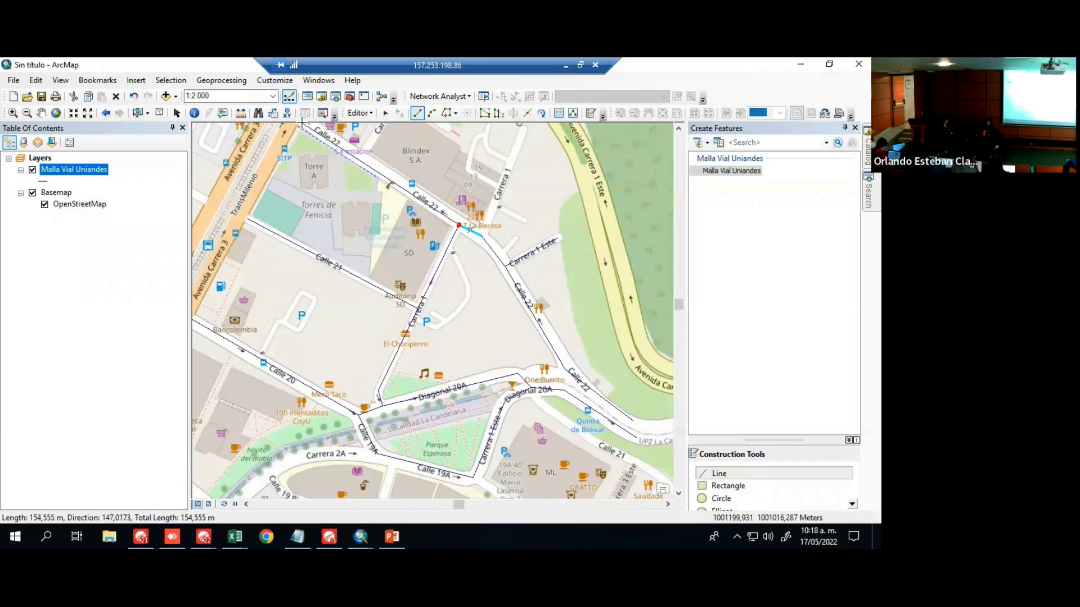
{"action": "double_click", "coordinate": [303, 122]}
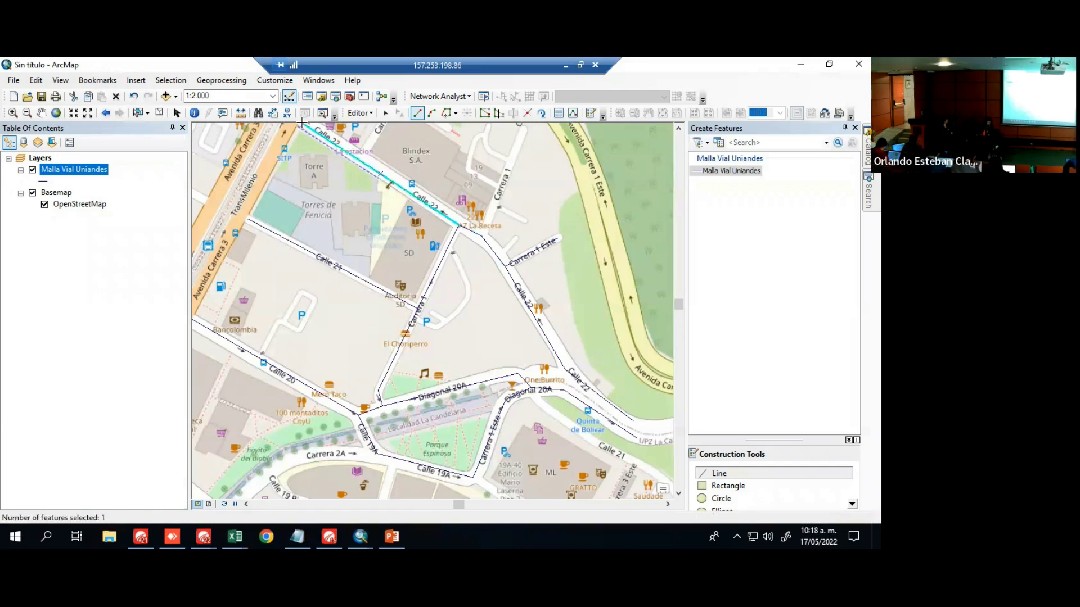
Try a polyline north along Carrera 1 from Calle 22 that turns back southeast, and delete it
{"action": "left_click", "coordinate": [481, 236]}
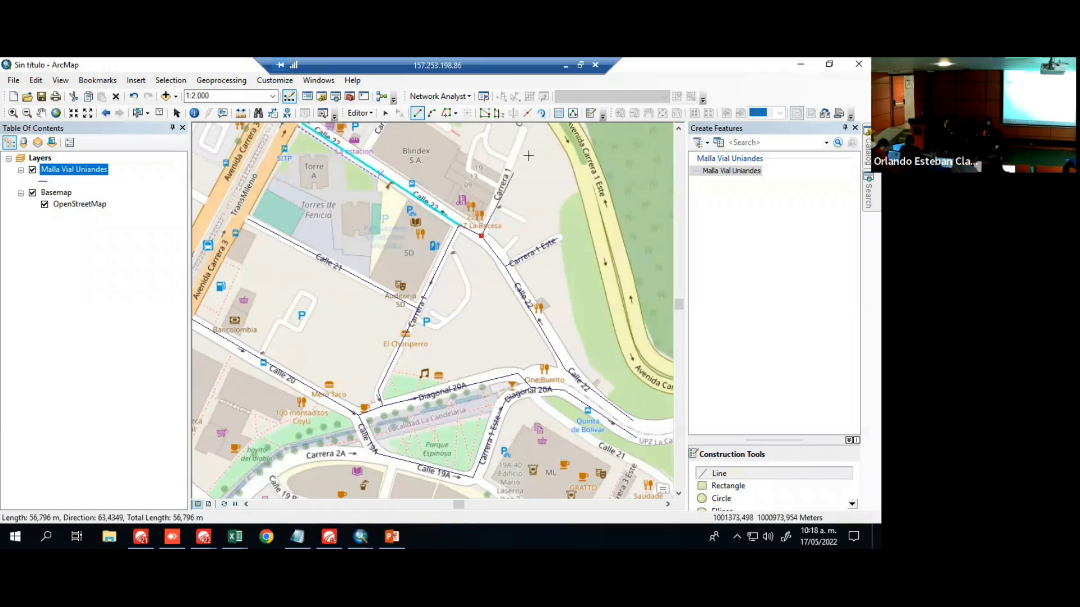
{"action": "left_click", "coordinate": [522, 128]}
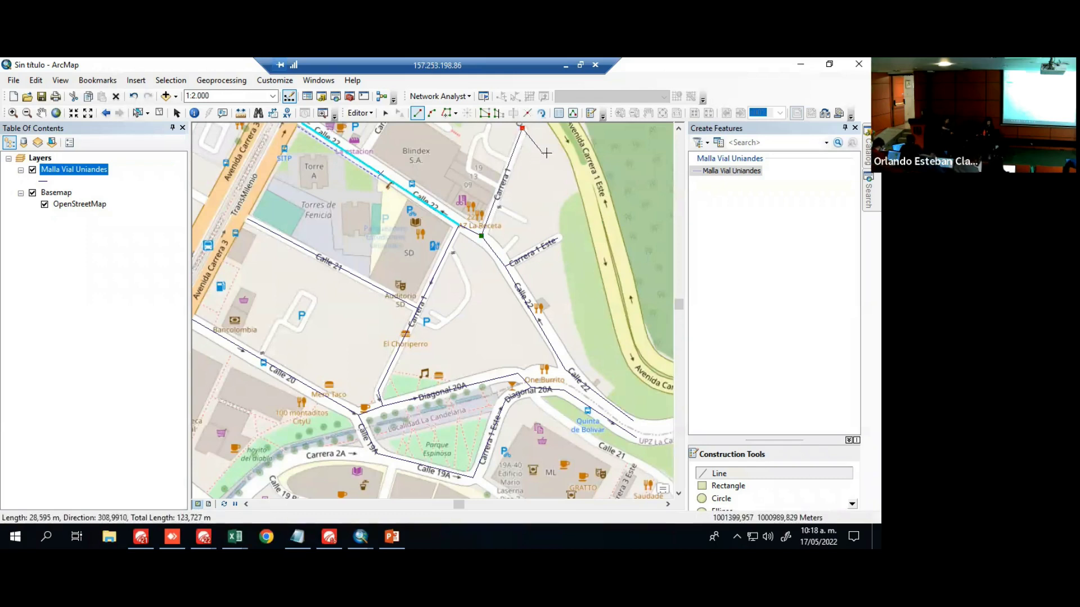
{"action": "left_click", "coordinate": [535, 148]}
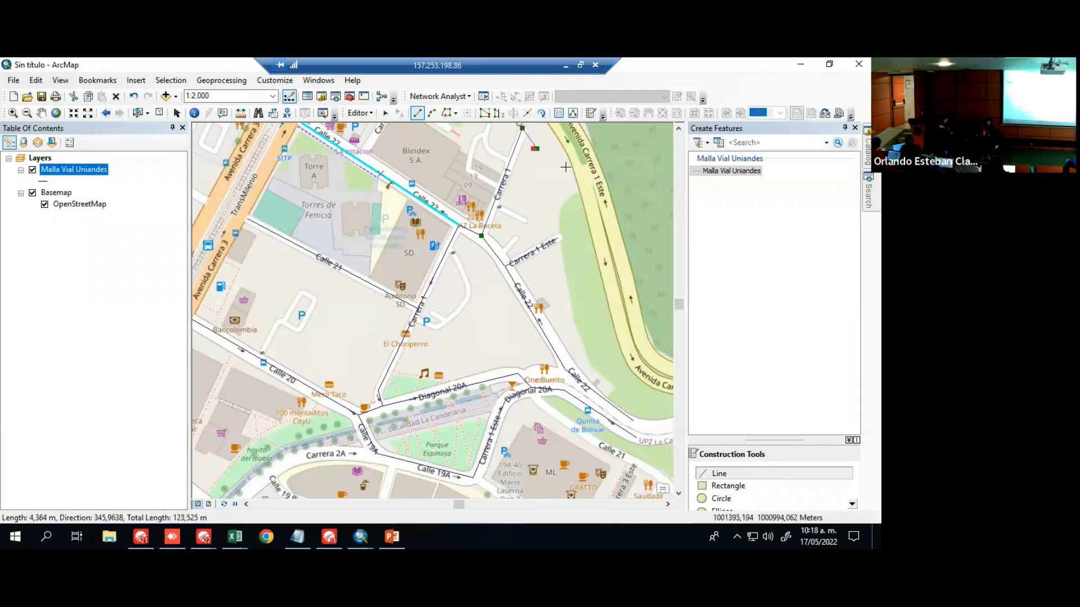
{"action": "double_click", "coordinate": [550, 205]}
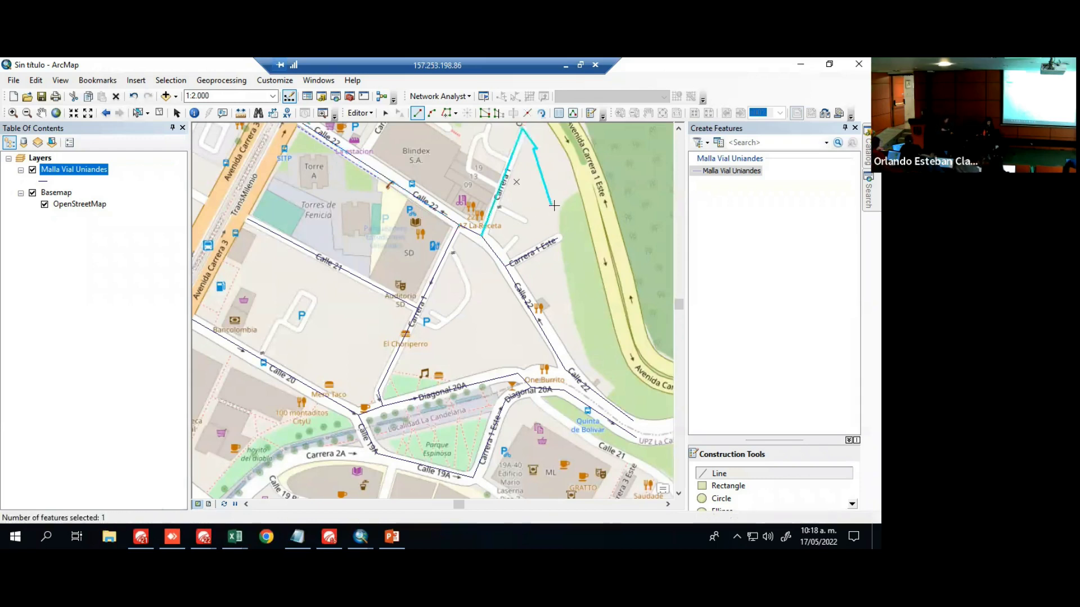
{"action": "key", "text": "Delete"}
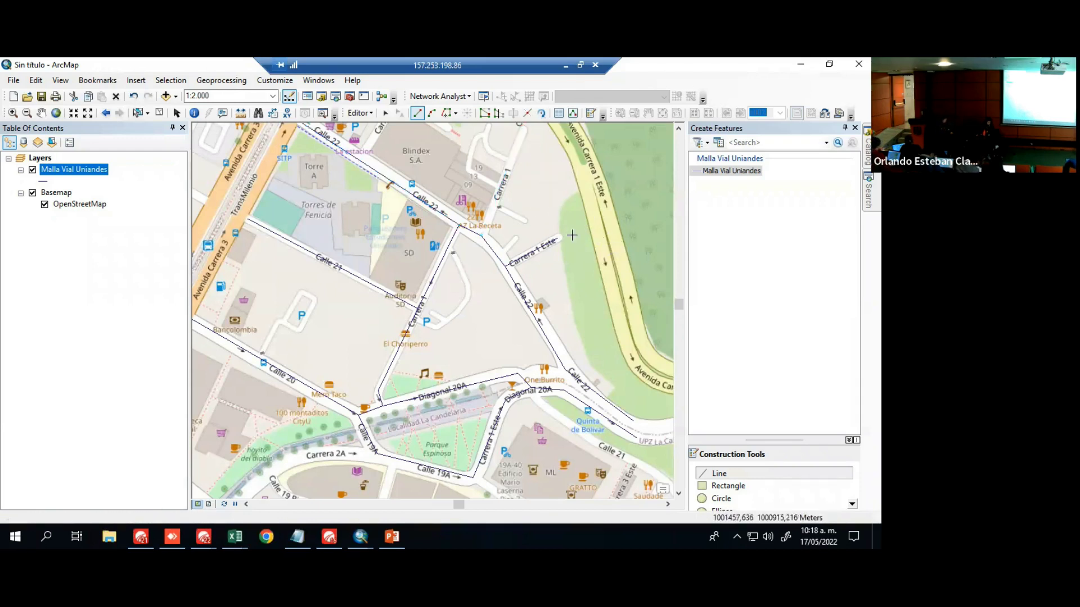
Draw a Carrera 1 line about 97 m long running north from its Calle 22 junction near La Receta
{"action": "left_click", "coordinate": [482, 236]}
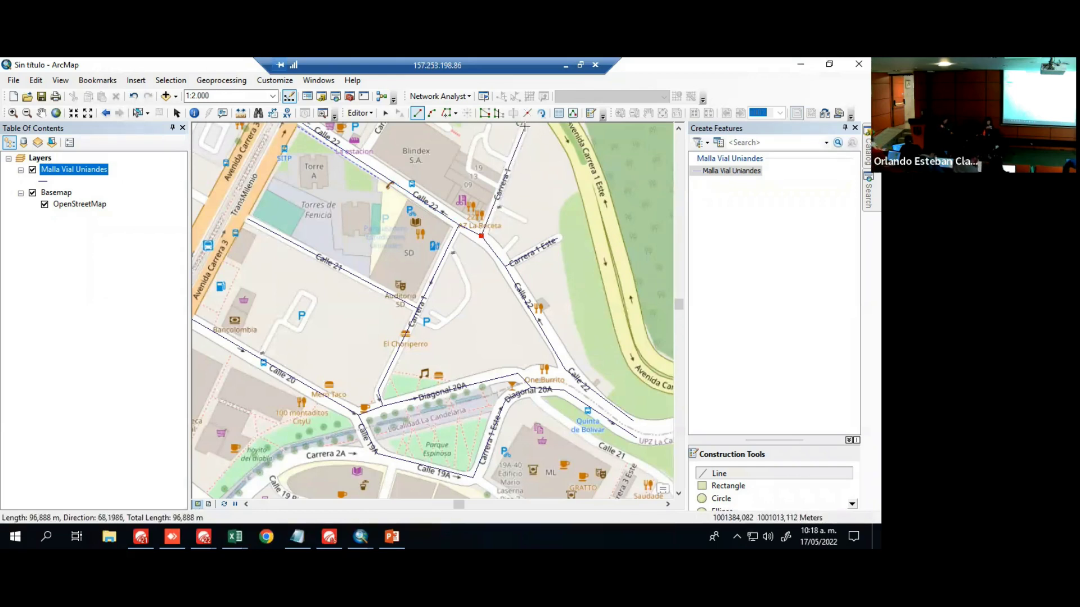
{"action": "double_click", "coordinate": [524, 126]}
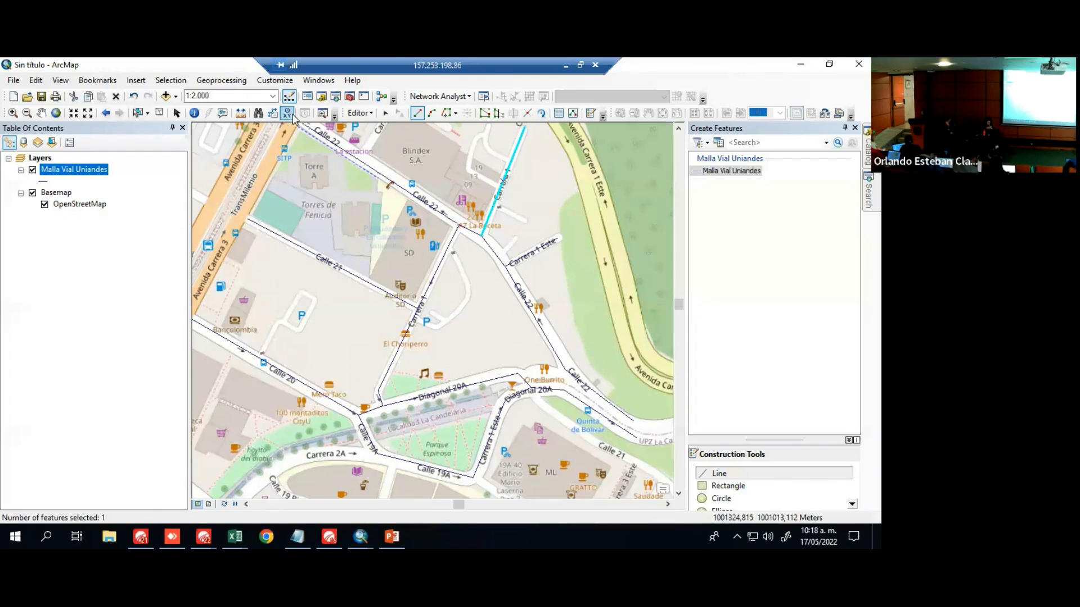
Draw two connectors at One Burrito: about 39 m from Calle 22 to the Diagonal 20A endpoint, and a short link between the parallel carriageways
{"action": "left_click", "coordinate": [41, 112]}
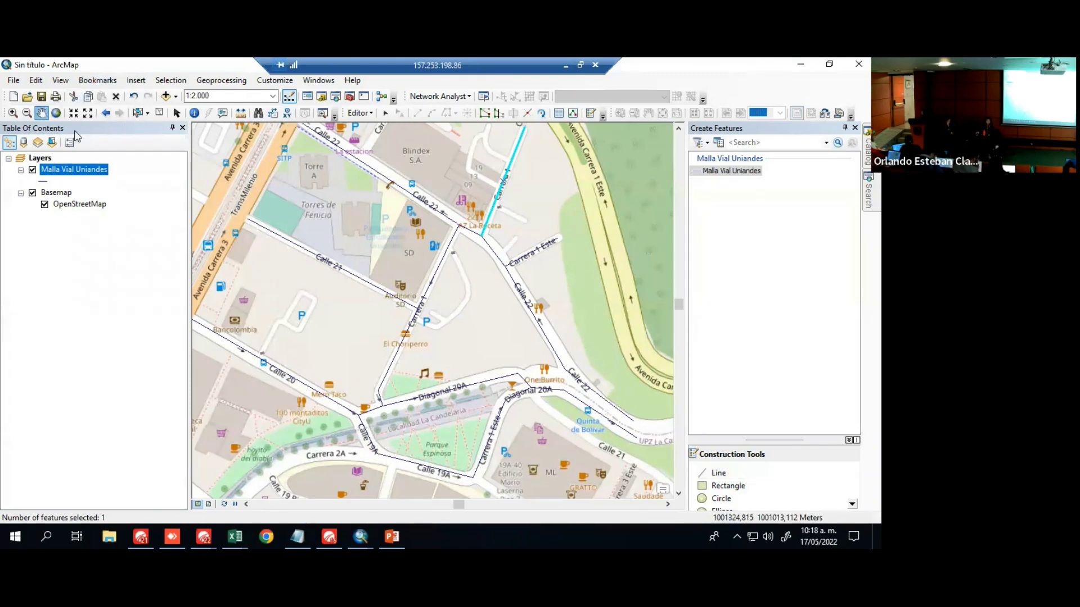
{"action": "left_click_drag", "start_coordinate": [535, 355], "coordinate": [517, 338]}
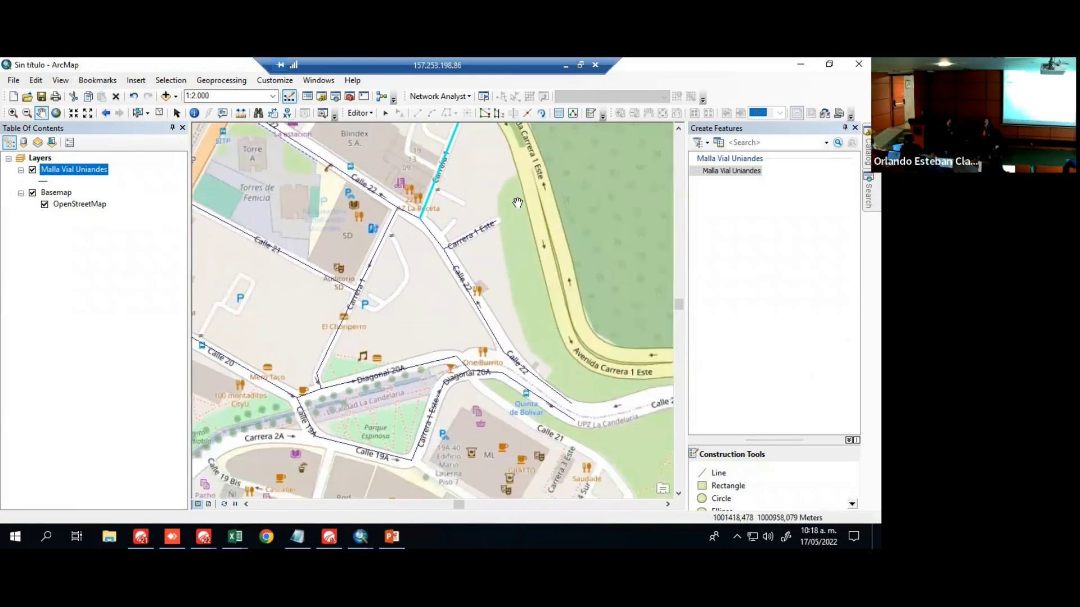
{"action": "left_click", "coordinate": [719, 473]}
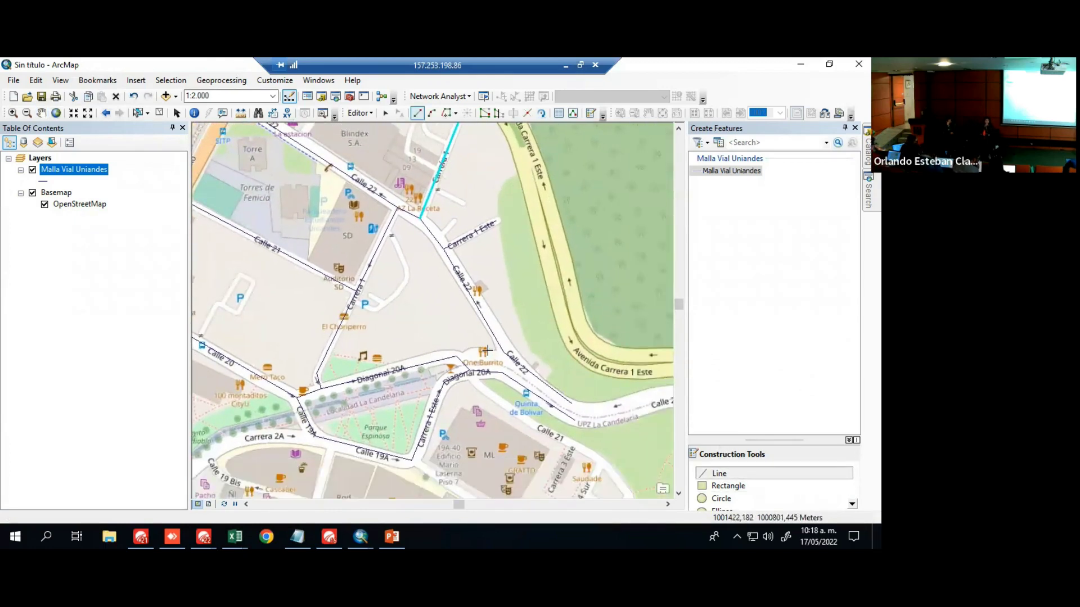
{"action": "left_click", "coordinate": [504, 353]}
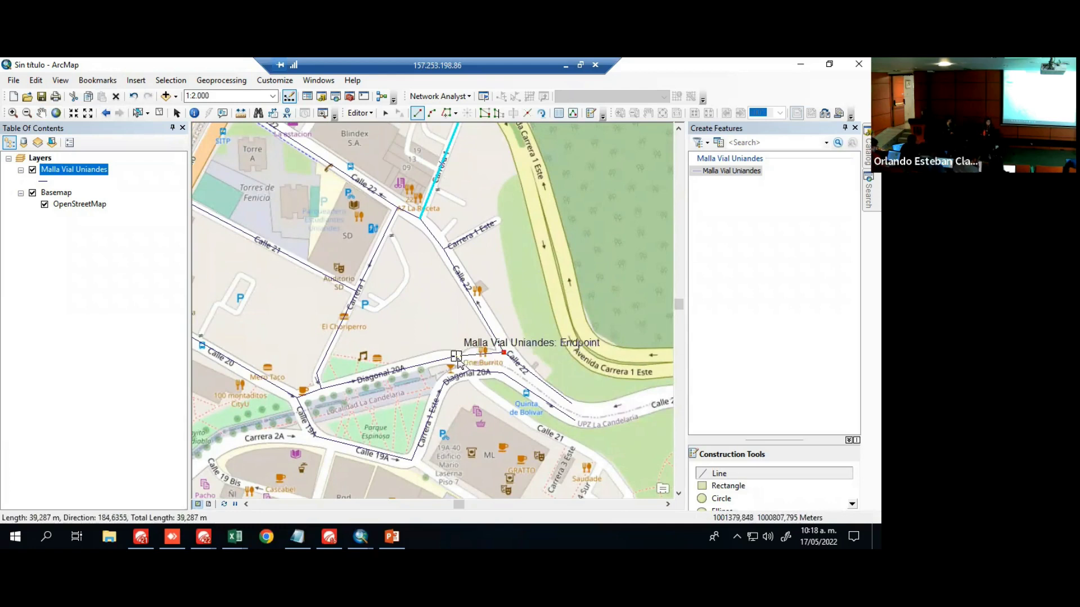
{"action": "double_click", "coordinate": [457, 356]}
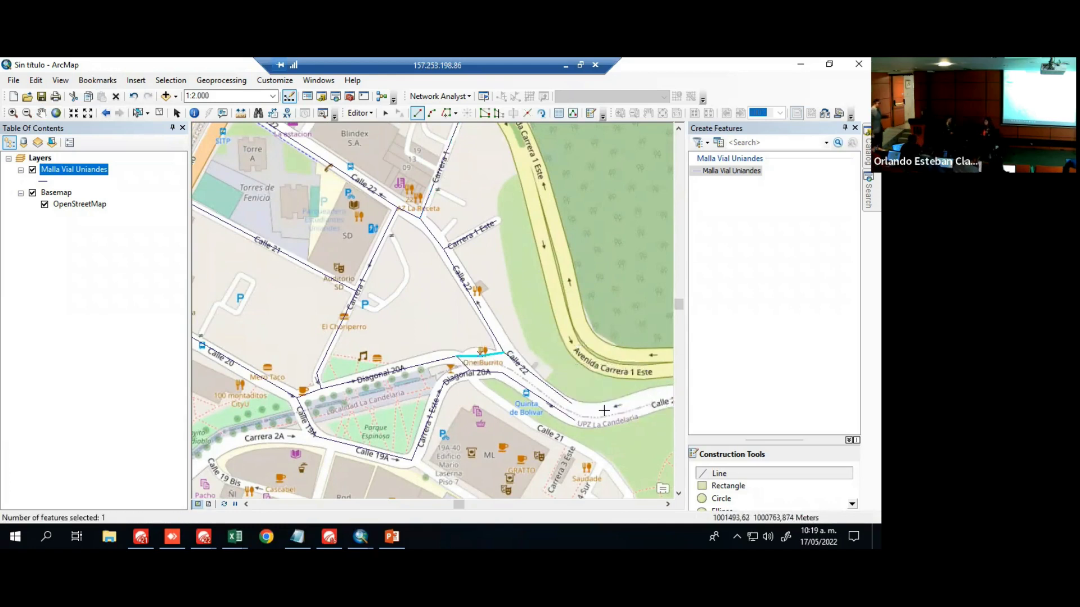
{"action": "left_click", "coordinate": [502, 374]}
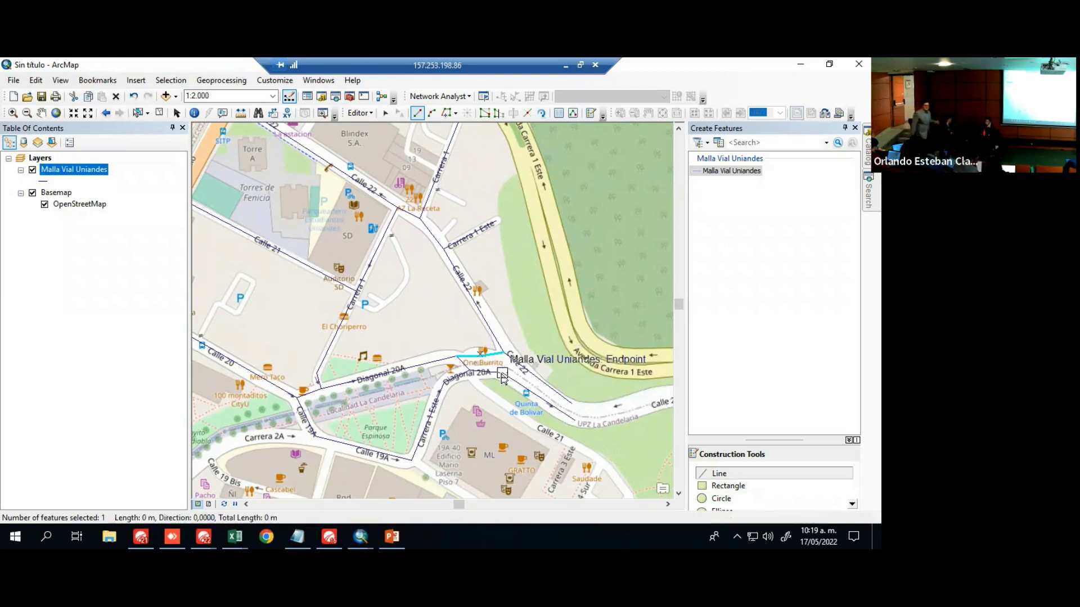
{"action": "double_click", "coordinate": [503, 355]}
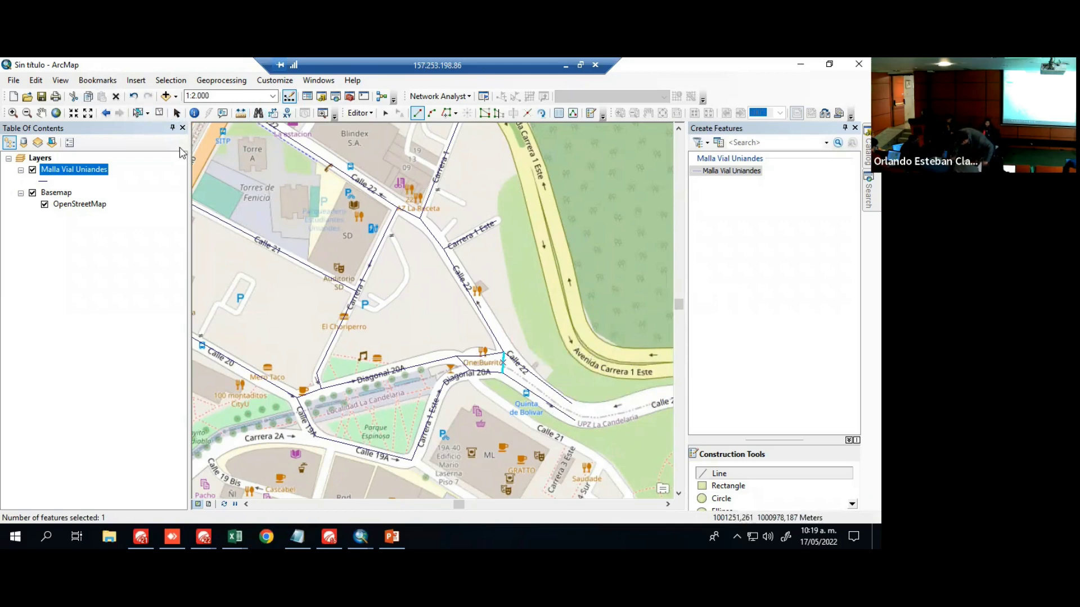
Draw a bent Calle 21 line about 134 m long from Diagonal 20A southeast past Carrera 3 Este to near Saudade
{"action": "left_click", "coordinate": [41, 113]}
{"action": "left_click_drag", "start_coordinate": [561, 364], "coordinate": [503, 280]}
{"action": "left_click_drag", "start_coordinate": [453, 387], "coordinate": [636, 421]}
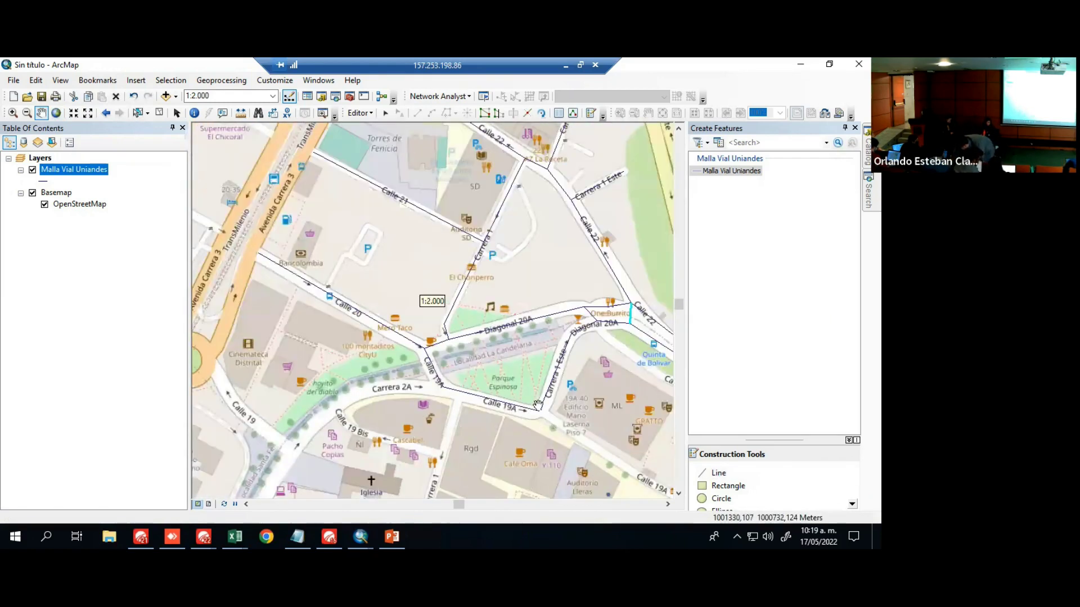
{"action": "left_click_drag", "start_coordinate": [537, 404], "coordinate": [483, 343]}
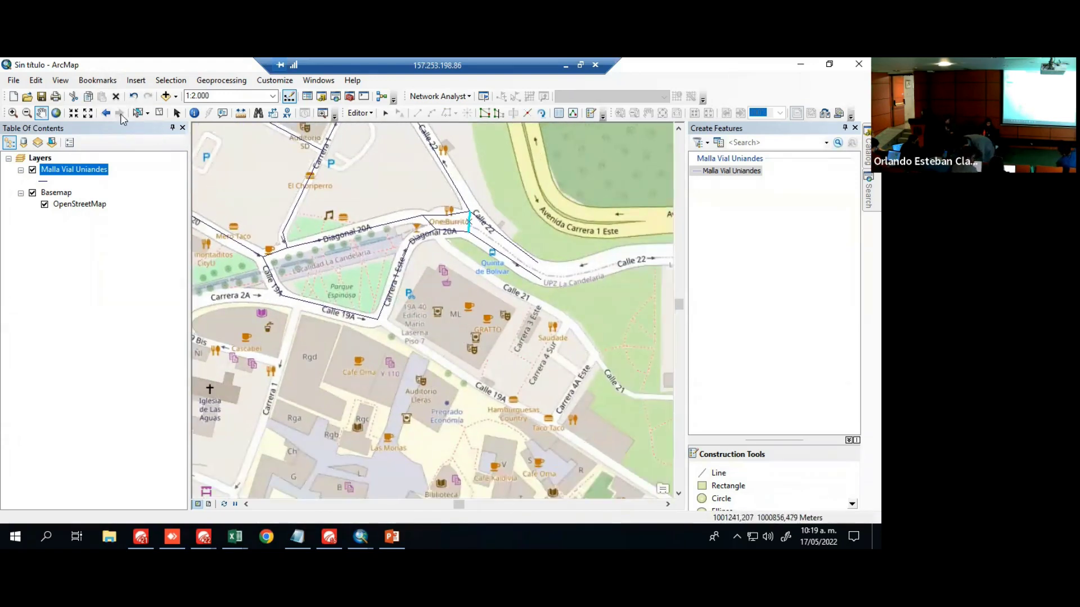
{"action": "left_click", "coordinate": [723, 471]}
{"action": "left_click", "coordinate": [434, 230]}
{"action": "left_click", "coordinate": [447, 246]}
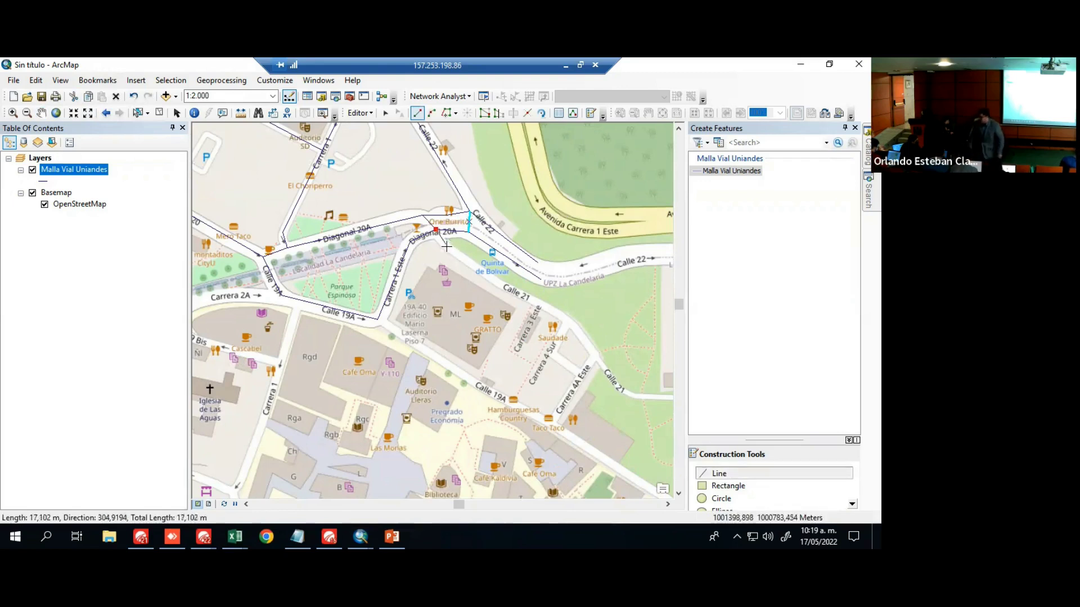
{"action": "double_click", "coordinate": [566, 320]}
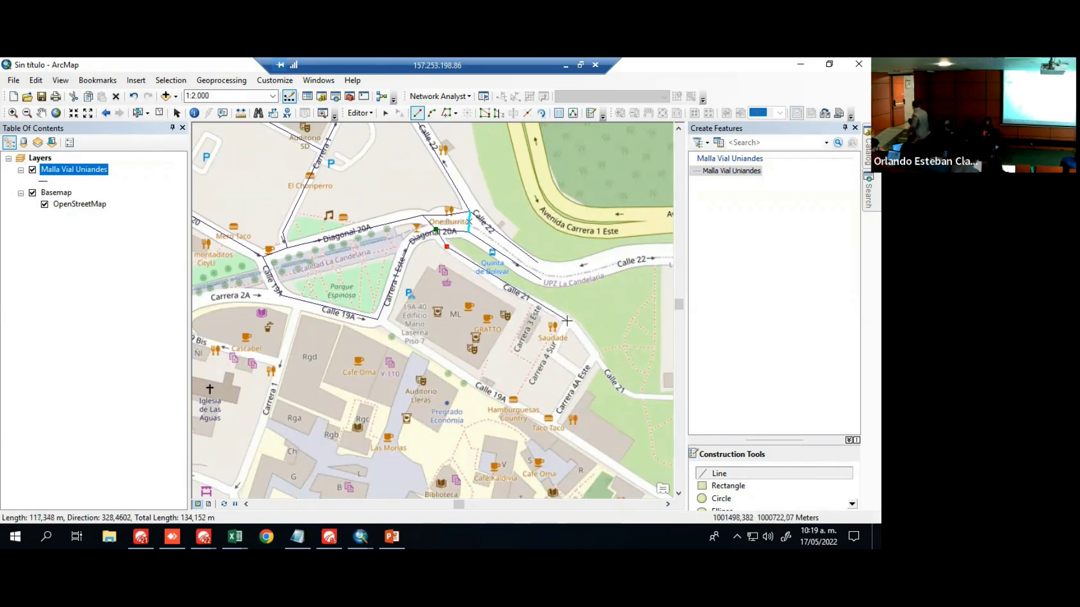
Extend Calle 19A with a straight line from its Carrera 1 Este endpoint southeast to Taco Taco near Carrera 4A Este
{"action": "left_click", "coordinate": [378, 320]}
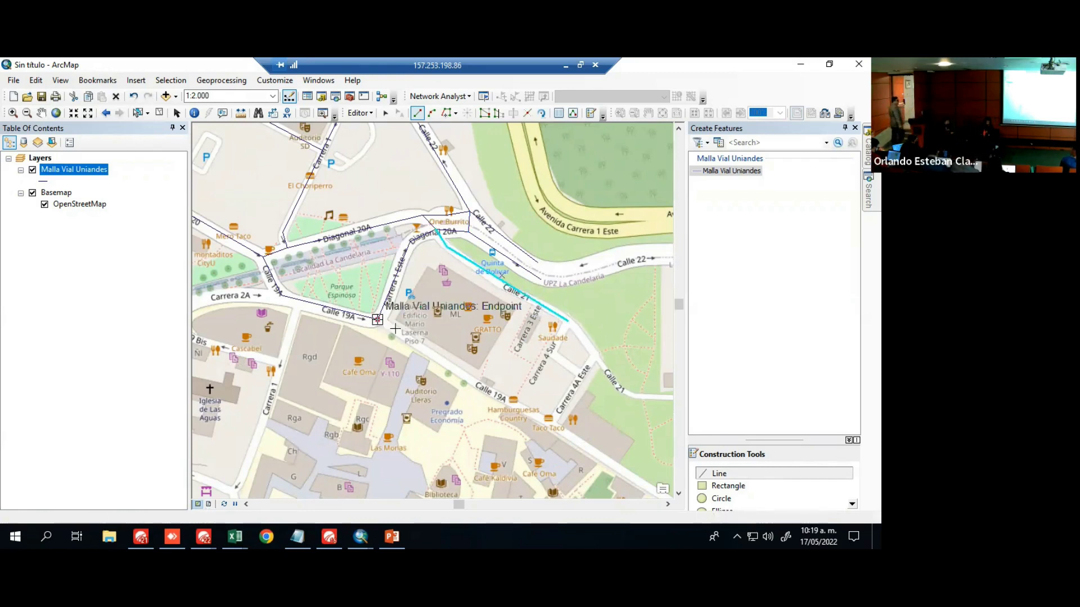
{"action": "left_click", "coordinate": [551, 424]}
{"action": "double_click", "coordinate": [551, 423]}
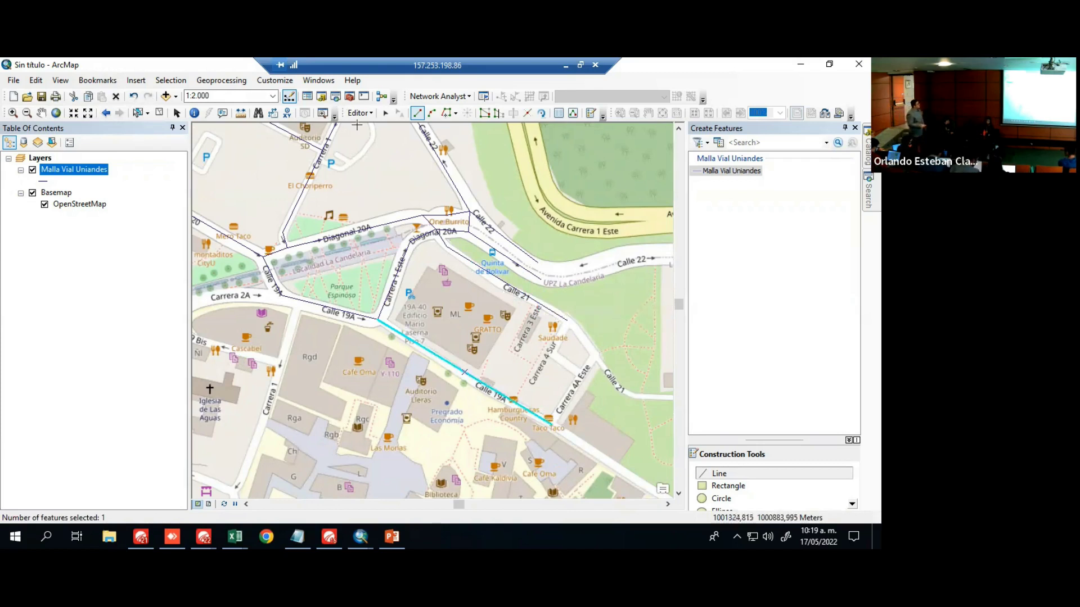
Save the edits to the road network and end the editing session
{"action": "left_click", "coordinate": [360, 112]}
{"action": "left_click", "coordinate": [382, 156]}
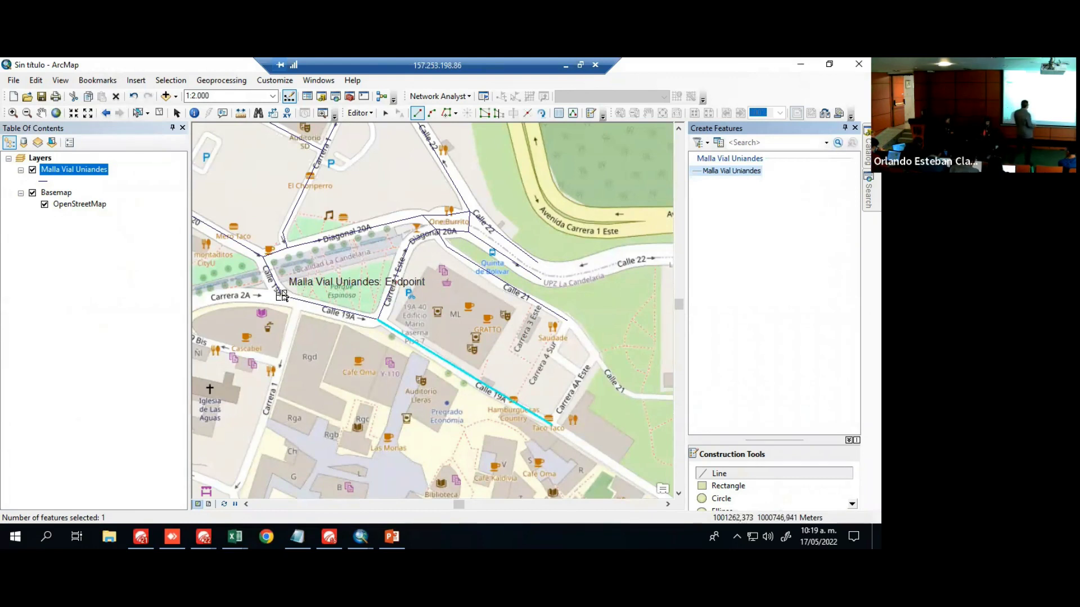
{"action": "left_click", "coordinate": [387, 114]}
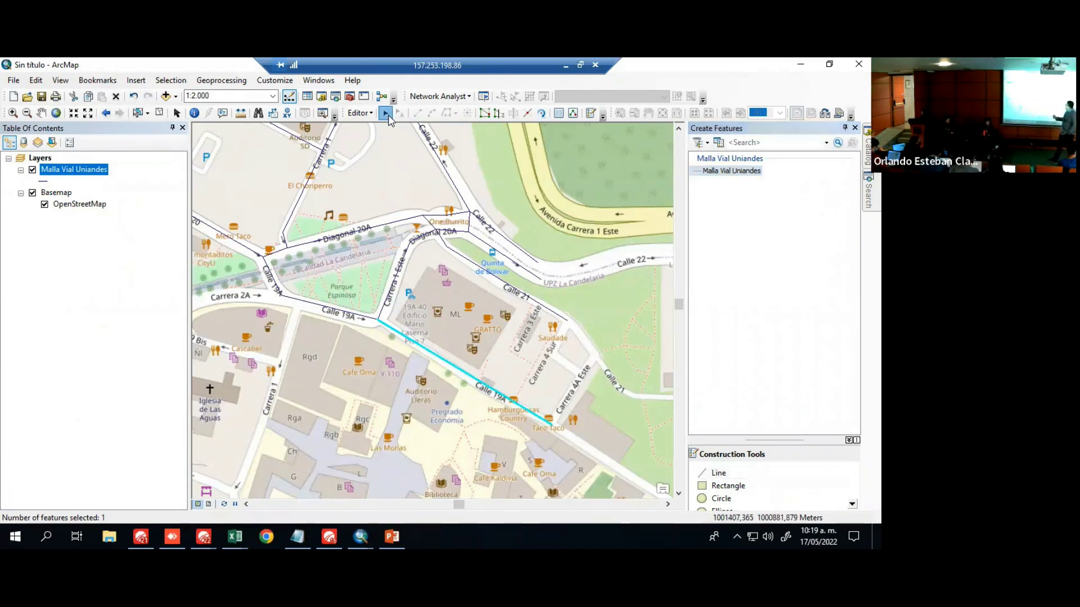
{"action": "left_click", "coordinate": [360, 114]}
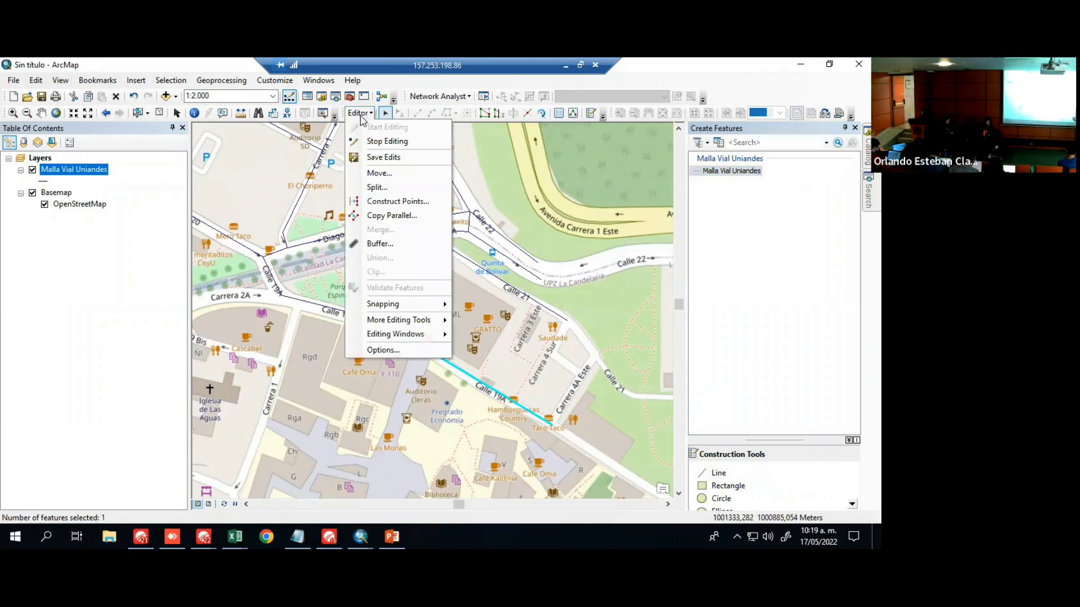
{"action": "left_click", "coordinate": [382, 143]}
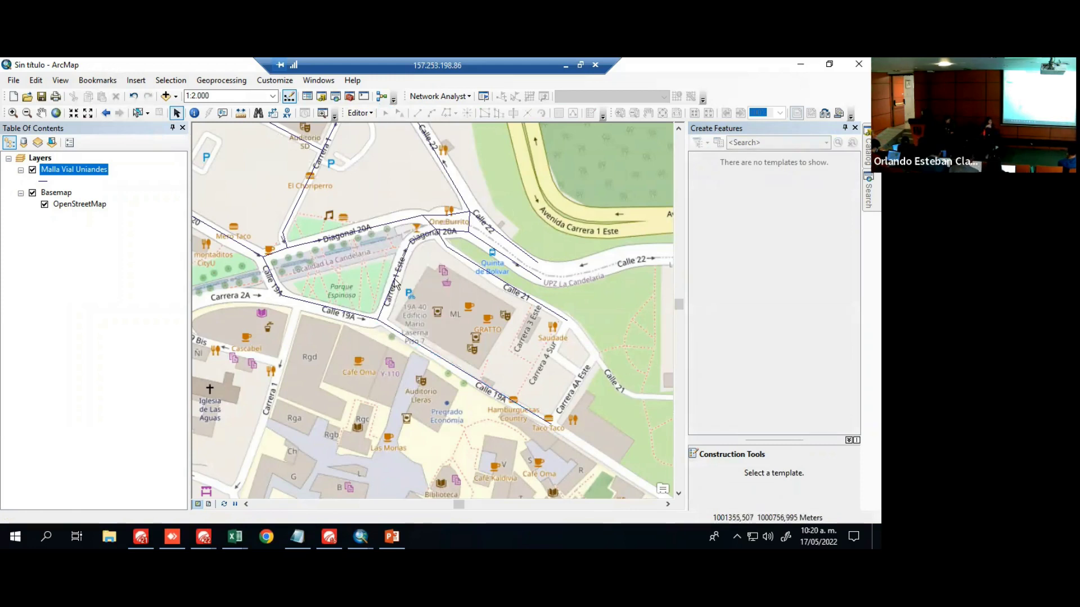
Review the digitized roads on the map and the records in the Malla Vial Uniandes attribute table, and close the table
{"action": "left_click", "coordinate": [41, 113]}
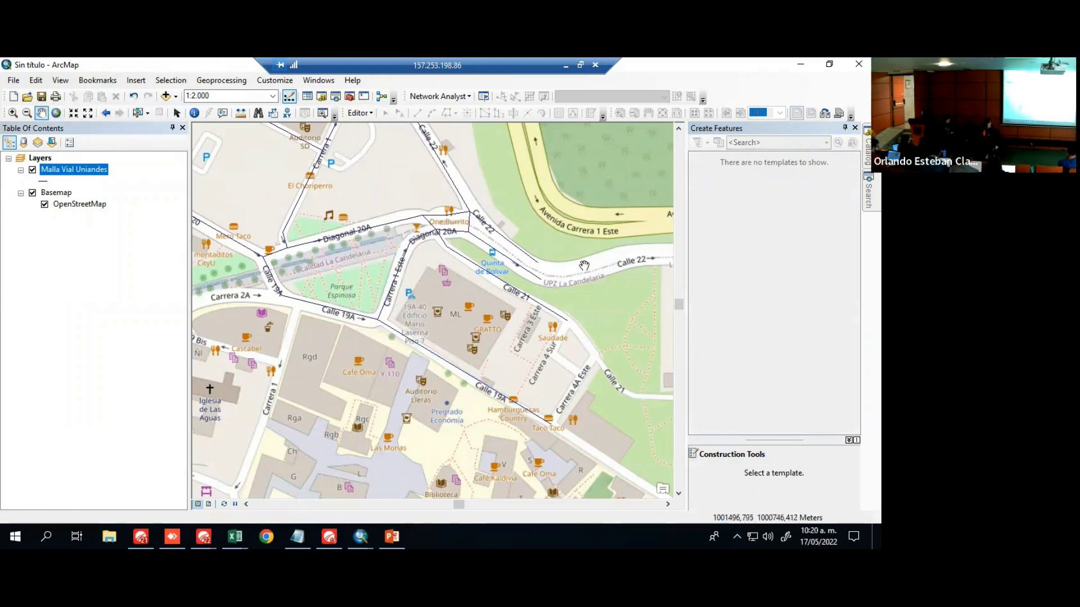
{"action": "left_click_drag", "start_coordinate": [405, 297], "coordinate": [460, 360]}
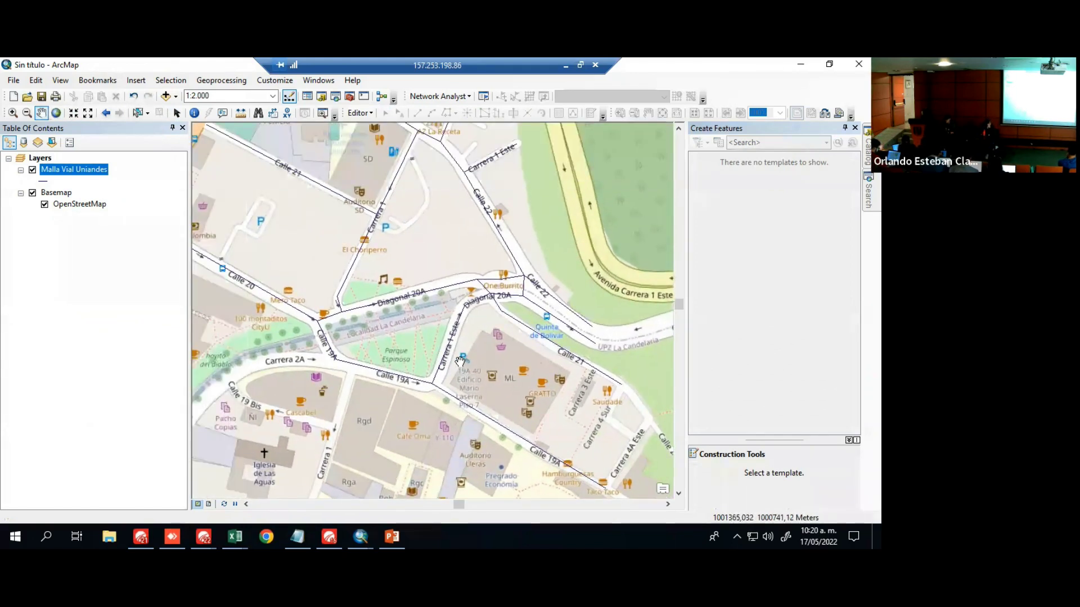
{"action": "scroll", "coordinate": [460, 361], "scroll_direction": "up", "scroll_amount": 1}
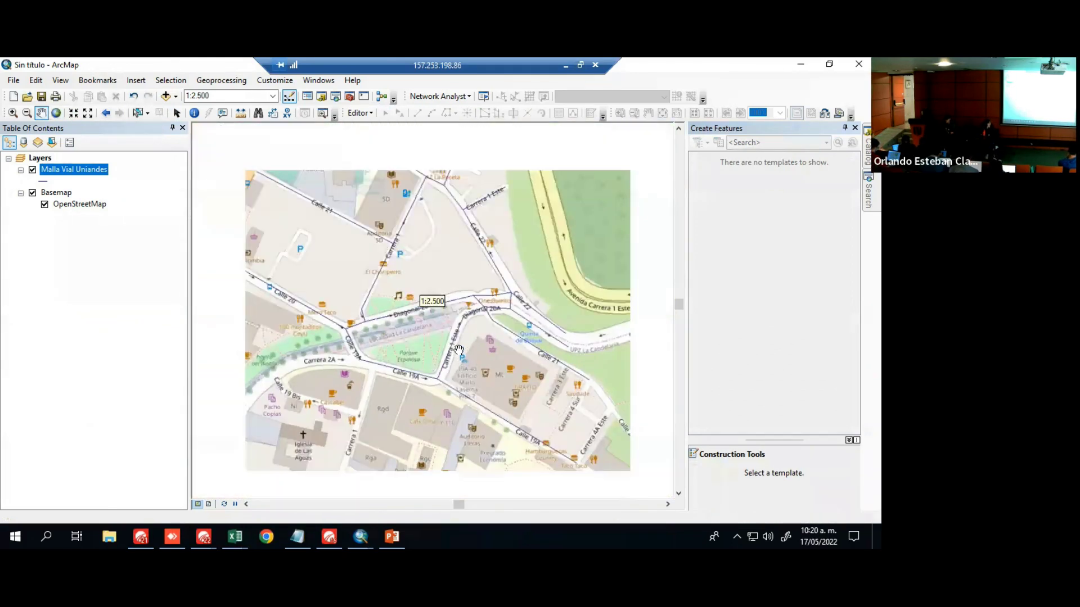
{"action": "right_click", "coordinate": [68, 171]}
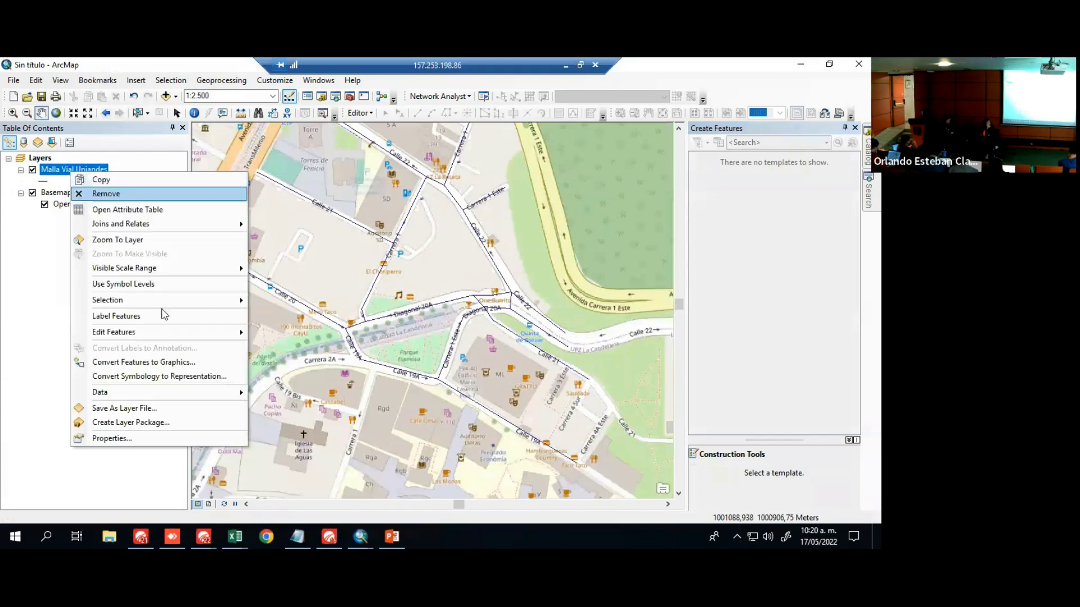
{"action": "left_click", "coordinate": [177, 212]}
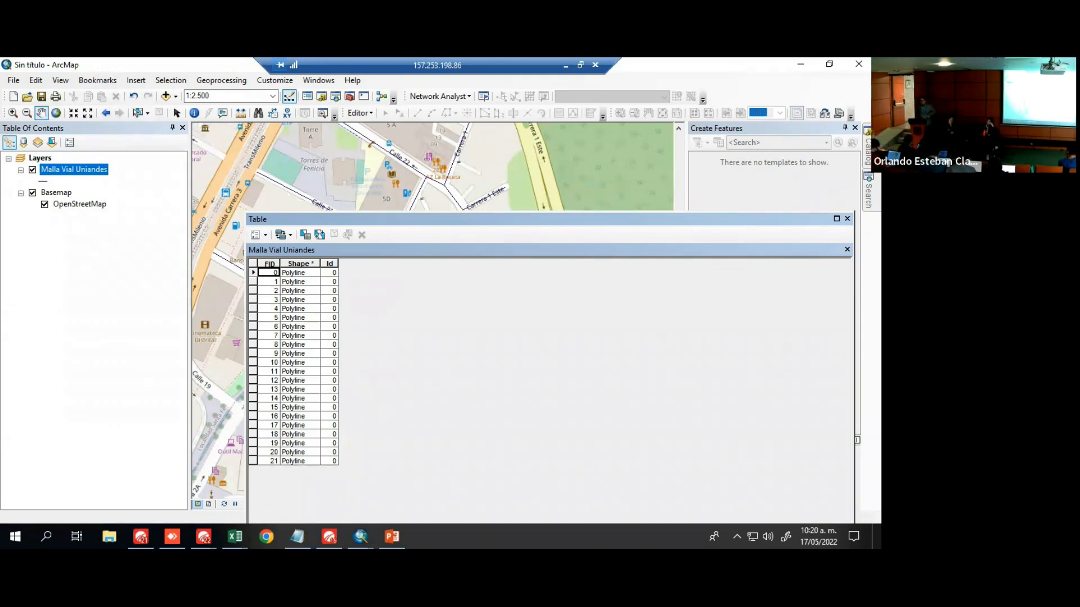
{"action": "left_click", "coordinate": [847, 218]}
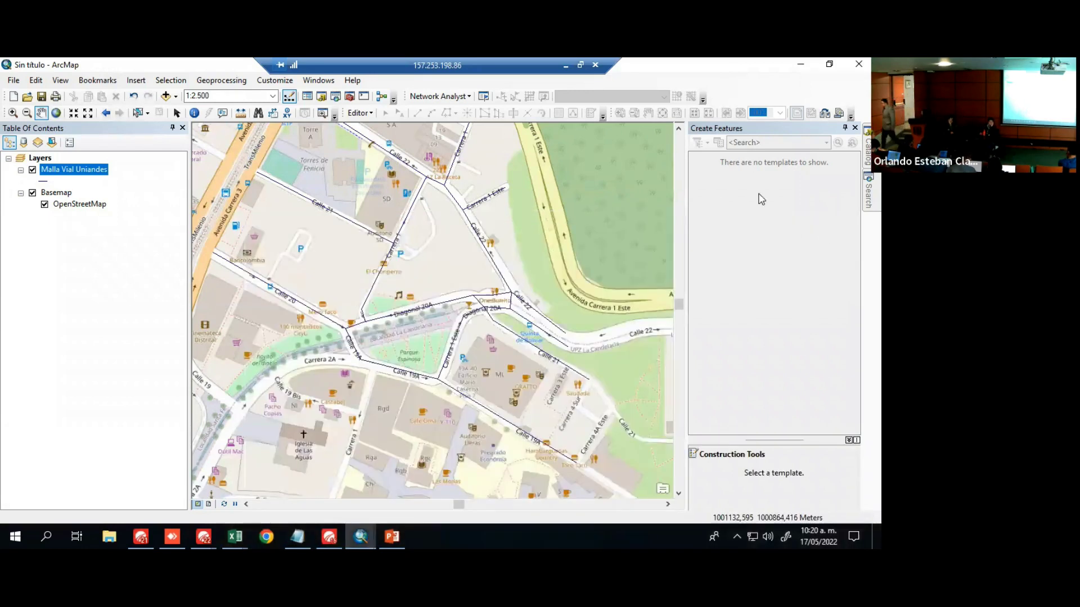
Create a new map document from the Blank Map template, discarding the changes to the current untitled map
{"action": "left_click", "coordinate": [13, 80]}
{"action": "left_click", "coordinate": [14, 81]}
{"action": "left_click", "coordinate": [16, 81]}
{"action": "left_click", "coordinate": [35, 94]}
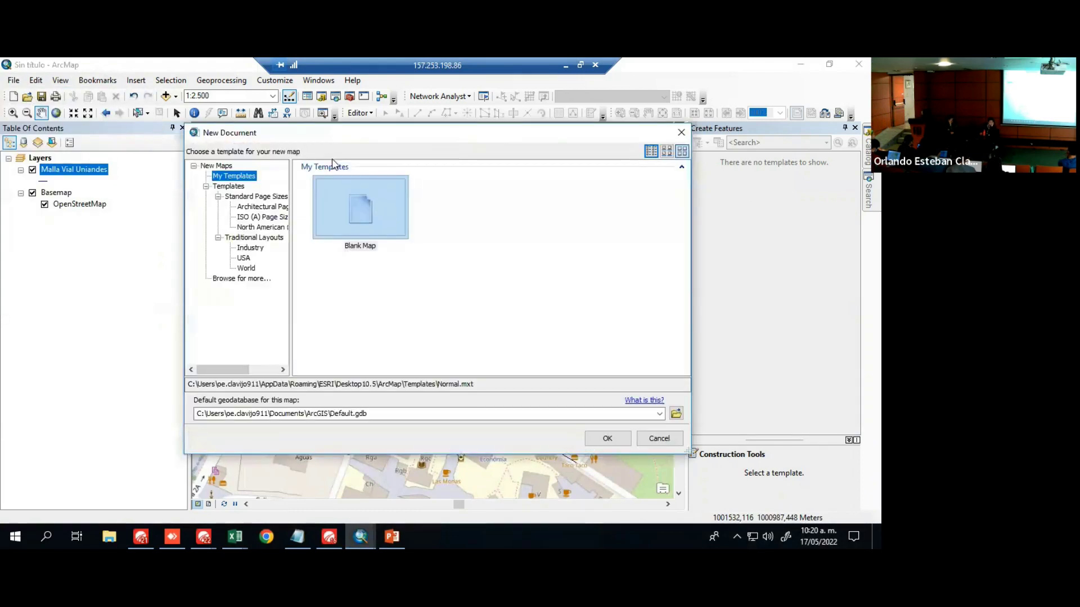
{"action": "left_click", "coordinate": [363, 210]}
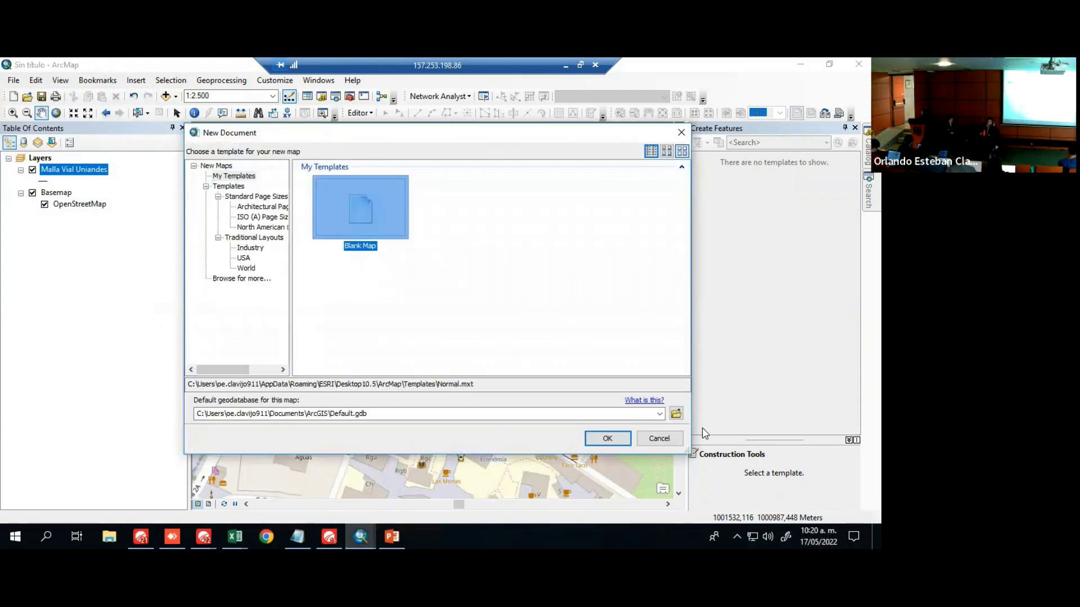
{"action": "left_click", "coordinate": [608, 439]}
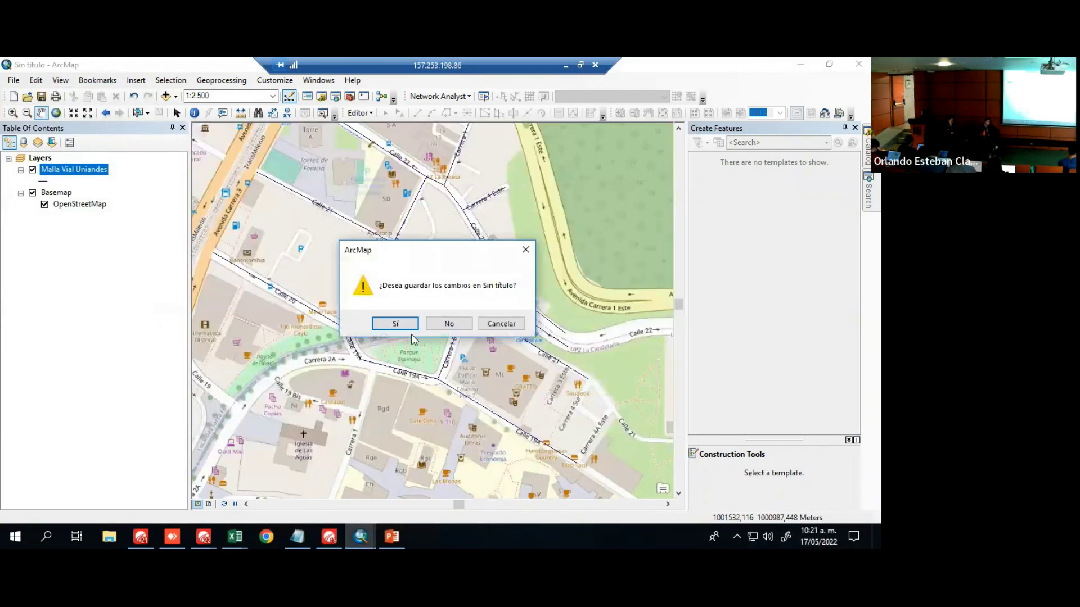
{"action": "left_click", "coordinate": [440, 328]}
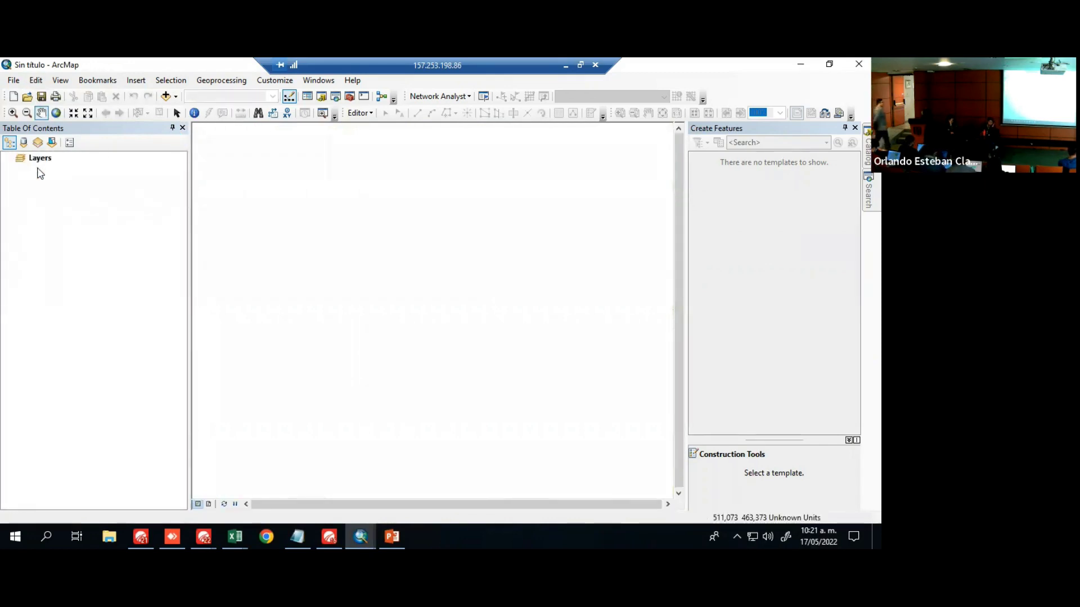
Add the n04_75.tif raster from the Clase Raster folder, inside Datos SIG in the Documents folder connection, to the map
{"action": "left_click", "coordinate": [176, 96]}
{"action": "left_click", "coordinate": [187, 106]}
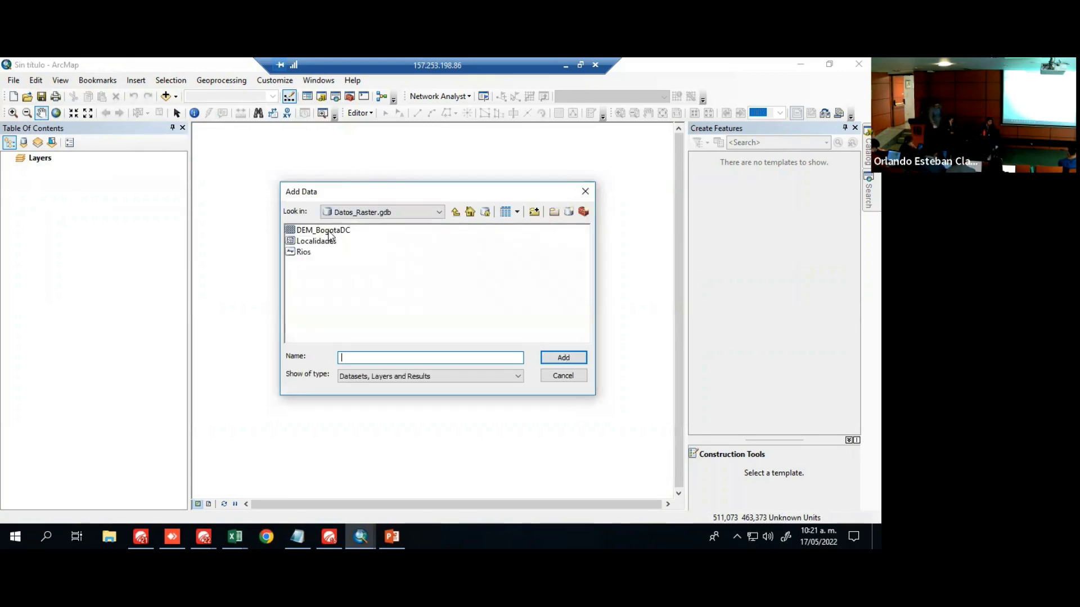
{"action": "left_click", "coordinate": [392, 217]}
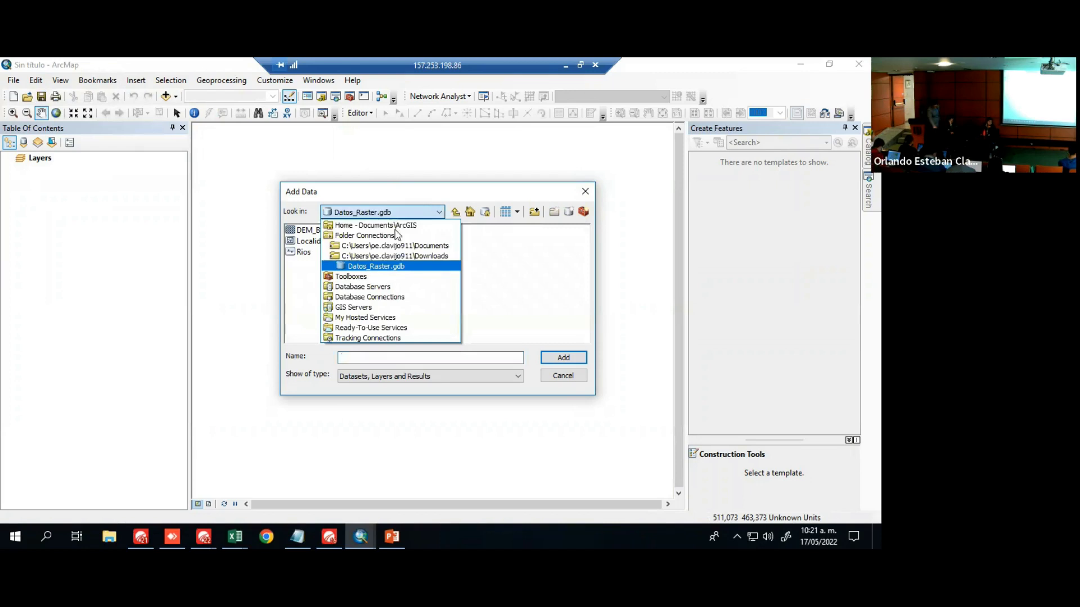
{"action": "left_click", "coordinate": [393, 247]}
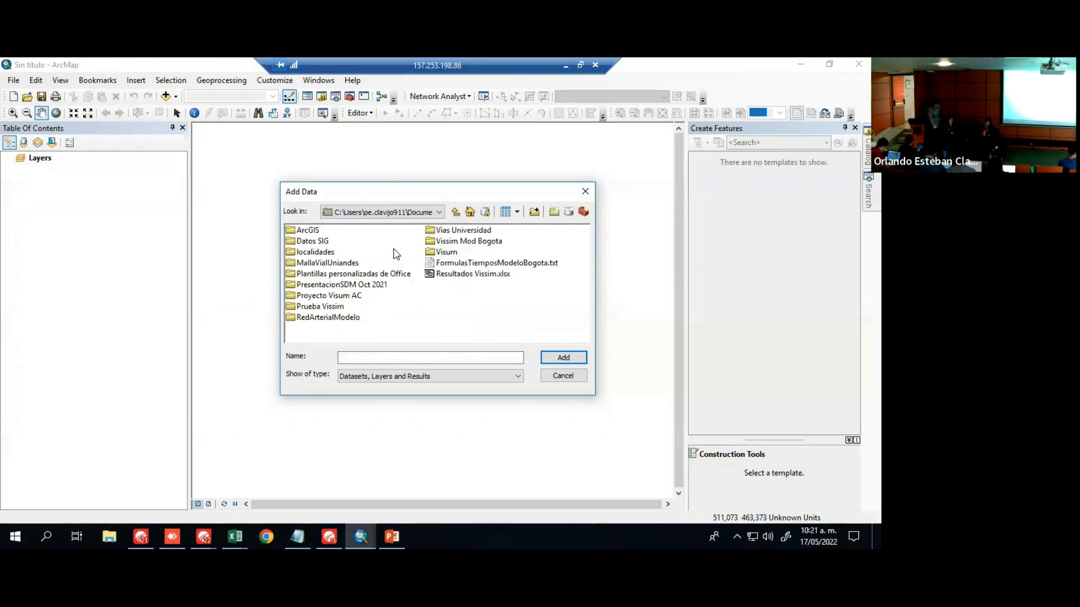
{"action": "double_click", "coordinate": [311, 242]}
{"action": "double_click", "coordinate": [319, 242]}
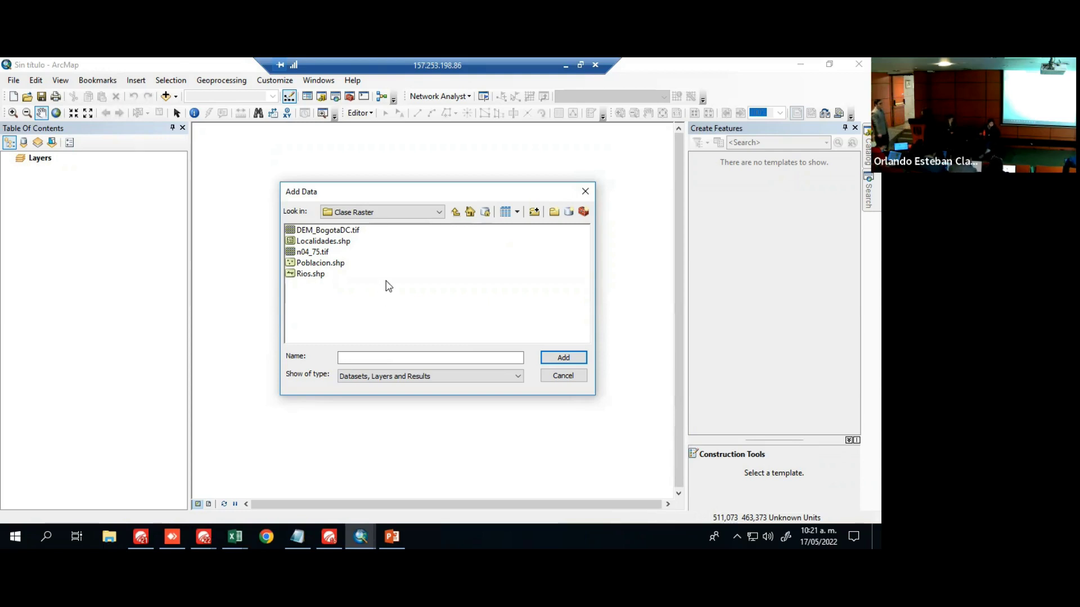
{"action": "left_click", "coordinate": [312, 252]}
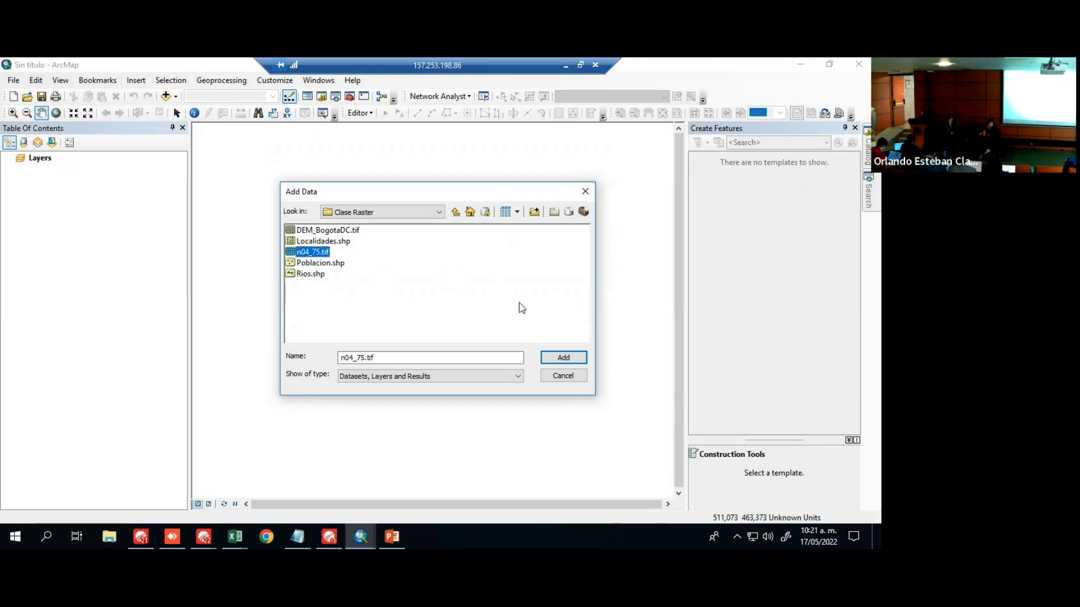
{"action": "left_click", "coordinate": [569, 357]}
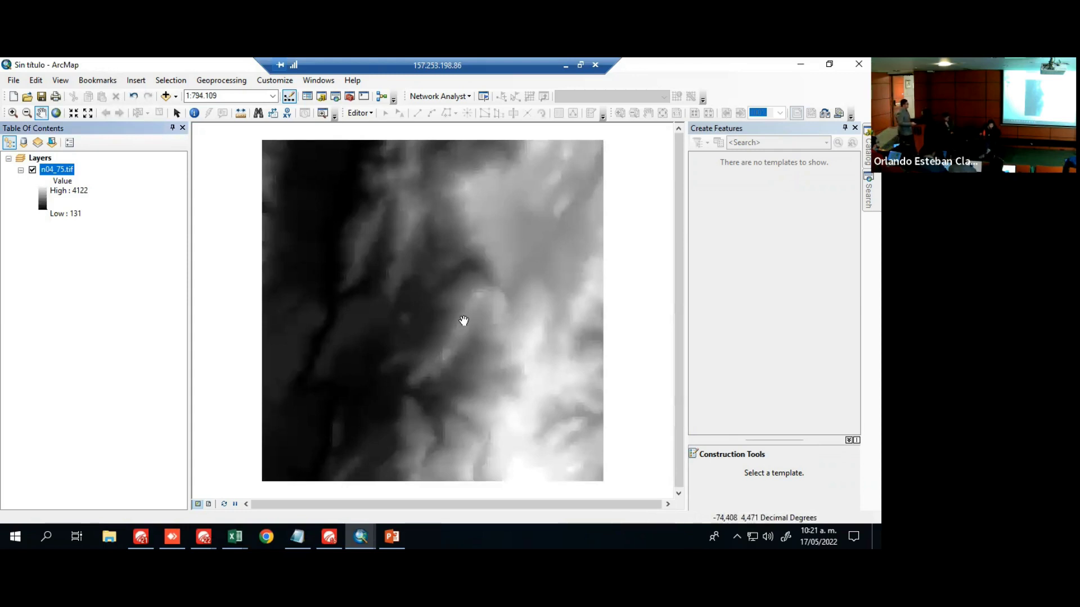
Close the Create Features pane and examine the raster information in the source properties of the n04_75.tif layer
{"action": "left_click", "coordinate": [854, 128]}
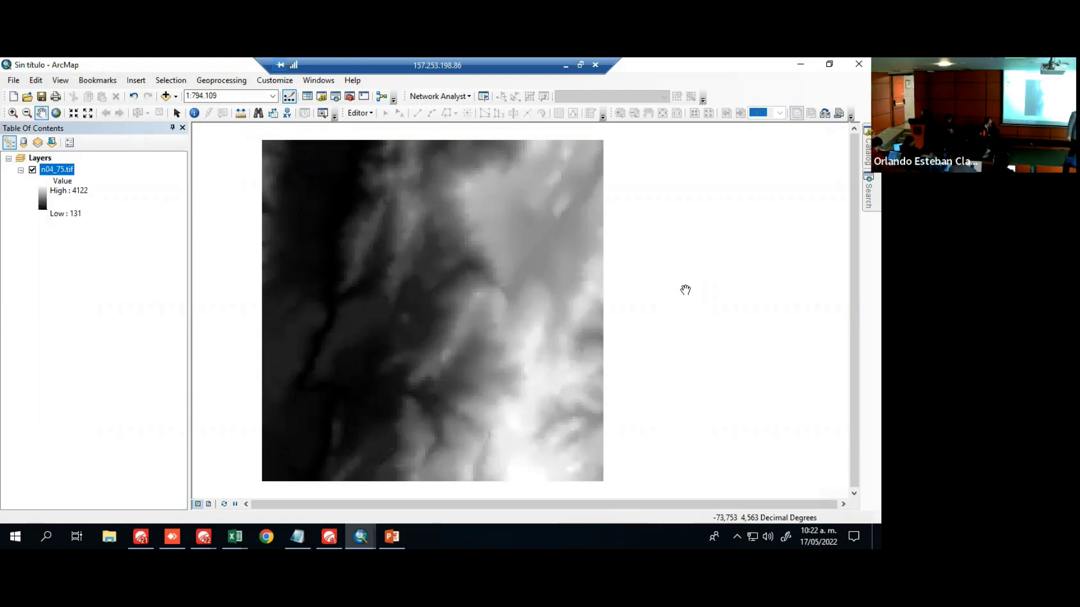
{"action": "right_click", "coordinate": [66, 170]}
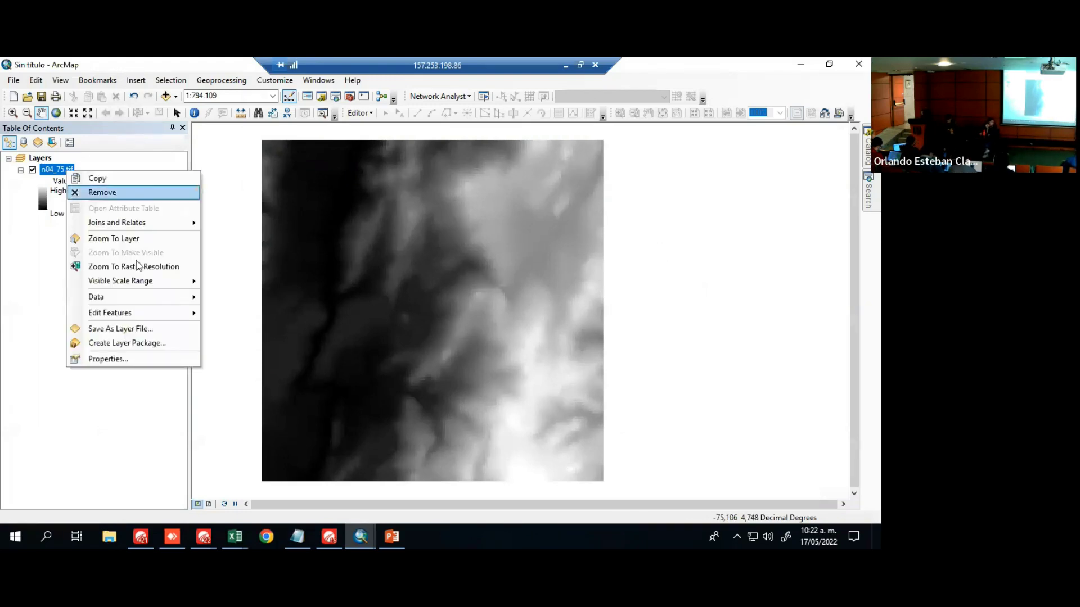
{"action": "left_click", "coordinate": [133, 359]}
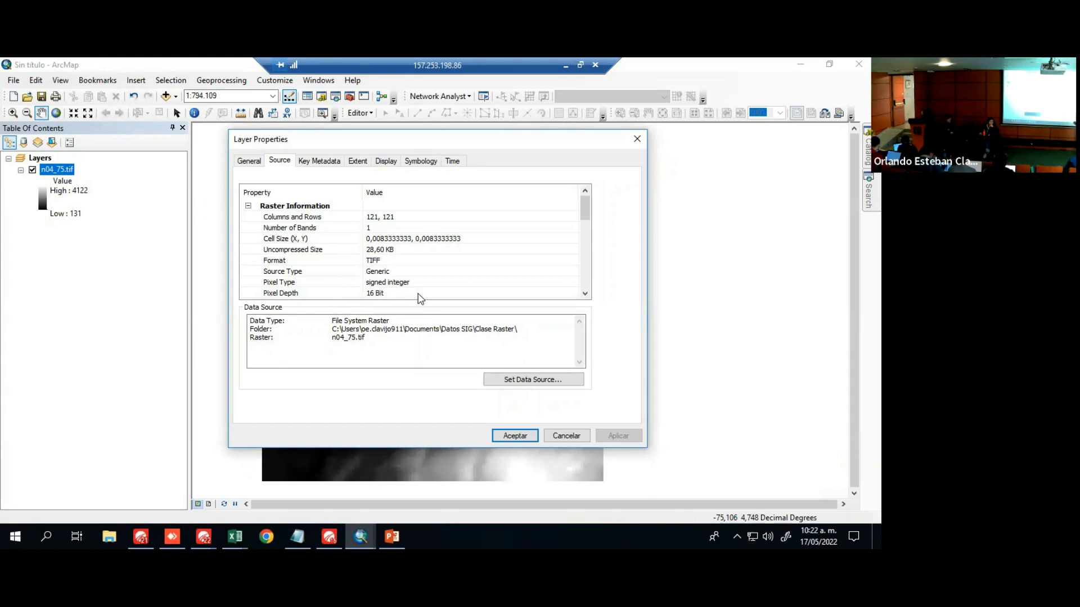
{"action": "scroll", "coordinate": [462, 290], "scroll_direction": "down", "scroll_amount": 1}
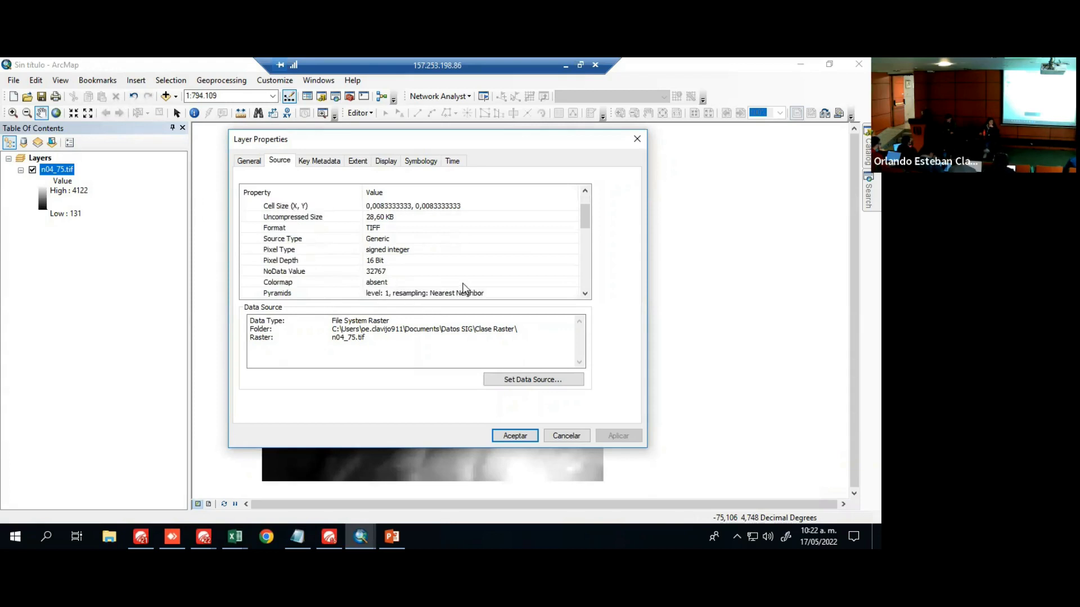
{"action": "scroll", "coordinate": [463, 288], "scroll_direction": "up", "scroll_amount": 1}
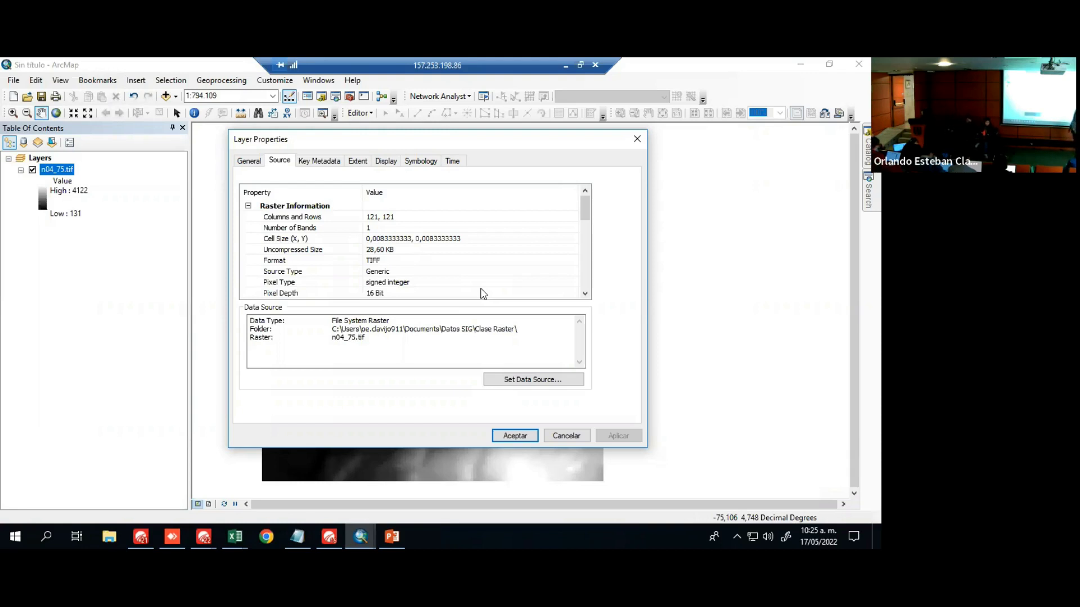
Go through the extent, spatial reference and statistics in the source properties of n04_75.tif, and close the properties
{"action": "key", "text": "Down"}
{"action": "key", "text": "Down"}
{"action": "key", "text": "Down"}
{"action": "key", "text": "Down"}
{"action": "key", "text": "Down"}
{"action": "key", "text": "Down"}
{"action": "key", "text": "Down"}
{"action": "key", "text": "Down"}
{"action": "key", "text": "Down"}
{"action": "key", "text": "Down"}
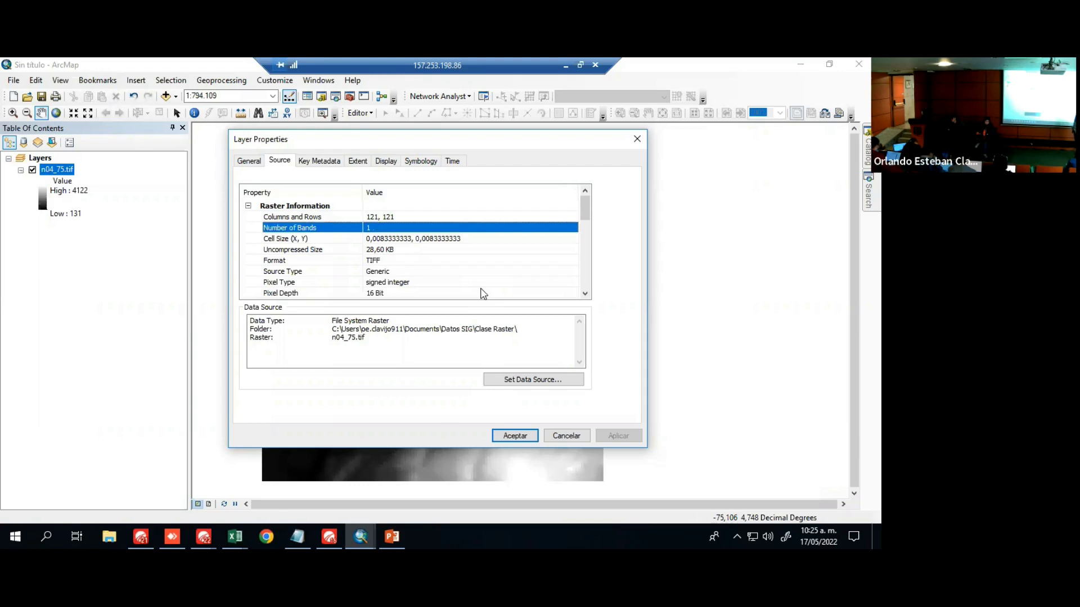
{"action": "key", "text": "Down"}
{"action": "key", "text": "Down"}
{"action": "key", "text": "Down"}
{"action": "key", "text": "Down"}
{"action": "key", "text": "Down"}
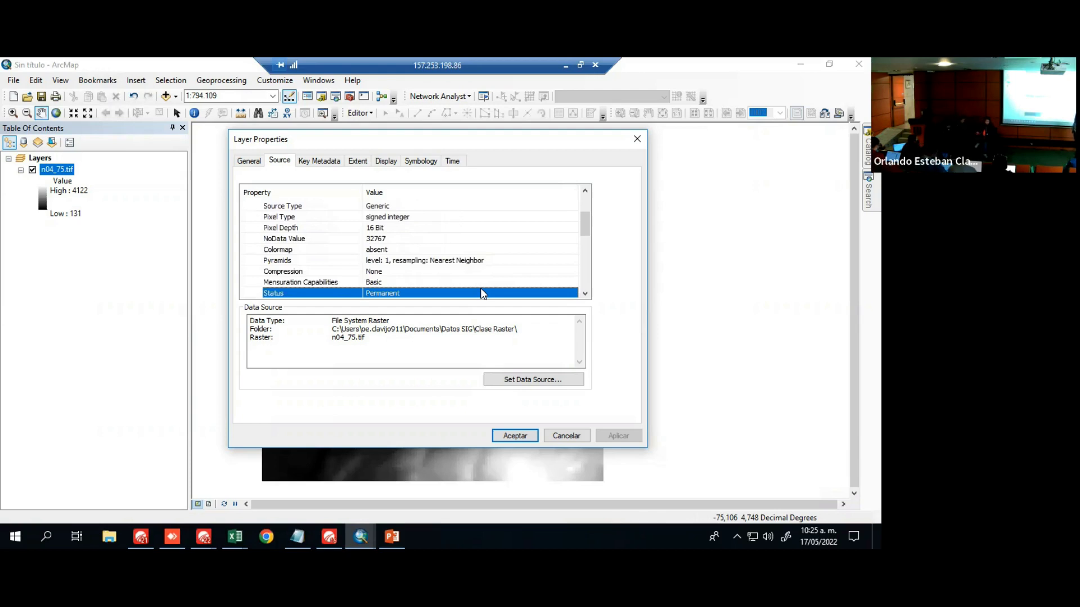
{"action": "key", "text": "Down"}
{"action": "key", "text": "Down"}
{"action": "key", "text": "Down"}
{"action": "key", "text": "Down"}
{"action": "key", "text": "Down"}
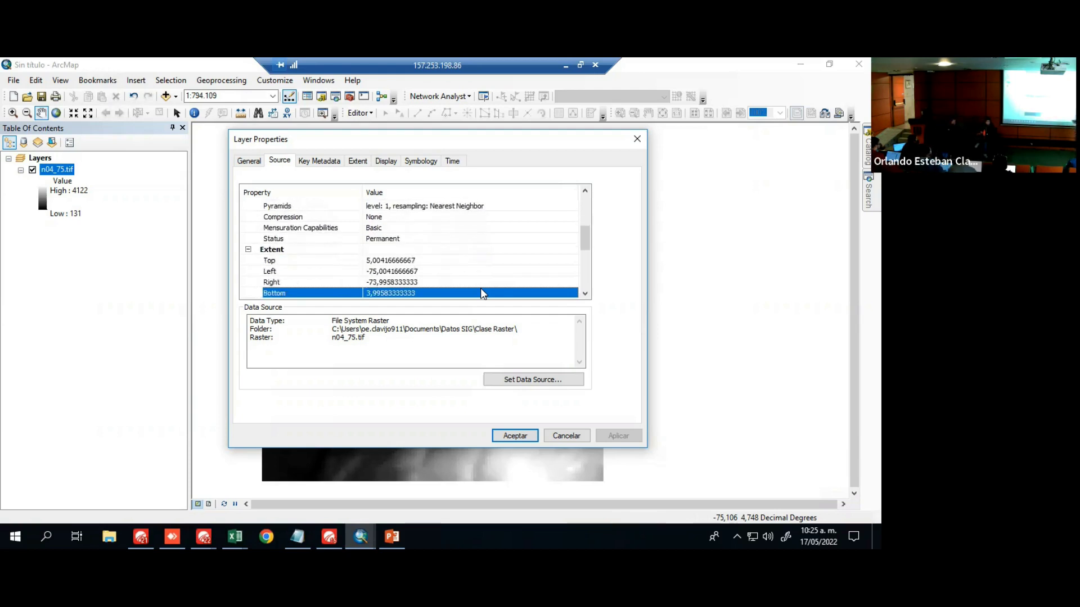
{"action": "key", "text": "Down"}
{"action": "key", "text": "Down"}
{"action": "key", "text": "Down"}
{"action": "key", "text": "Down"}
{"action": "key", "text": "Down"}
{"action": "key", "text": "Down"}
{"action": "key", "text": "Down"}
{"action": "key", "text": "Down"}
{"action": "key", "text": "Down"}
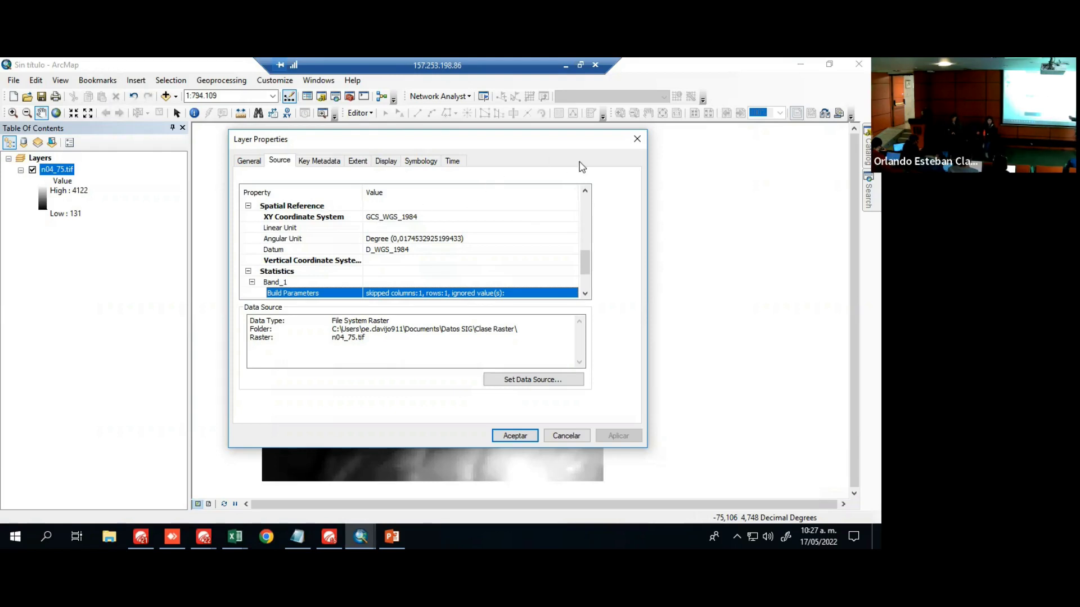
{"action": "left_click", "coordinate": [637, 139]}
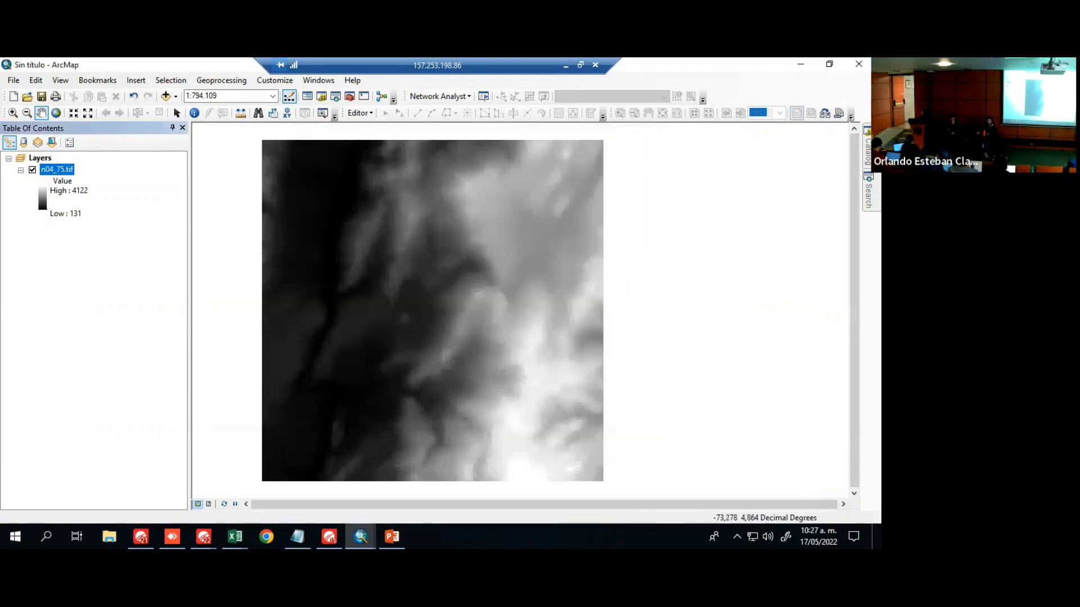
Search for "project raster" and open the Project Raster (Data Management) tool
{"action": "left_click", "coordinate": [868, 191]}
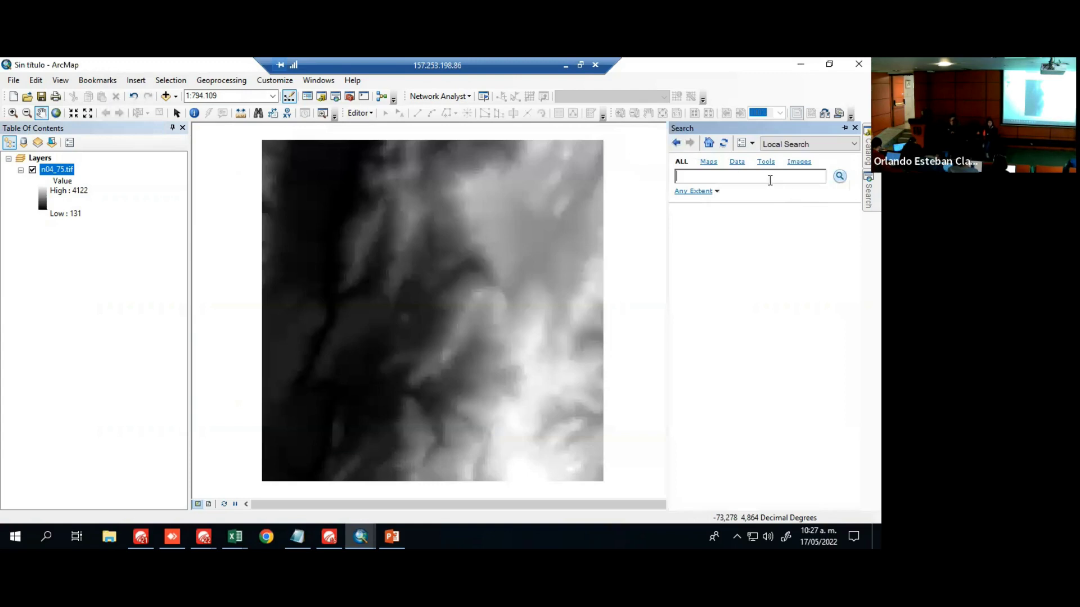
{"action": "type", "text": "pro"}
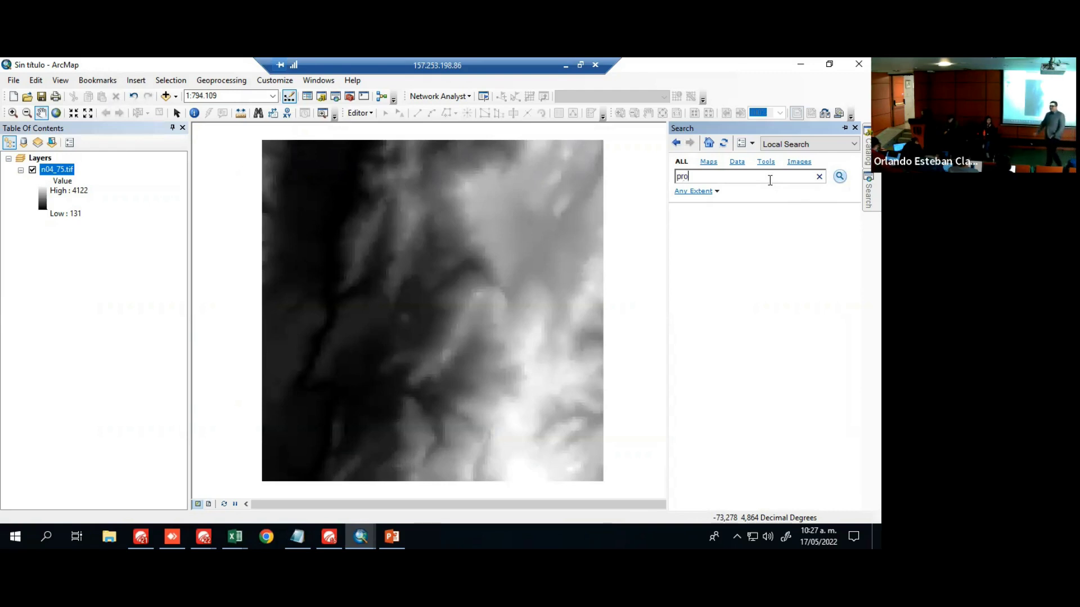
{"action": "type", "text": "ject raster"}
{"action": "key", "text": "Return"}
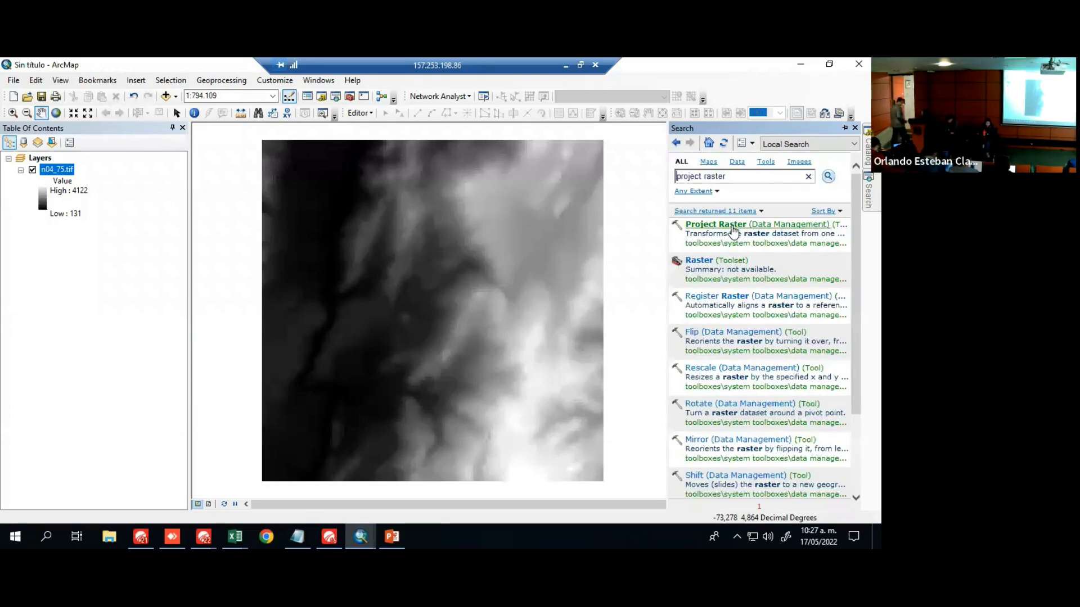
{"action": "left_click", "coordinate": [739, 225]}
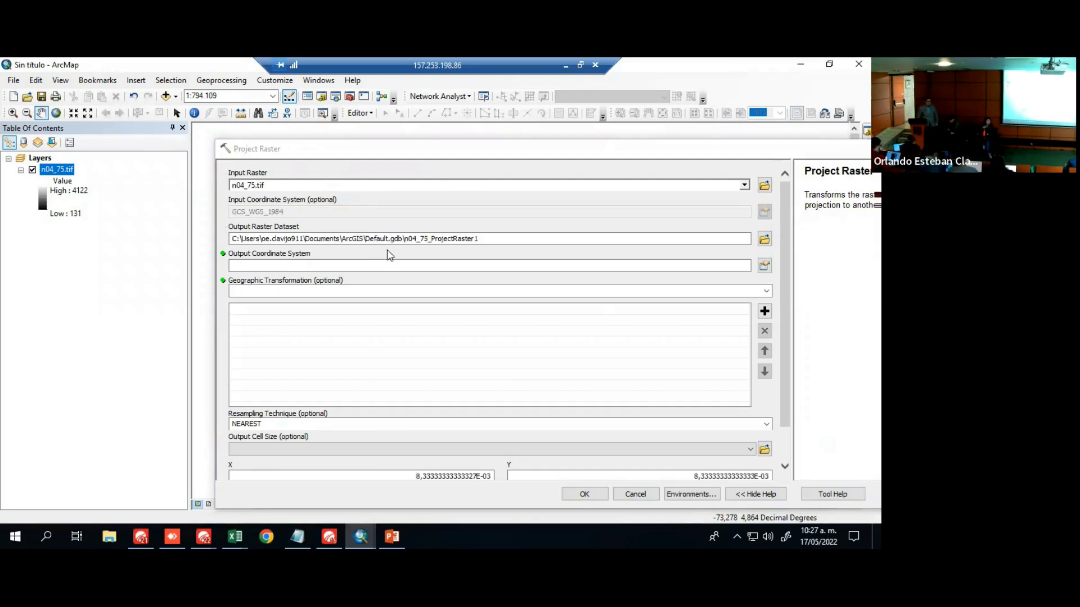
Project n04_75.tif to the MAGNA_Colombia_Bogota coordinate system, allowing the ActiveX interaction and keeping the default output dataset and NEAREST resampling
{"action": "left_click", "coordinate": [739, 270]}
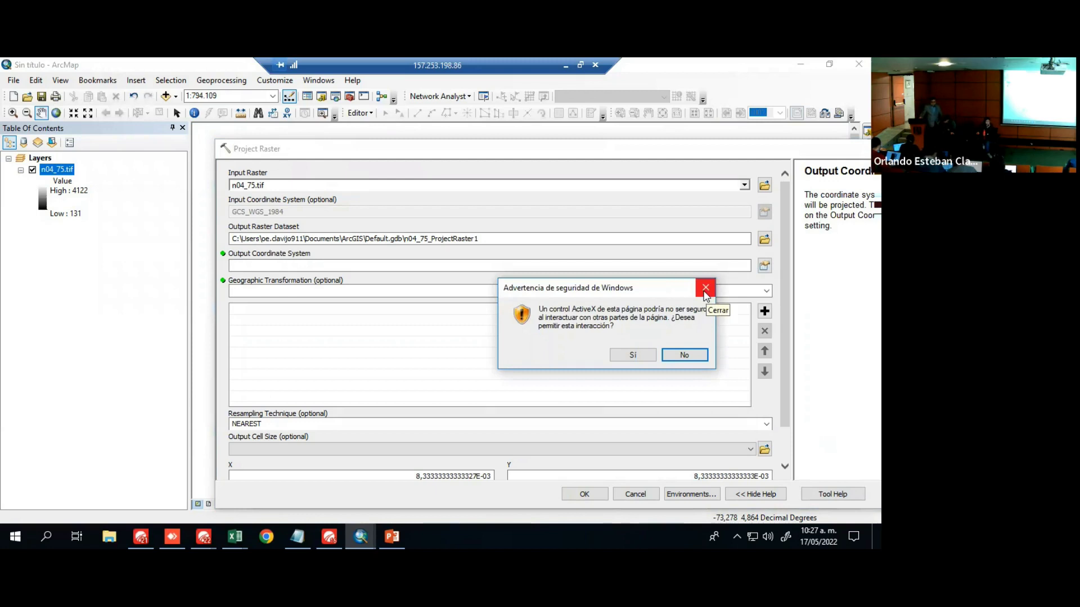
{"action": "left_click", "coordinate": [633, 355]}
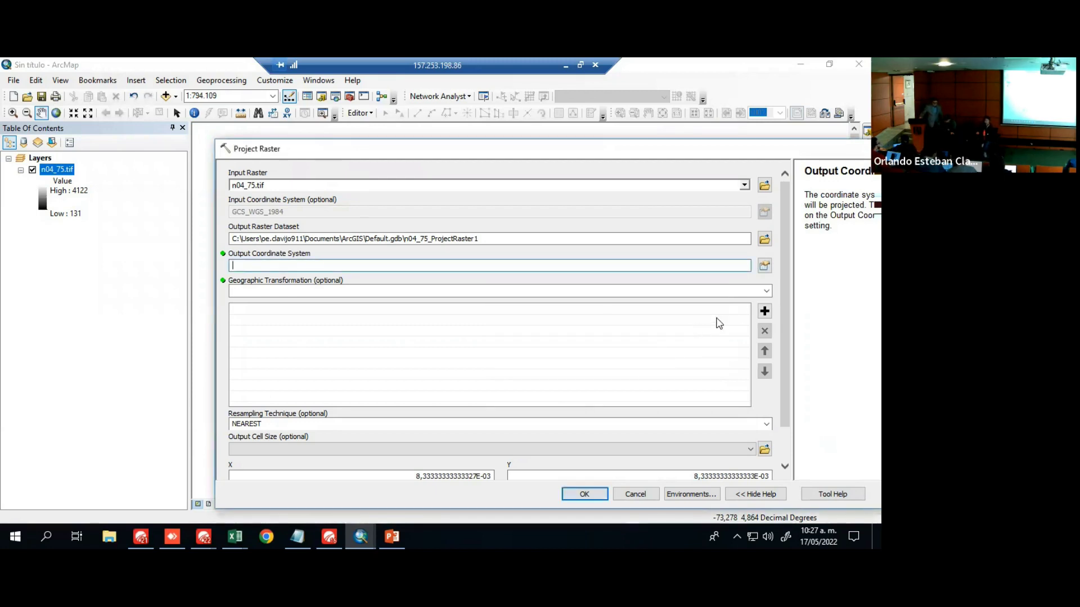
{"action": "left_click", "coordinate": [763, 269]}
{"action": "double_click", "coordinate": [574, 233]}
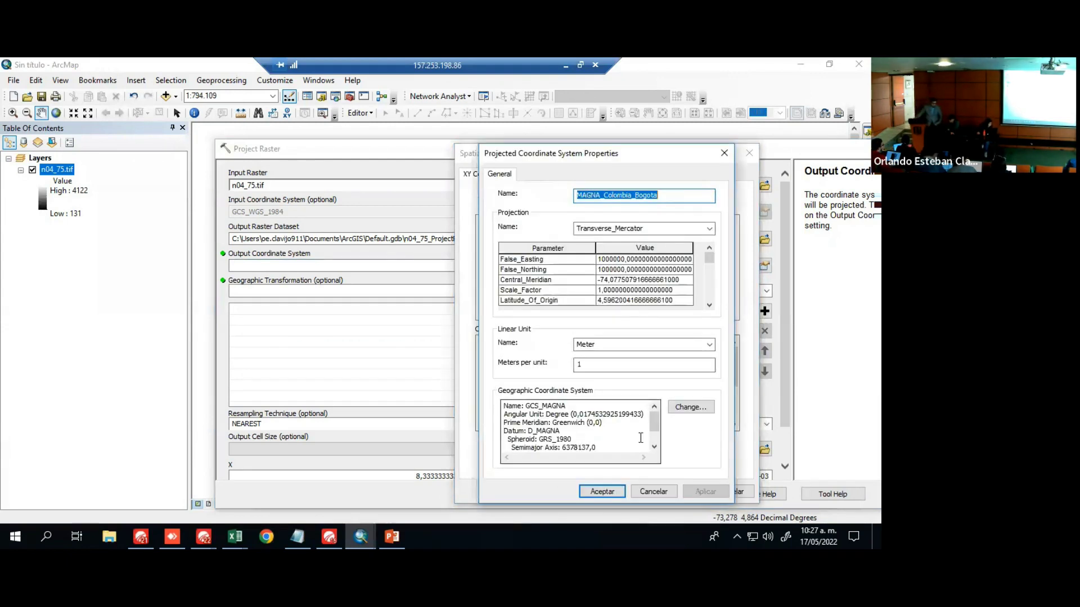
{"action": "left_click", "coordinate": [601, 492]}
{"action": "left_click", "coordinate": [673, 493]}
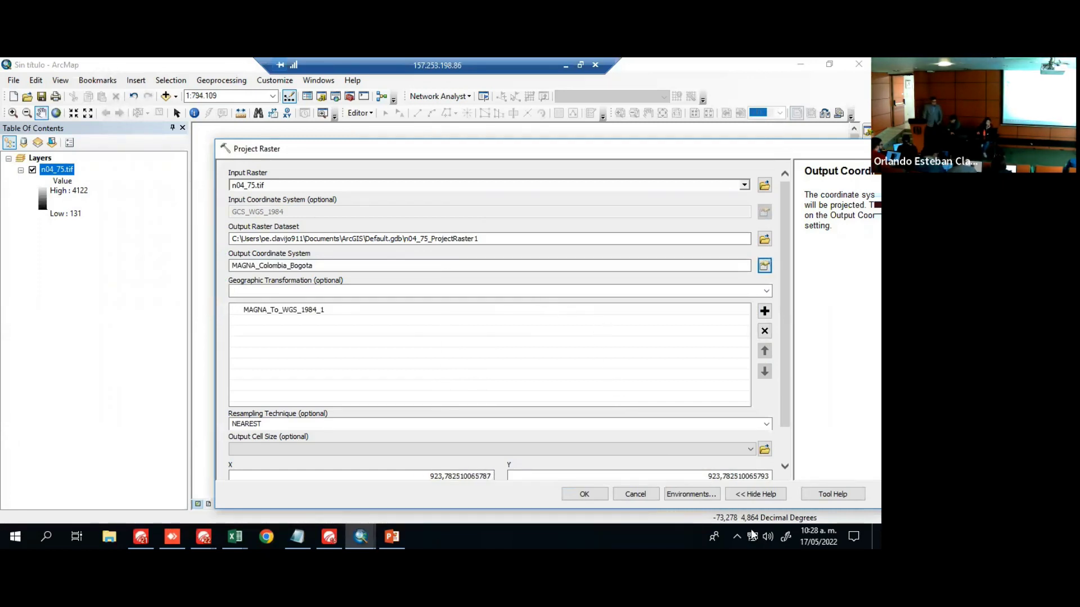
{"action": "left_click", "coordinate": [594, 498]}
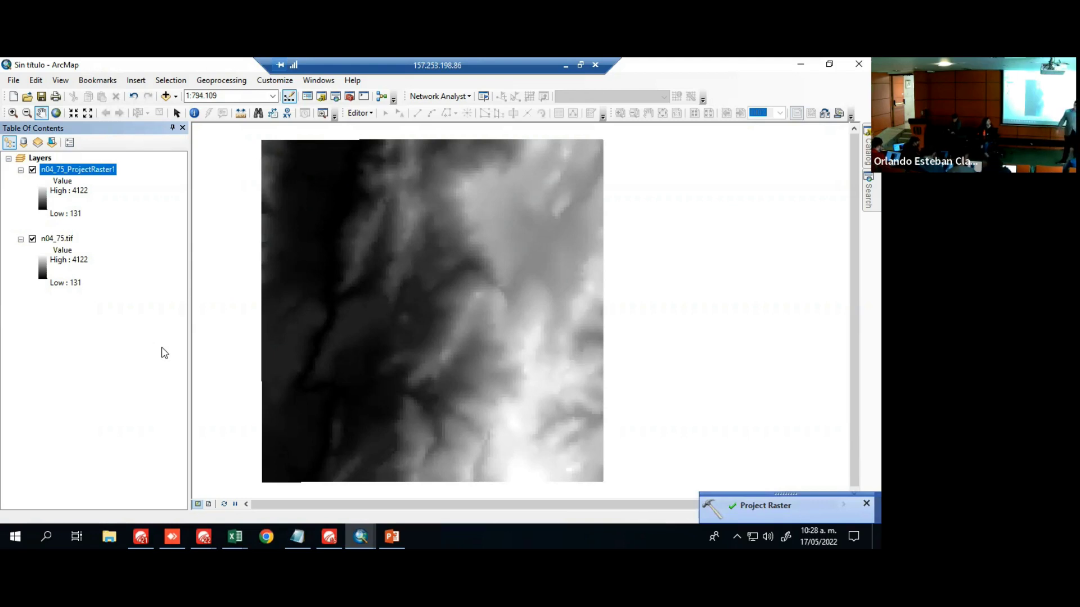
Examine the cell size, extent and coordinate system in the projected raster's source properties, and close them
{"action": "right_click", "coordinate": [101, 169]}
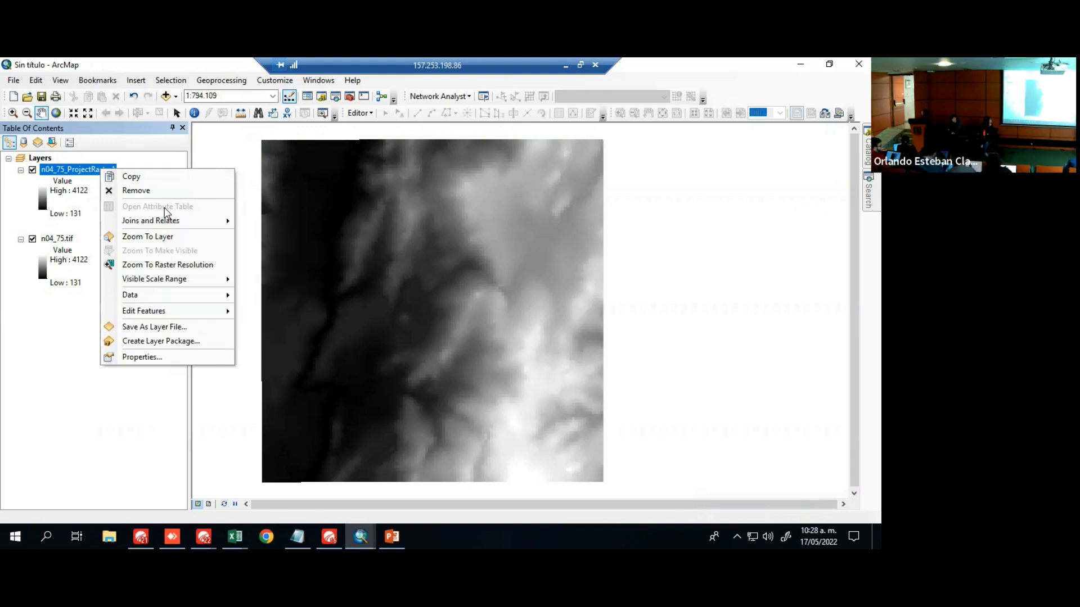
{"action": "left_click", "coordinate": [141, 357]}
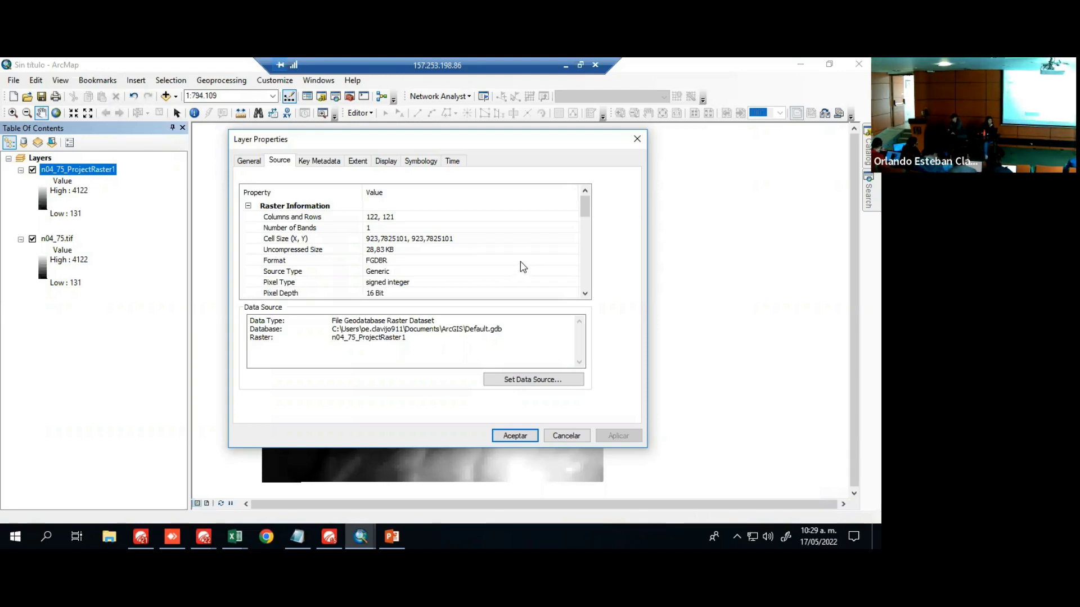
{"action": "scroll", "coordinate": [524, 266], "scroll_direction": "down", "scroll_amount": 10}
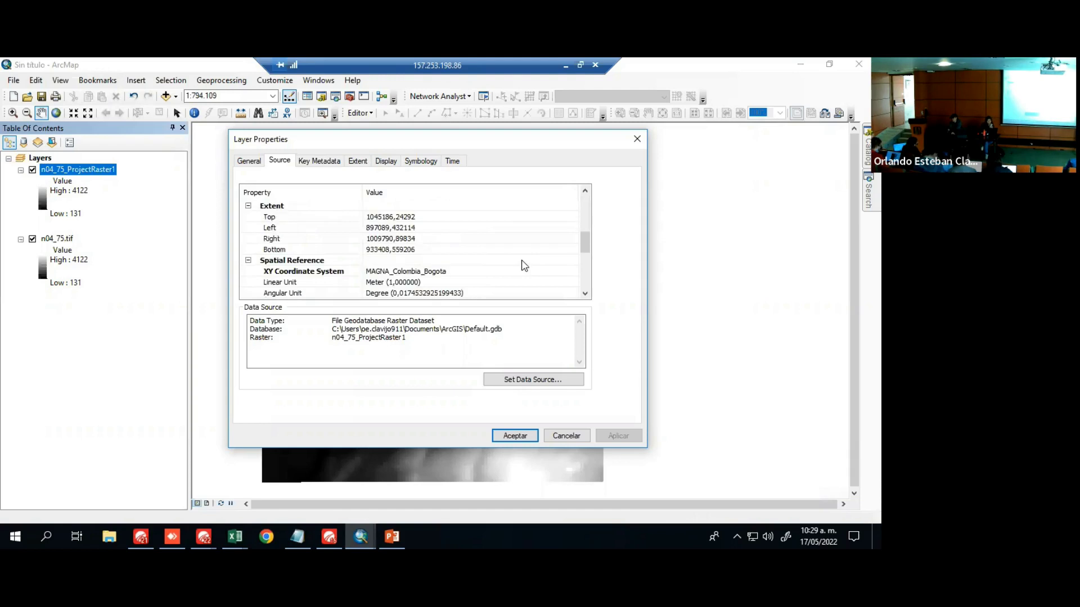
{"action": "scroll", "coordinate": [524, 265], "scroll_direction": "down", "scroll_amount": 1}
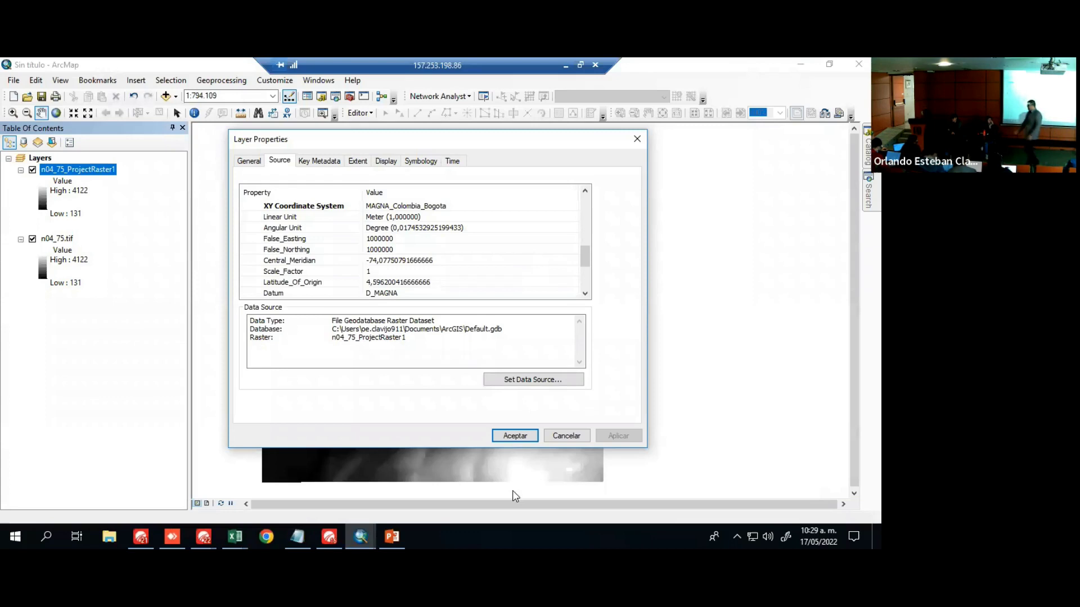
{"action": "left_click", "coordinate": [506, 439]}
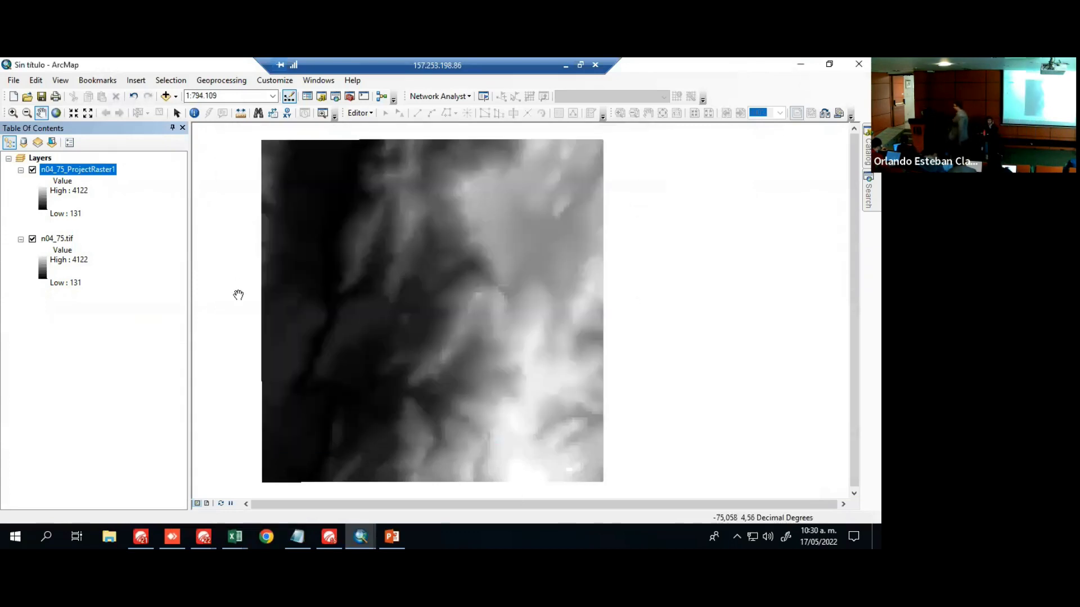
Create a new map document from the Blank Map template, discarding the changes to the map with the projected raster
{"action": "left_click", "coordinate": [13, 85]}
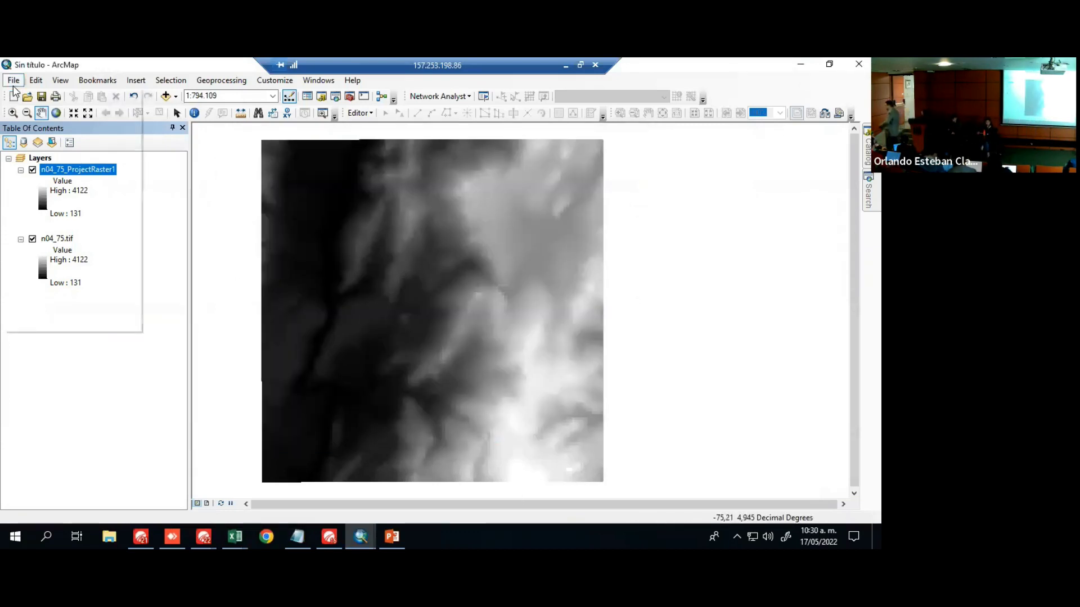
{"action": "left_click", "coordinate": [28, 94]}
{"action": "left_click", "coordinate": [355, 215]}
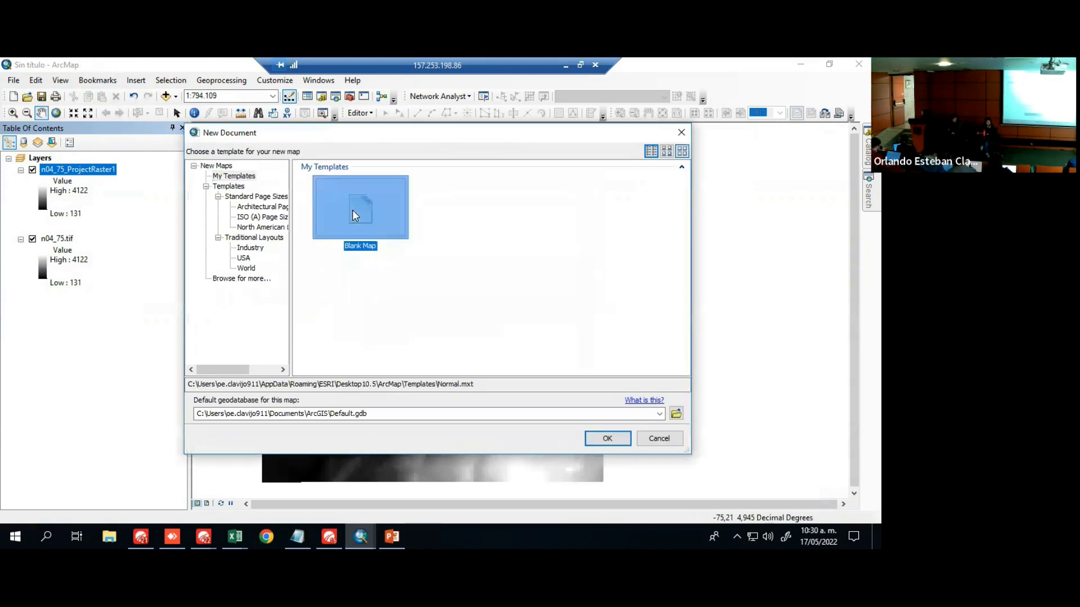
{"action": "double_click", "coordinate": [355, 216]}
{"action": "left_click", "coordinate": [450, 321]}
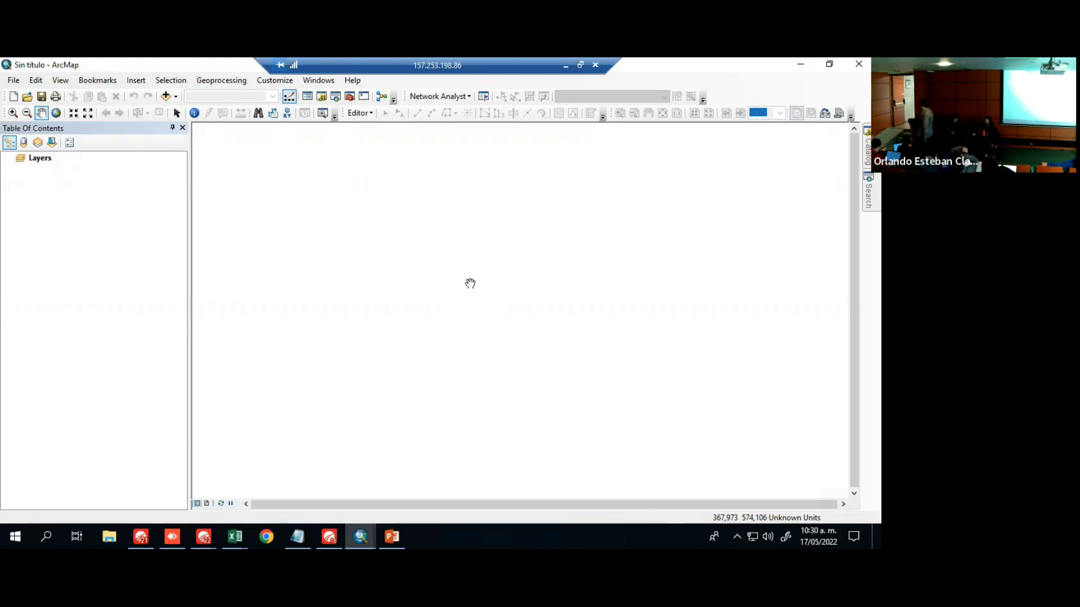
Add the DEM_BogotaDC.tif raster from the Clase Raster folder to the map
{"action": "left_click", "coordinate": [175, 97]}
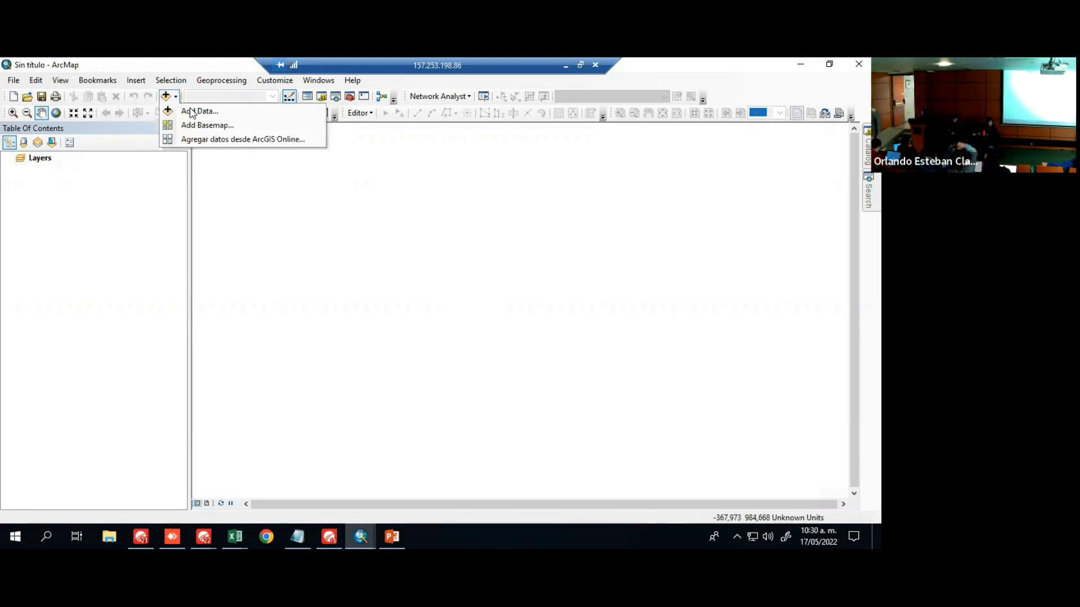
{"action": "left_click", "coordinate": [188, 108]}
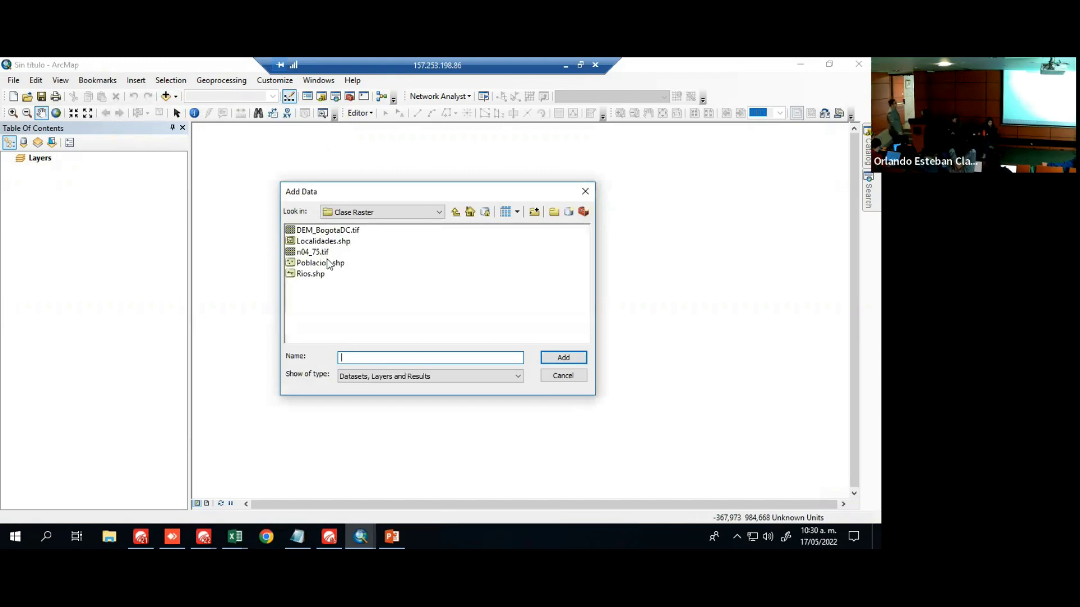
{"action": "left_click", "coordinate": [332, 231]}
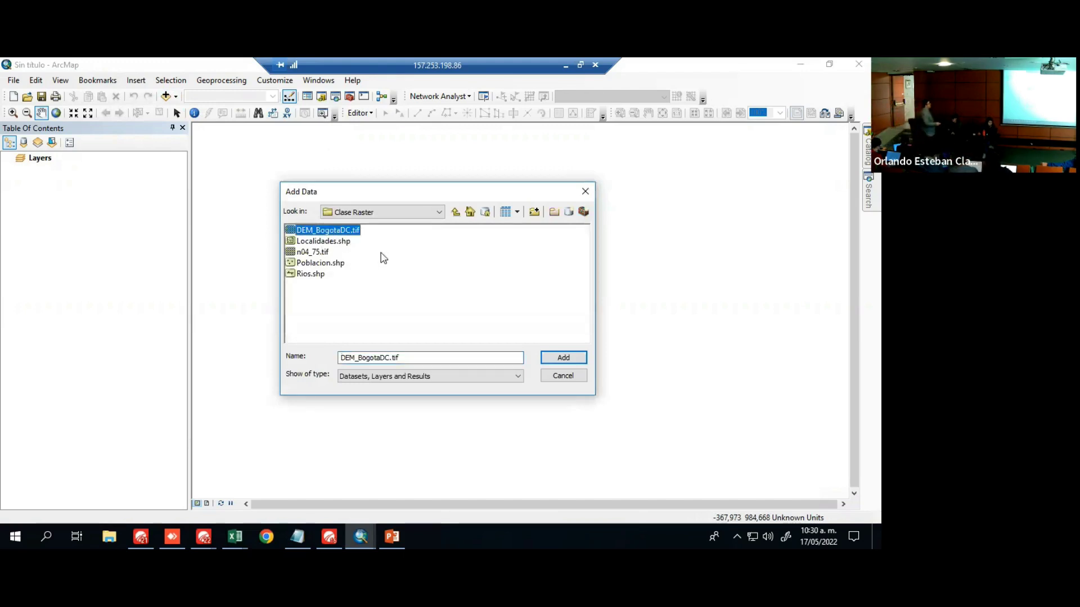
{"action": "left_click", "coordinate": [565, 358]}
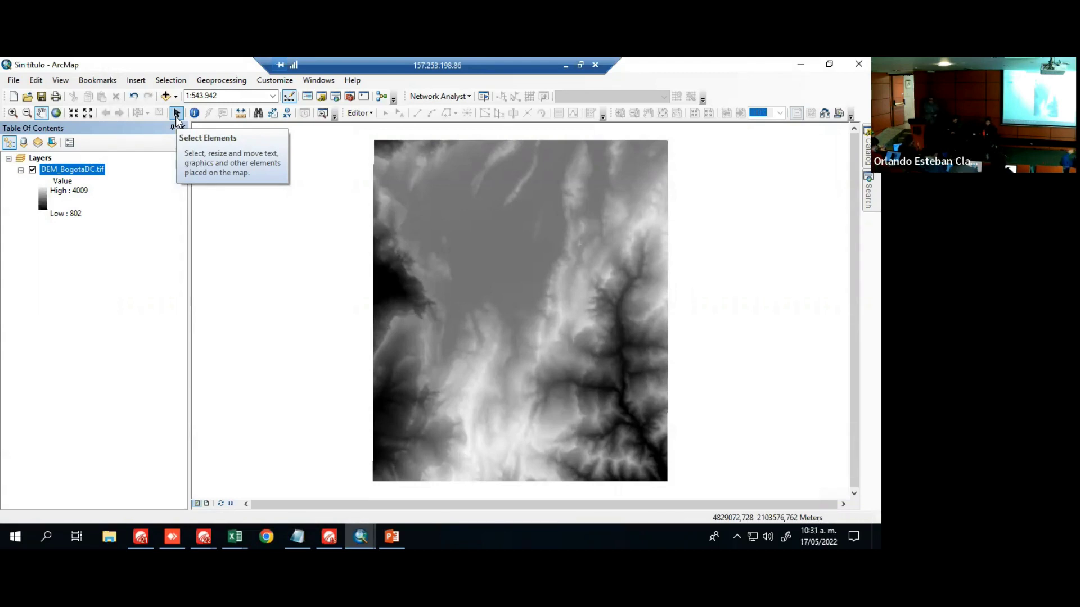
{"action": "key", "text": "Up"}
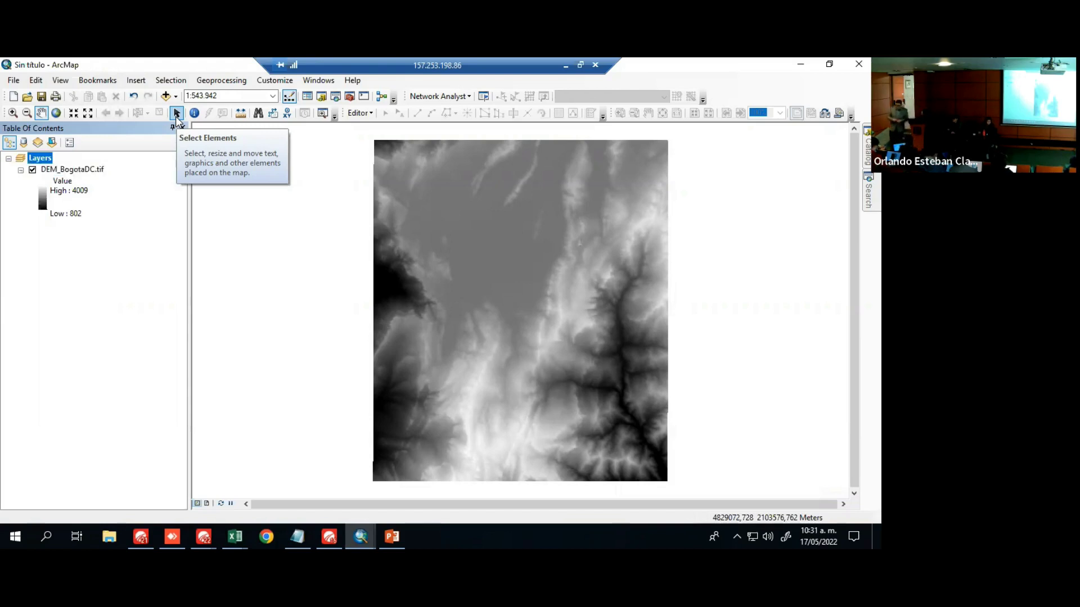
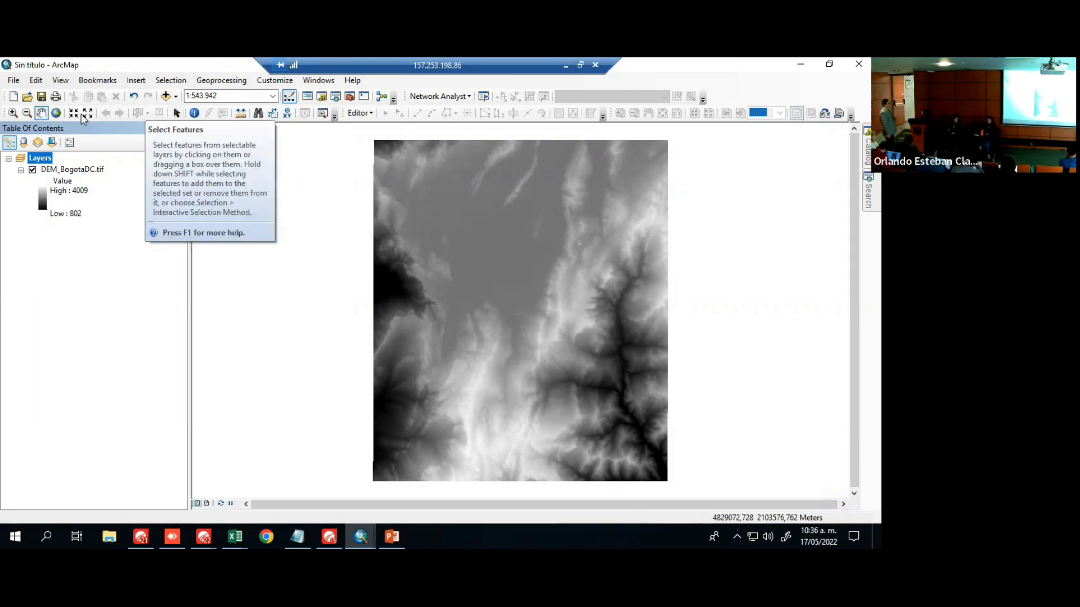
Examine the cell size, pixel depth and extent in the source properties of DEM_BogotaDC.tif, and close them
{"action": "left_click", "coordinate": [66, 171]}
{"action": "right_click", "coordinate": [65, 171]}
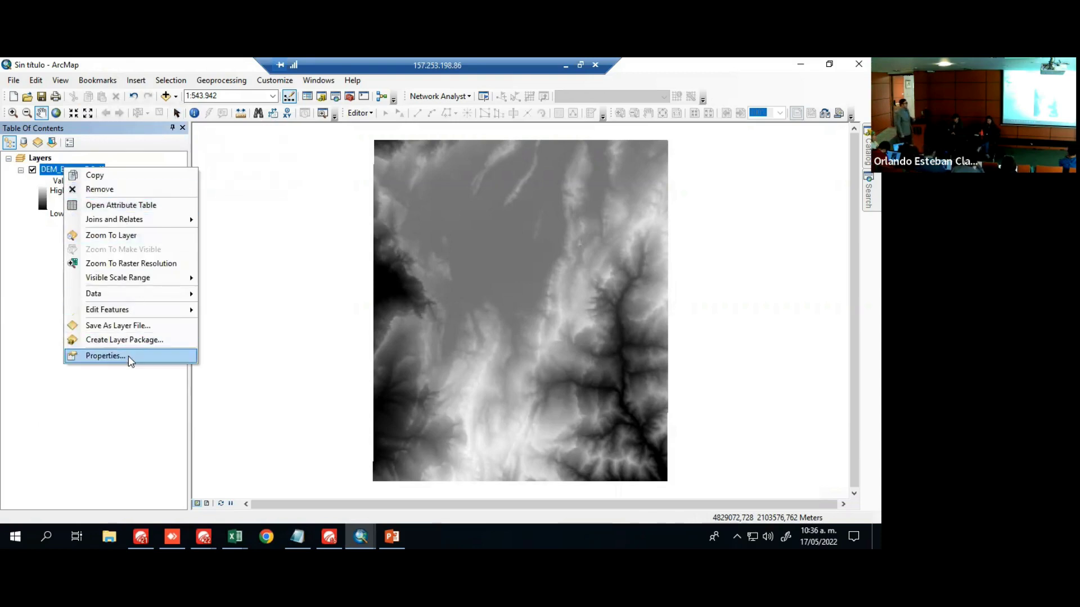
{"action": "left_click", "coordinate": [118, 354]}
{"action": "scroll", "coordinate": [329, 250], "scroll_direction": "down", "scroll_amount": 5}
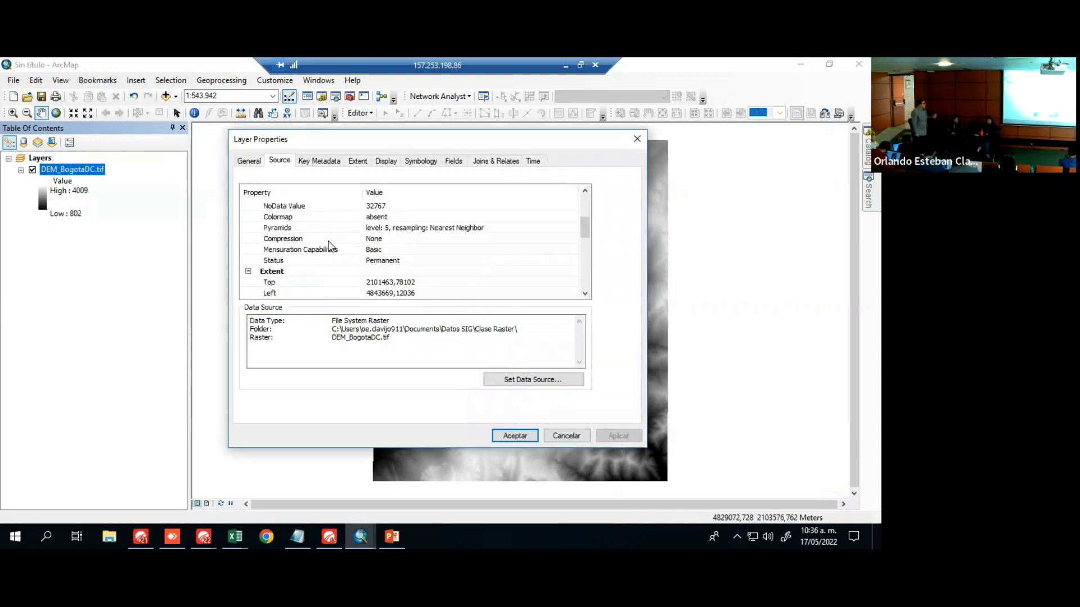
{"action": "scroll", "coordinate": [331, 243], "scroll_direction": "down", "scroll_amount": 1}
{"action": "scroll", "coordinate": [330, 243], "scroll_direction": "up", "scroll_amount": 7}
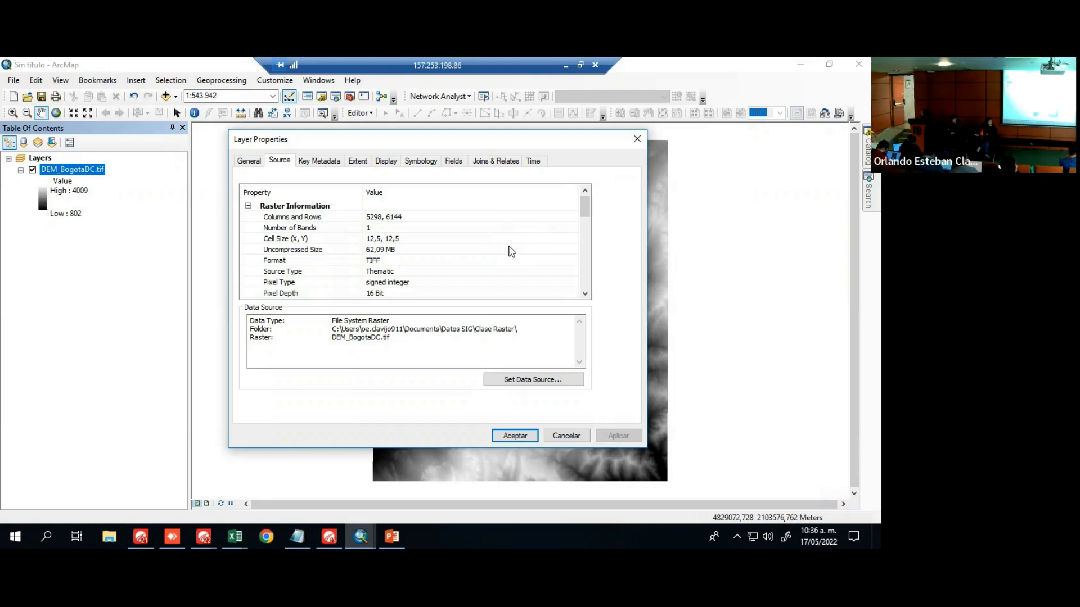
{"action": "left_click", "coordinate": [521, 436]}
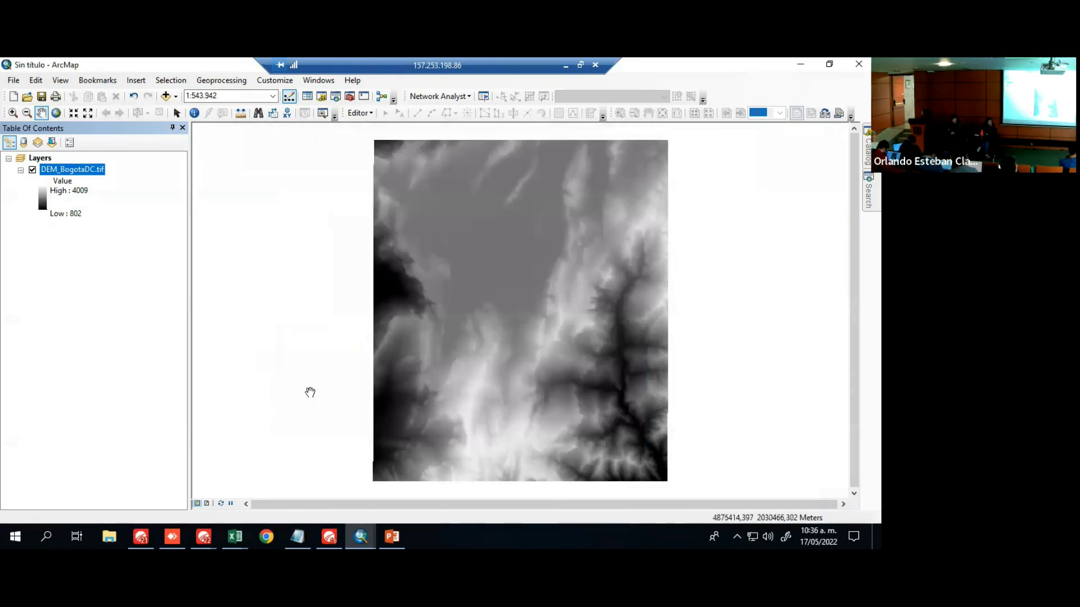
{"action": "left_click", "coordinate": [126, 308]}
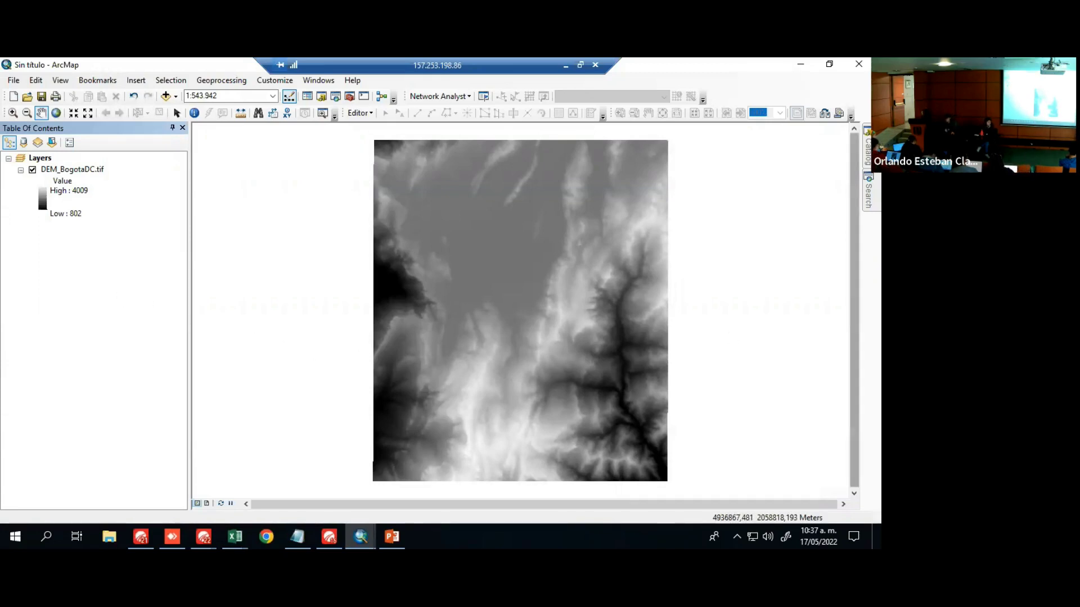
Search the geoprocessing tools for "contour", replacing the earlier search term
{"action": "left_click", "coordinate": [869, 194]}
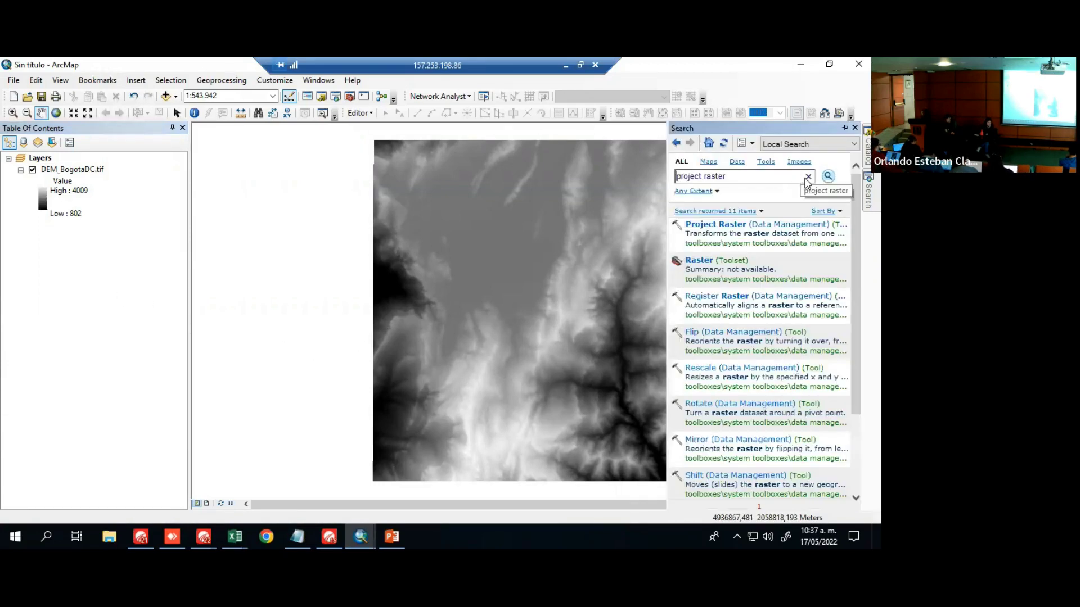
{"action": "left_click", "coordinate": [792, 176]}
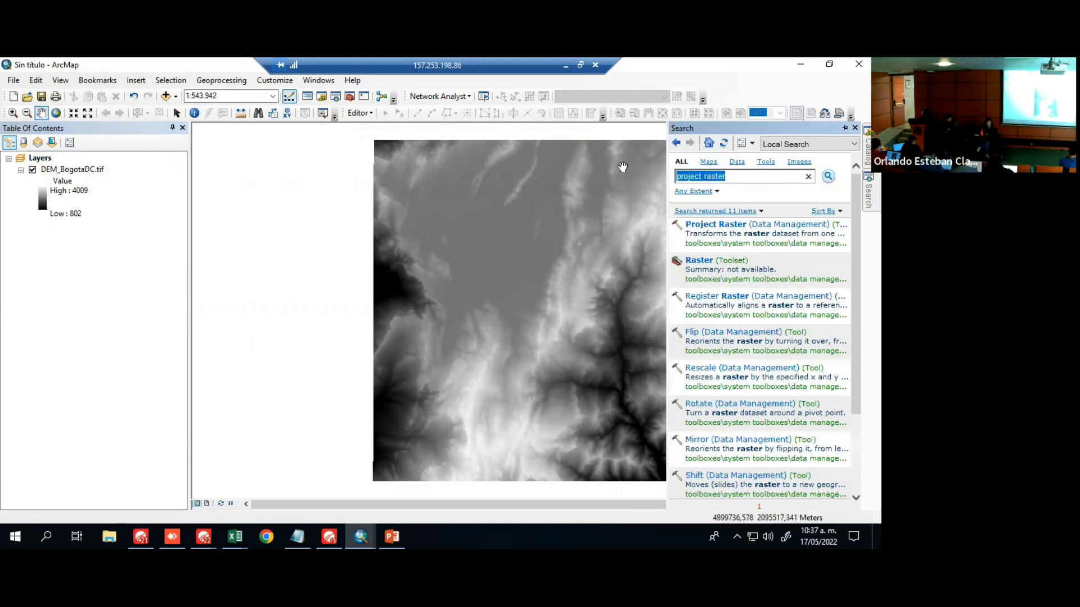
{"action": "type", "text": "con"}
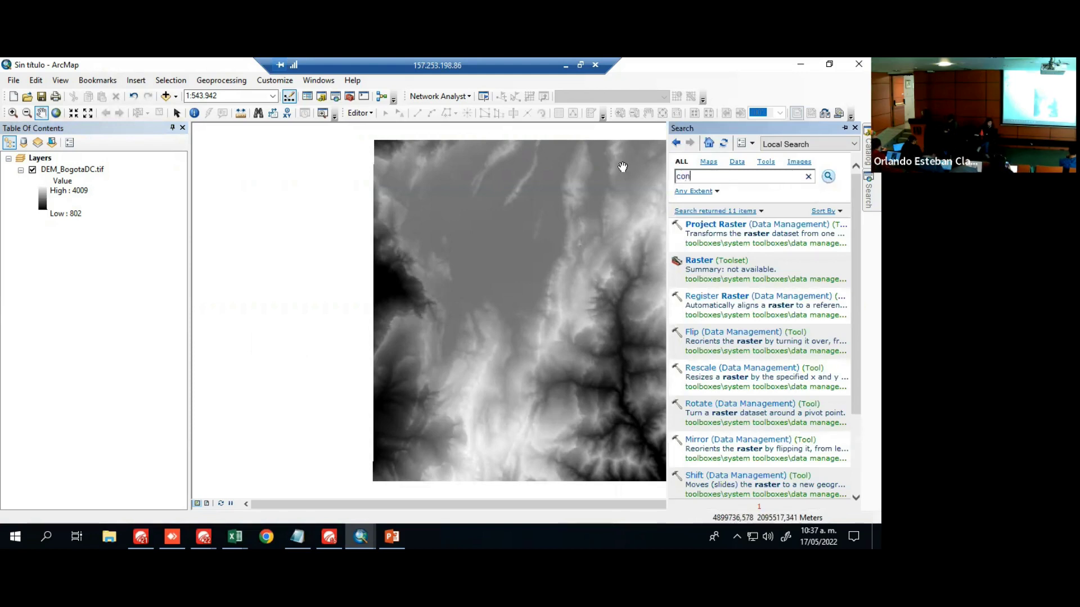
{"action": "type", "text": "tour"}
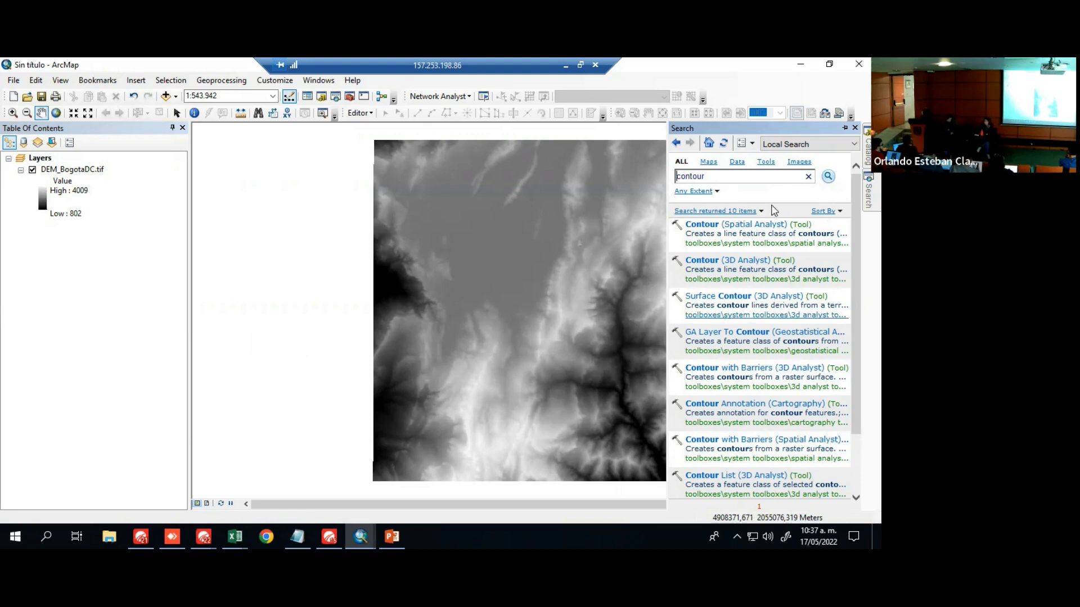
Check in the extensions list that Spatial Analyst is enabled, and close the list
{"action": "left_click", "coordinate": [293, 83]}
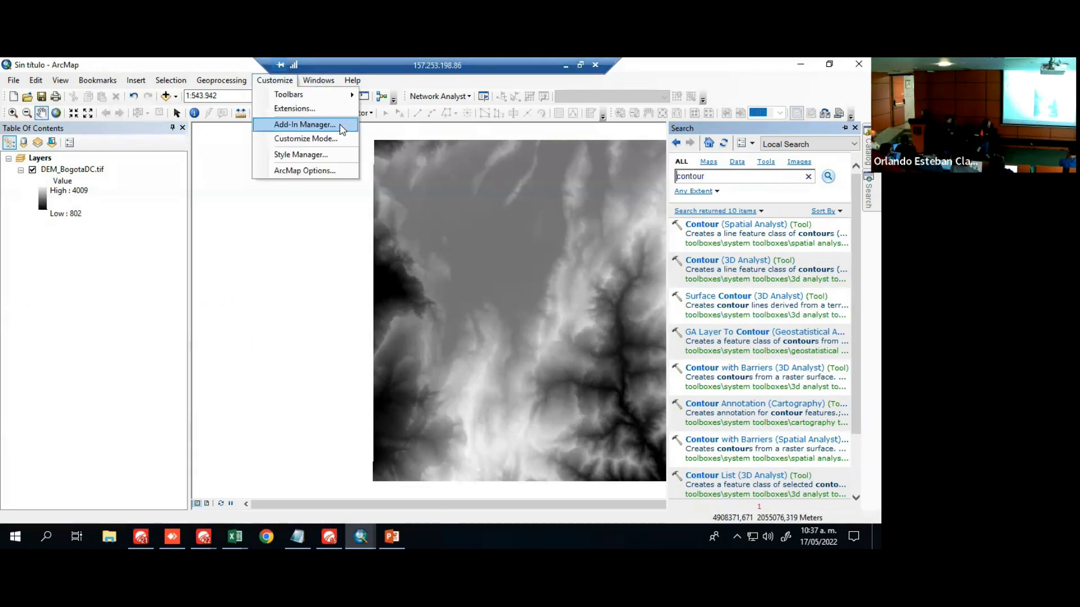
{"action": "left_click", "coordinate": [336, 111]}
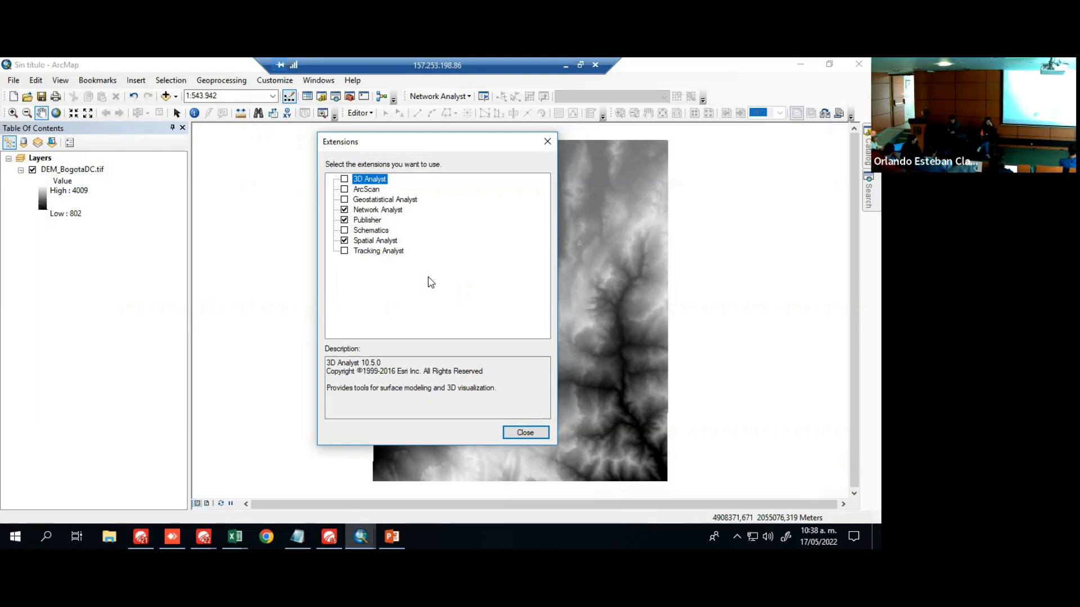
{"action": "left_click", "coordinate": [547, 433]}
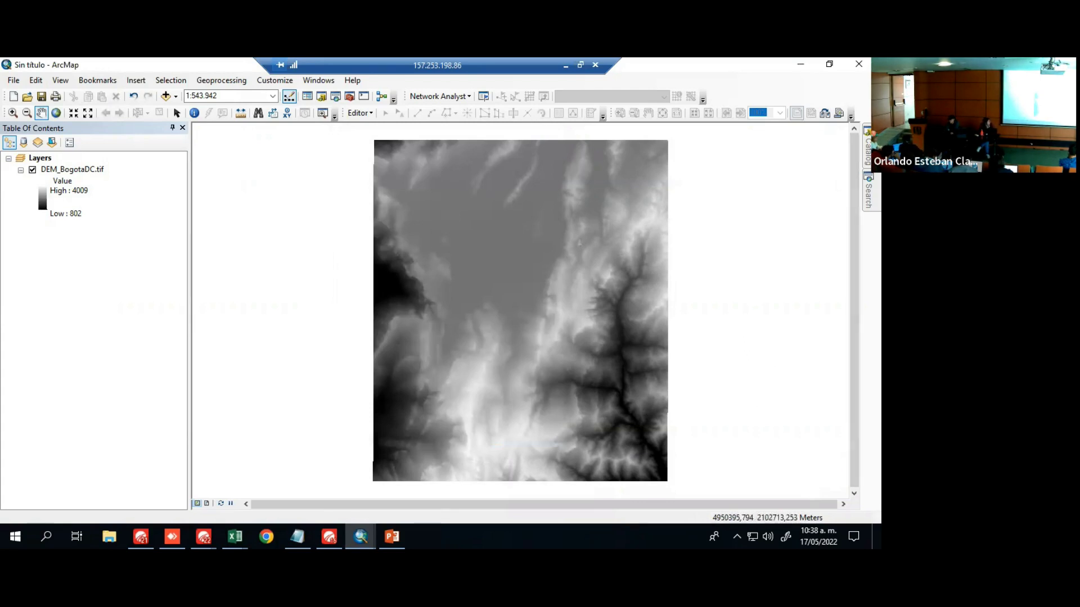
Open the Spatial Analyst Contour tool from the search results and set DEM_BogotaDC.tif as its input raster
{"action": "left_click", "coordinate": [868, 194]}
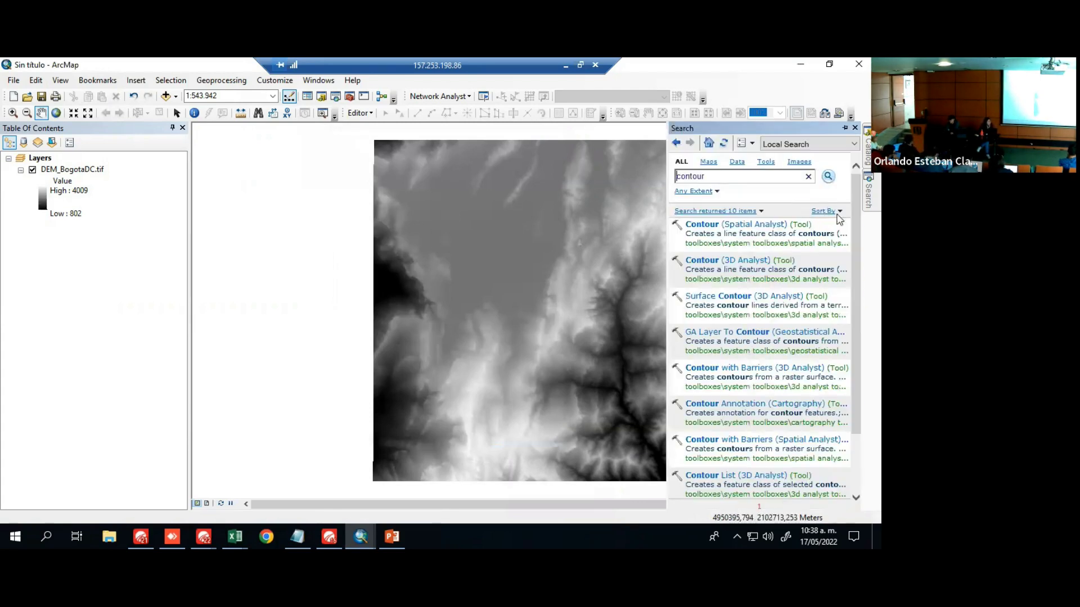
{"action": "left_click", "coordinate": [762, 225]}
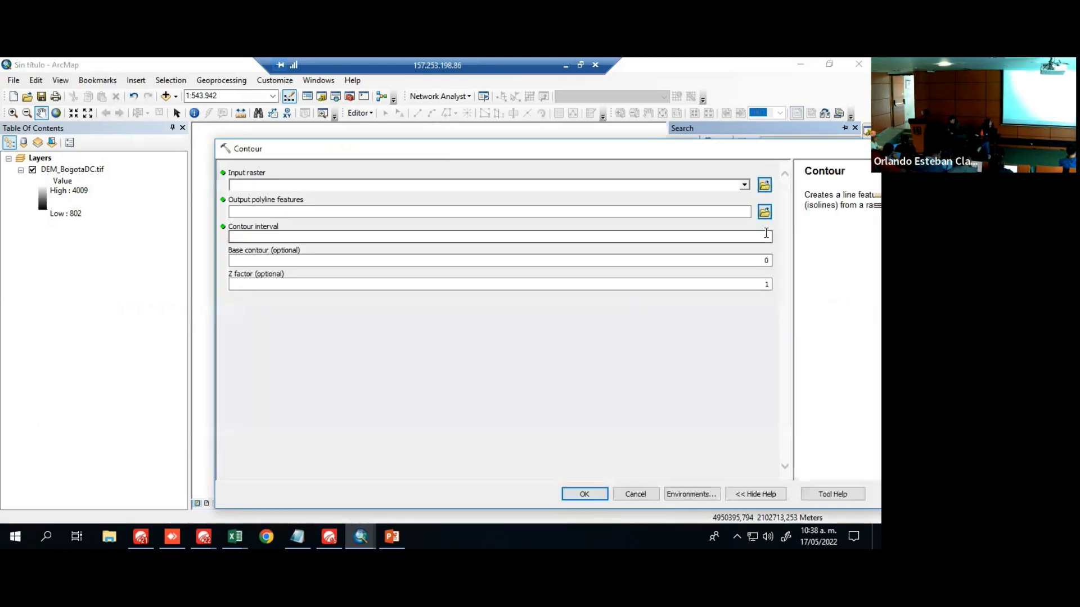
{"action": "left_click", "coordinate": [78, 169]}
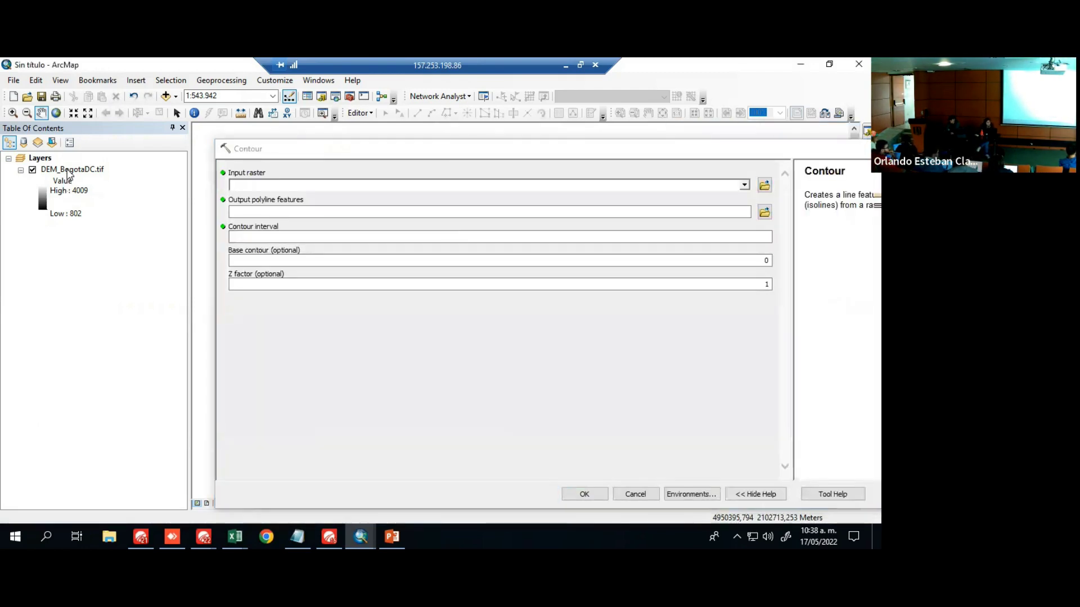
{"action": "left_click_drag", "start_coordinate": [77, 169], "coordinate": [314, 186]}
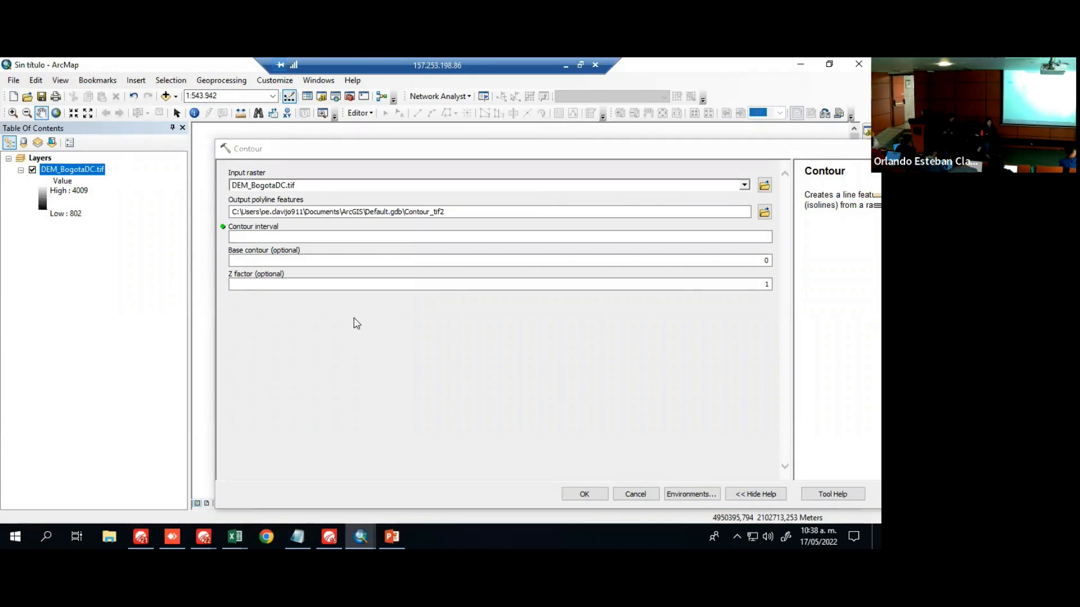
Generate contour lines from the DEM at an interval of 25, allowing the ActiveX interaction and keeping the default output, base contour and Z factor
{"action": "left_click", "coordinate": [416, 239]}
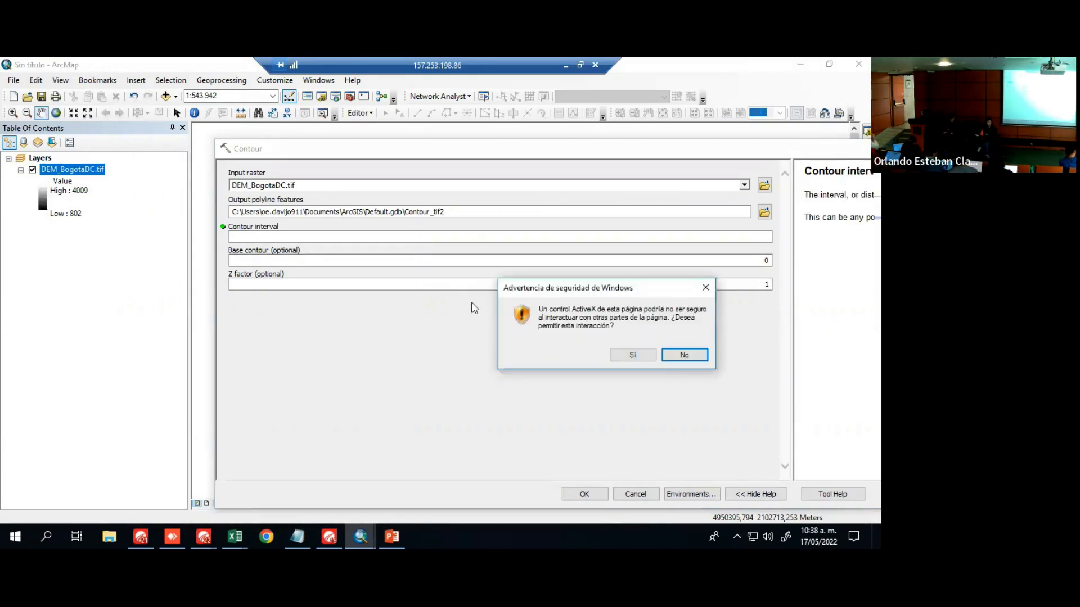
{"action": "left_click", "coordinate": [633, 355]}
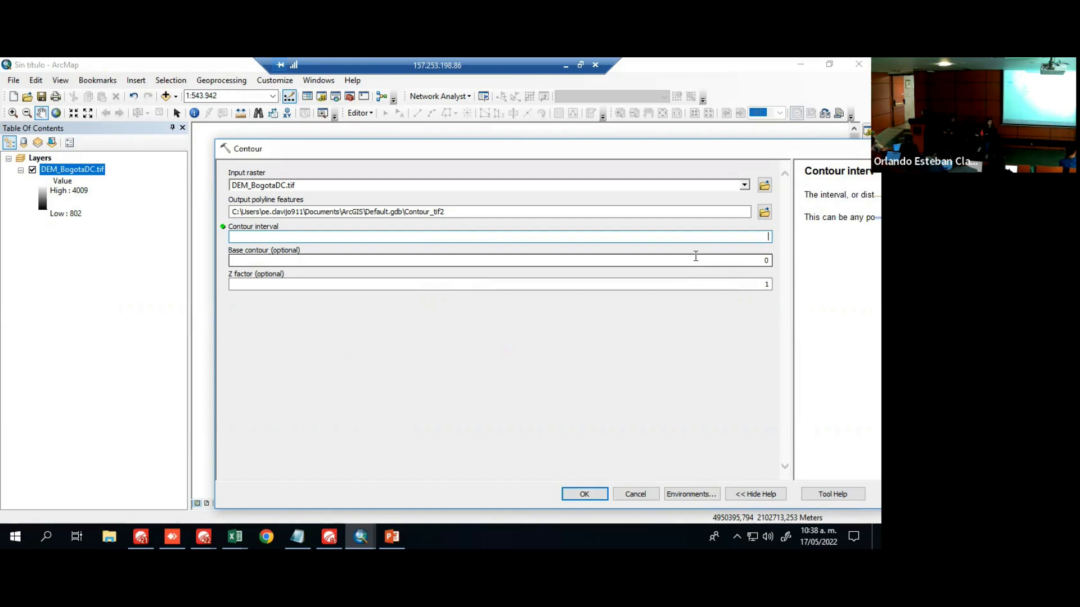
{"action": "type", "text": "25"}
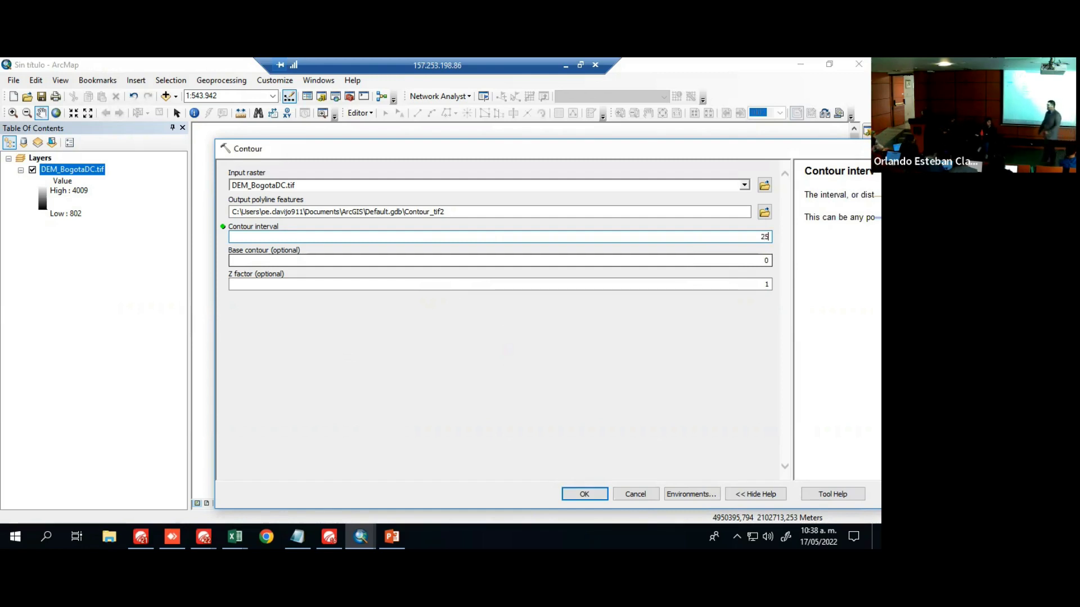
{"action": "left_click", "coordinate": [679, 347]}
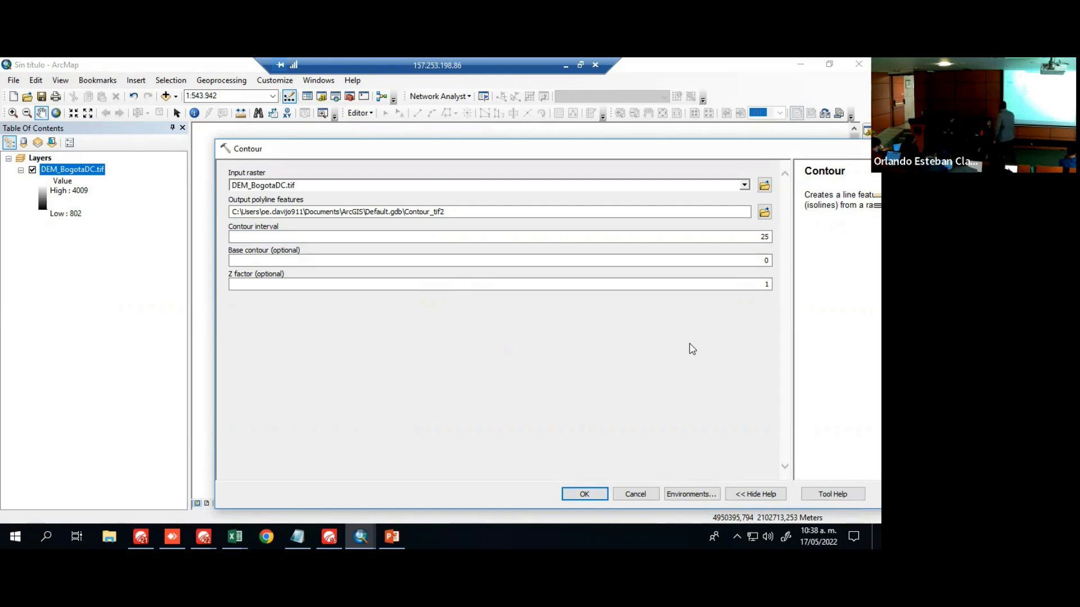
{"action": "left_click", "coordinate": [585, 495]}
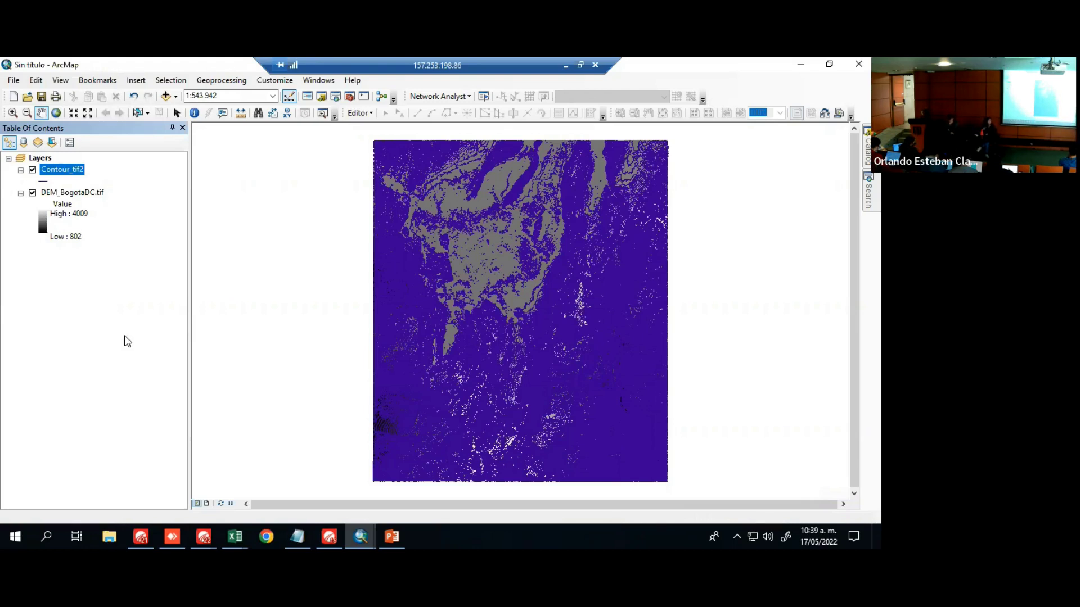
{"action": "left_click", "coordinate": [129, 342]}
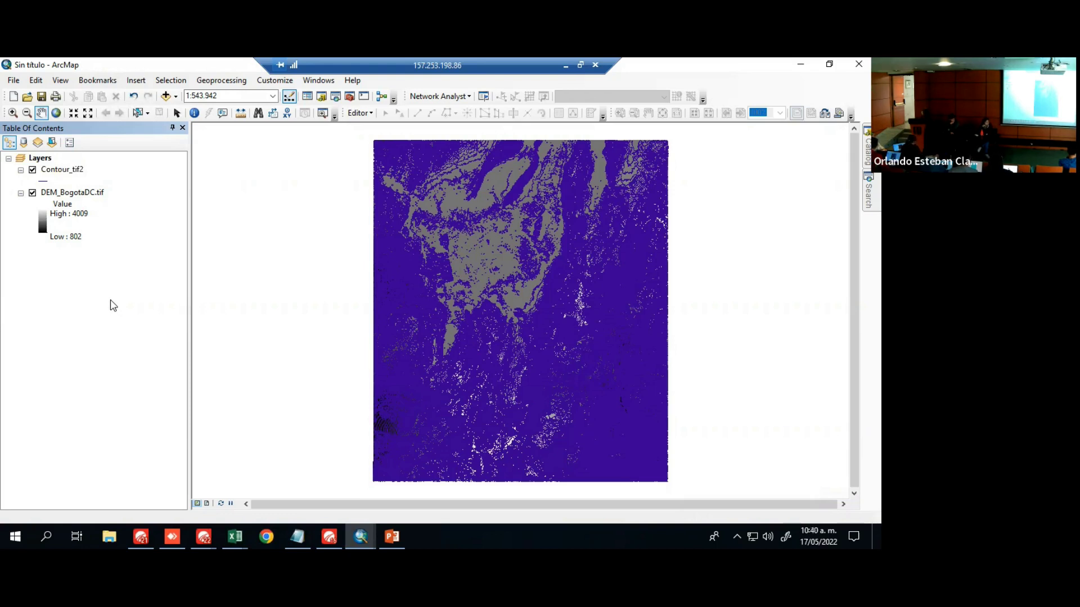
Switch to the PowerPoint class presentation, start the slide show from slide 2 and advance to the slide explaining how Slope works
{"action": "left_click", "coordinate": [392, 537]}
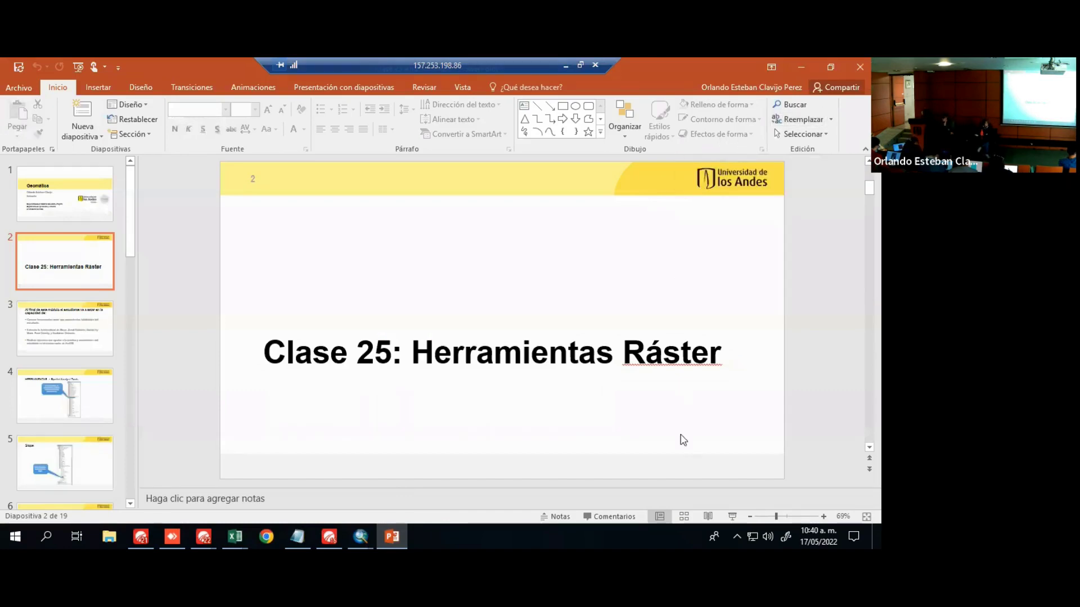
{"action": "left_click", "coordinate": [732, 516]}
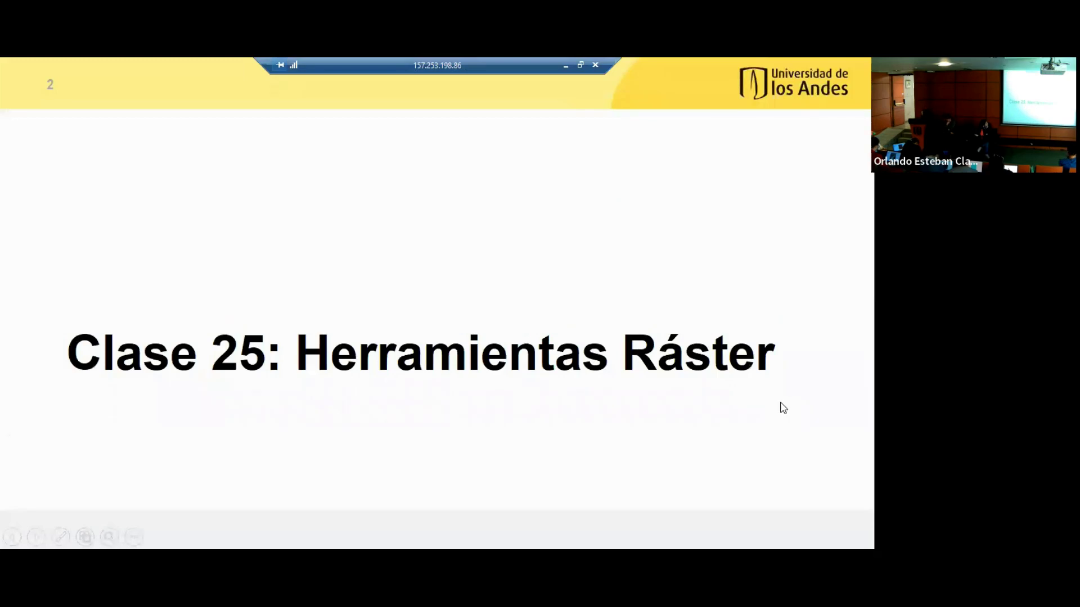
{"action": "key", "text": "Right"}
{"action": "key", "text": "Right"}
{"action": "key", "text": "Right"}
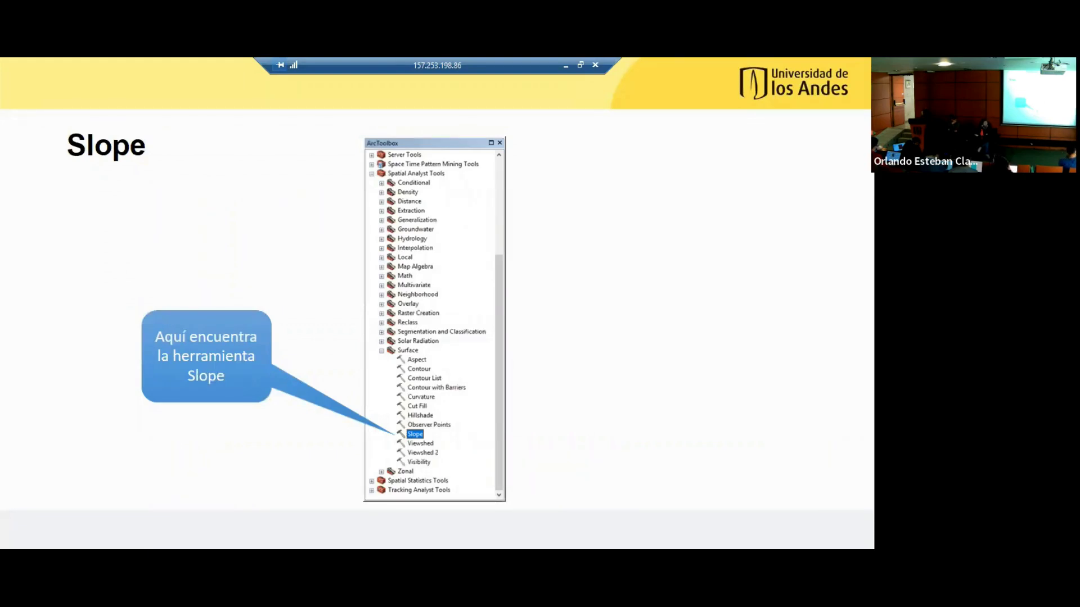
{"action": "key", "text": "Right"}
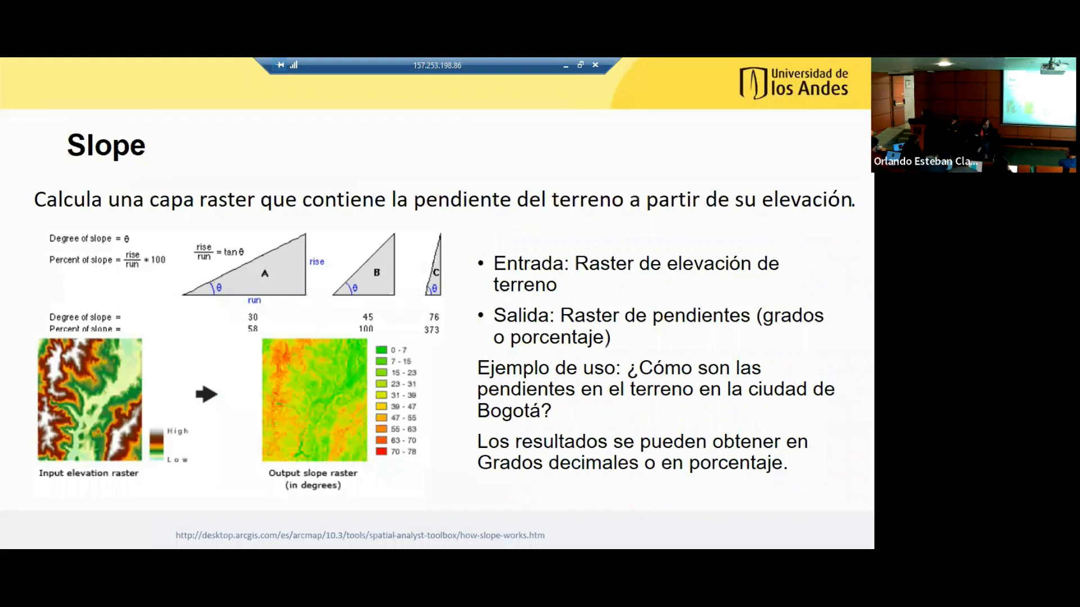
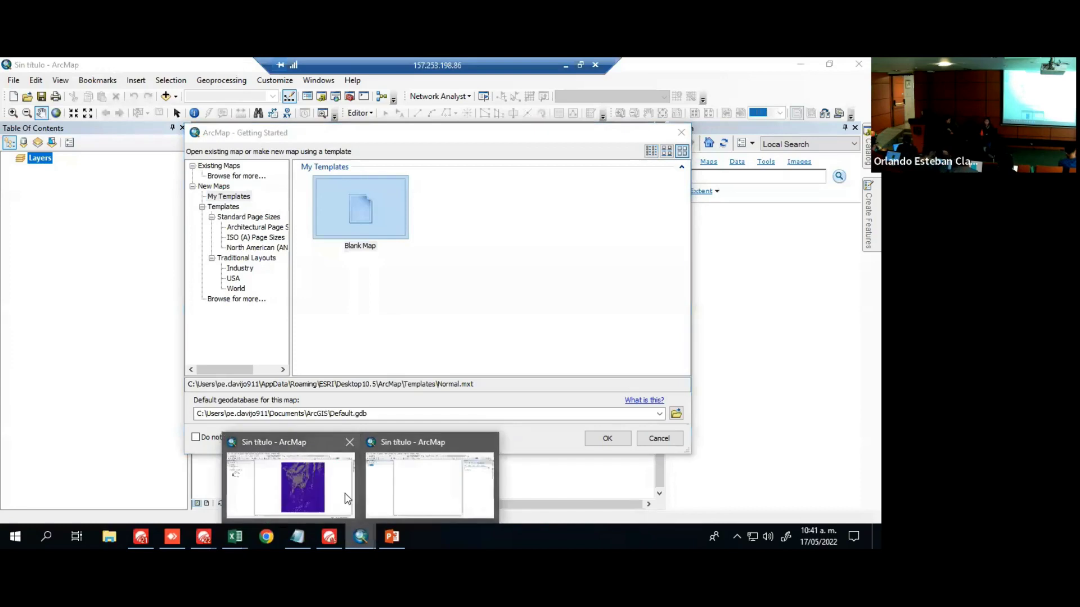
Return to the ArcMap window with the contours and open the Slope tool from the Spatial Analyst Surface toolset in ArcToolbox
{"action": "left_click", "coordinate": [346, 495]}
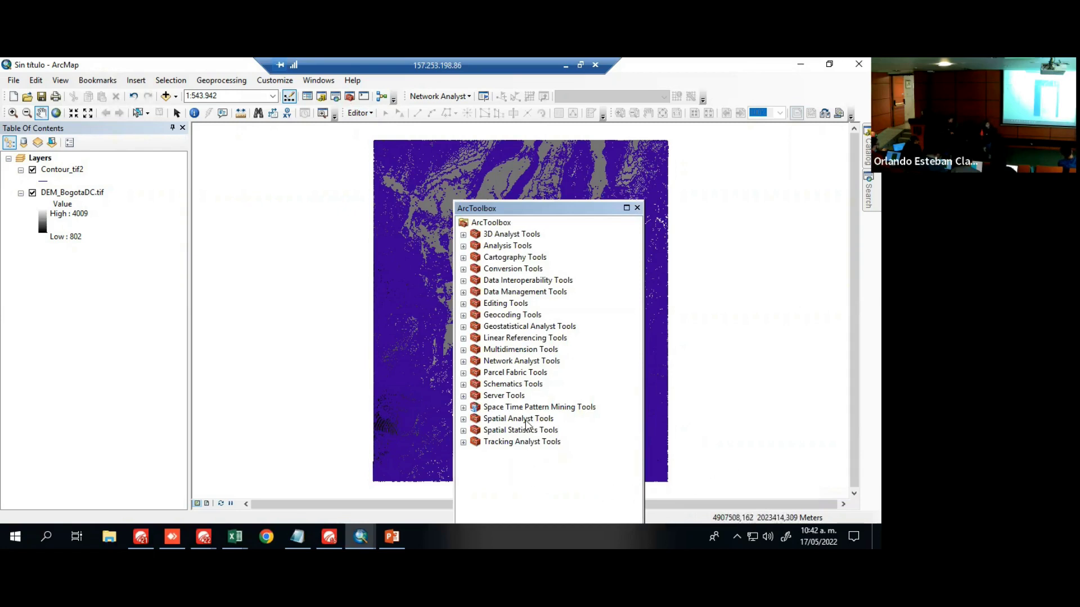
{"action": "left_click", "coordinate": [463, 421]}
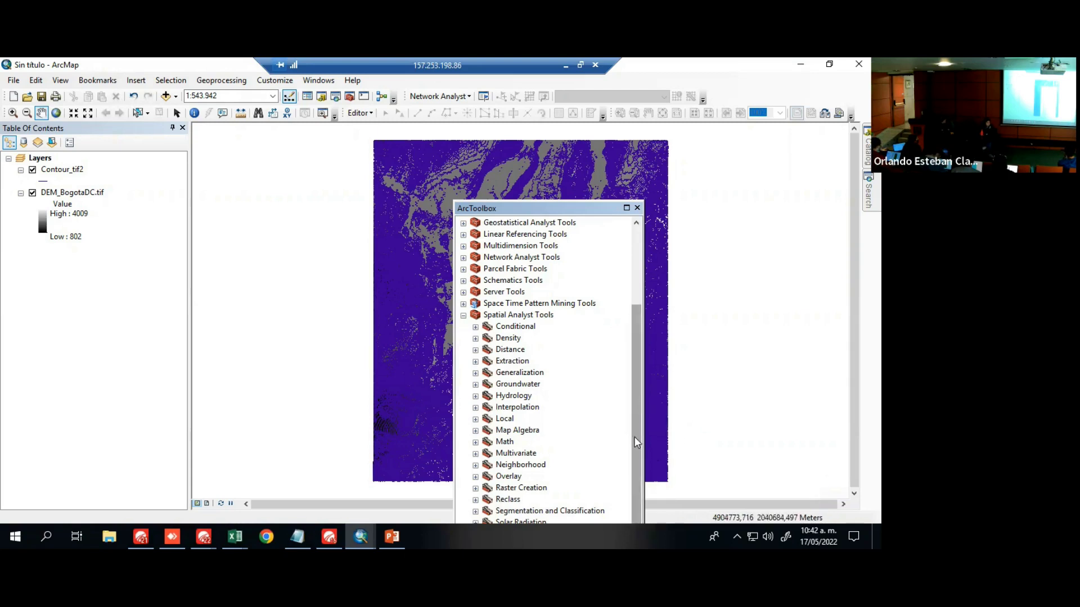
{"action": "left_click_drag", "start_coordinate": [612, 214], "coordinate": [681, 164]}
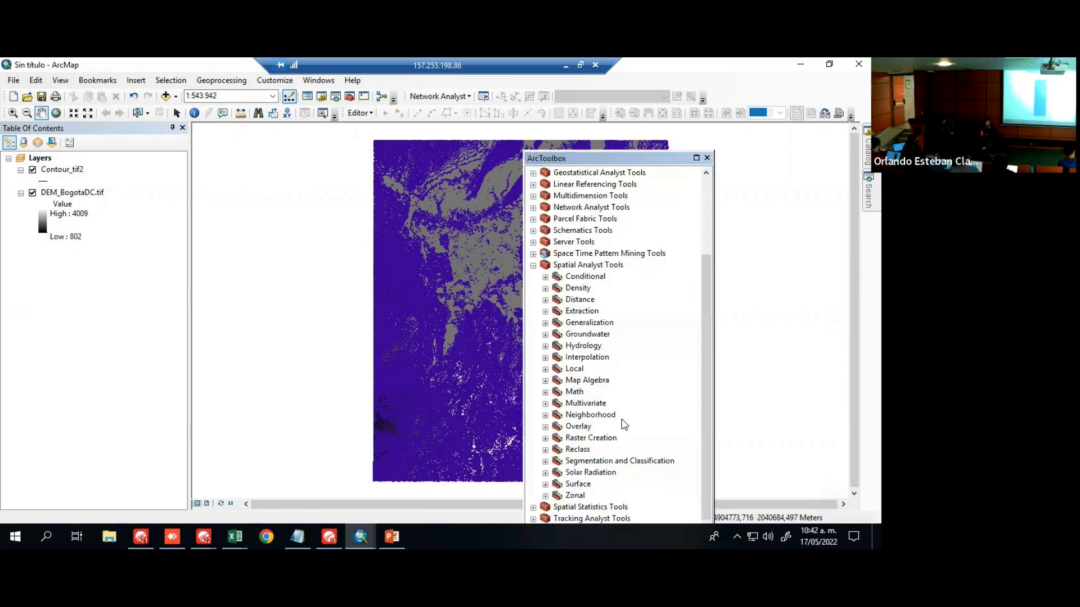
{"action": "left_click", "coordinate": [545, 485]}
{"action": "scroll", "coordinate": [651, 431], "scroll_direction": "down", "scroll_amount": 1}
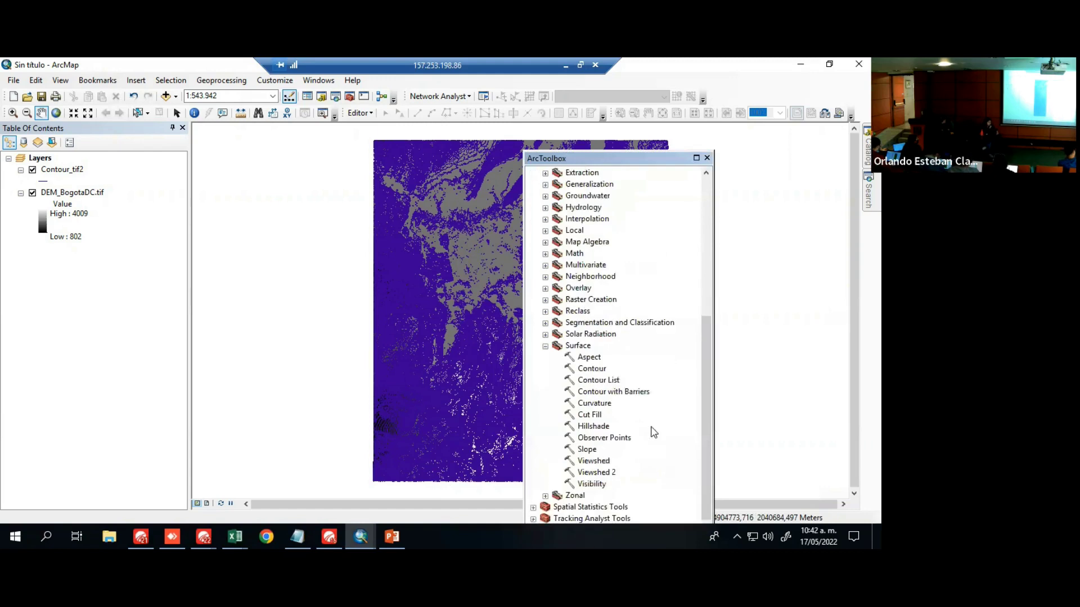
{"action": "left_click", "coordinate": [588, 451]}
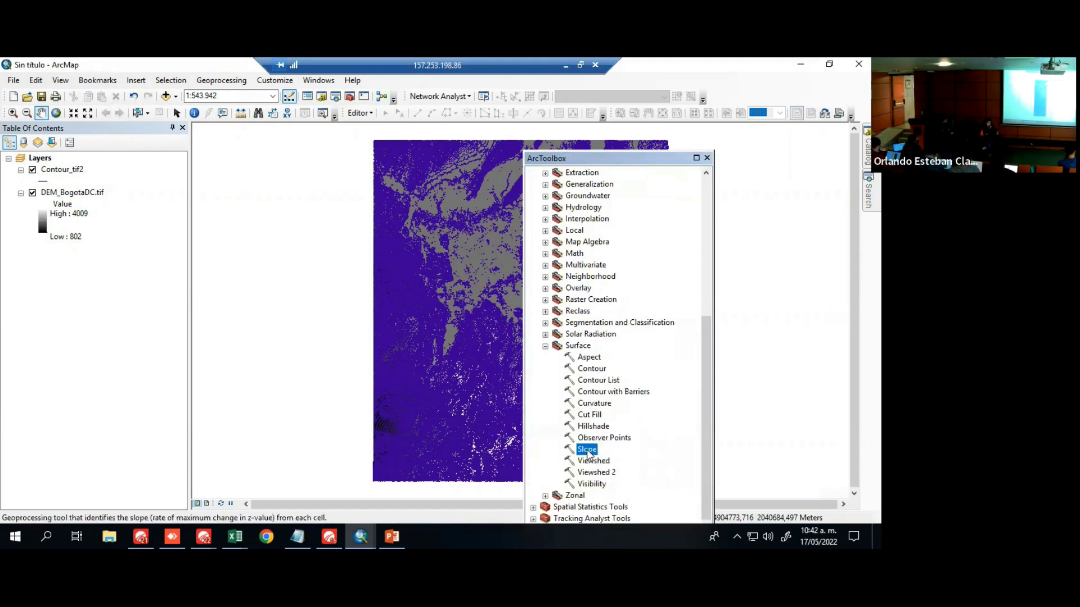
{"action": "double_click", "coordinate": [588, 451]}
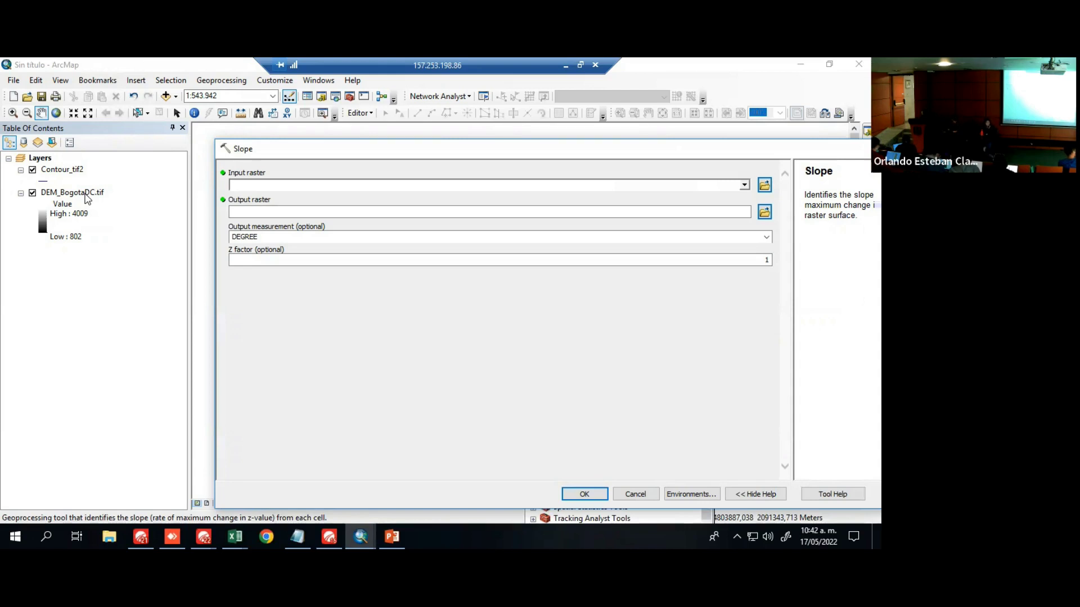
Generate the slope raster from DEM_BogotaDC.tif in DEGREE with default output and Z factor, allowing the ActiveX interaction, and close ArcToolbox
{"action": "left_click_drag", "start_coordinate": [71, 193], "coordinate": [374, 186]}
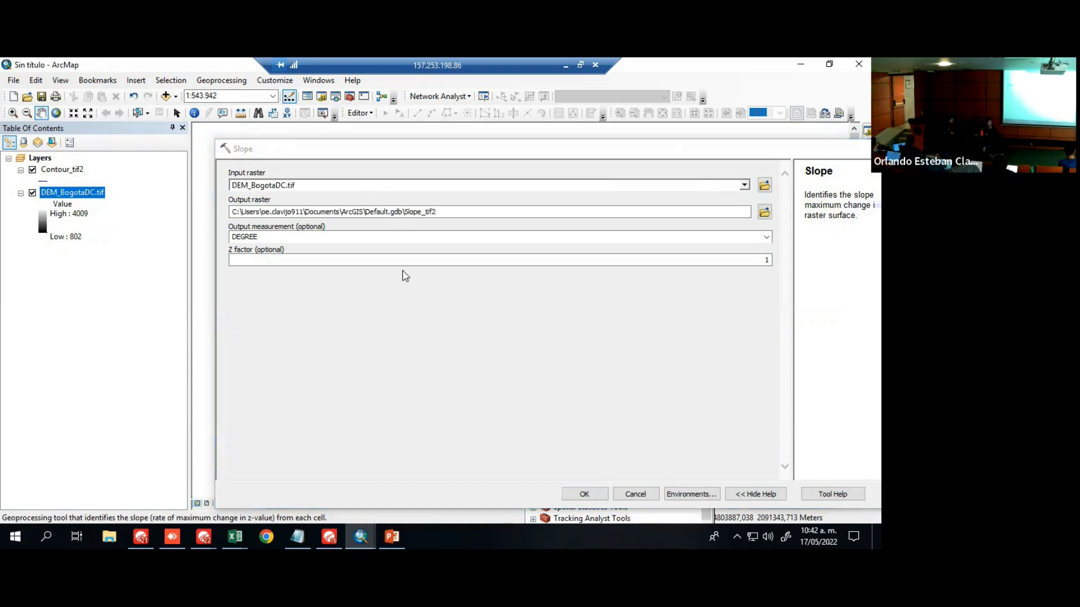
{"action": "left_click", "coordinate": [768, 241]}
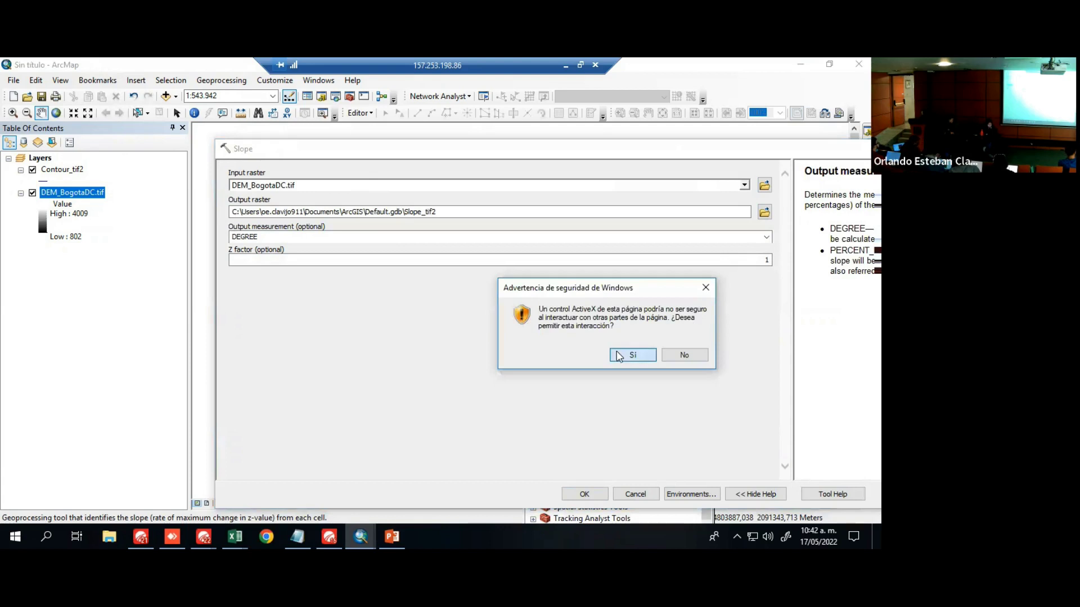
{"action": "left_click", "coordinate": [632, 354]}
{"action": "left_click", "coordinate": [766, 237]}
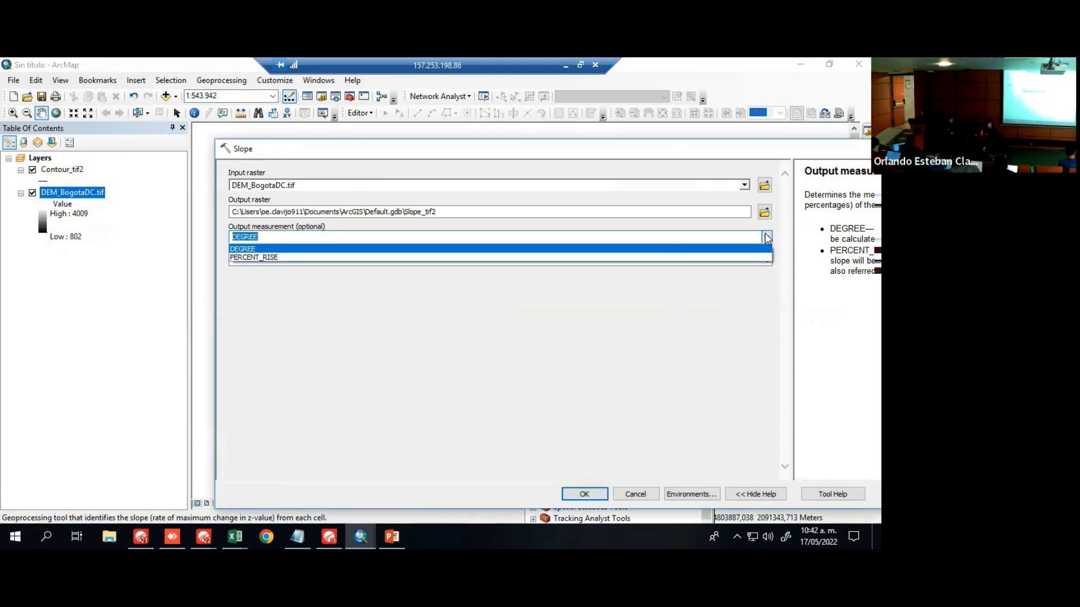
{"action": "left_click", "coordinate": [242, 250]}
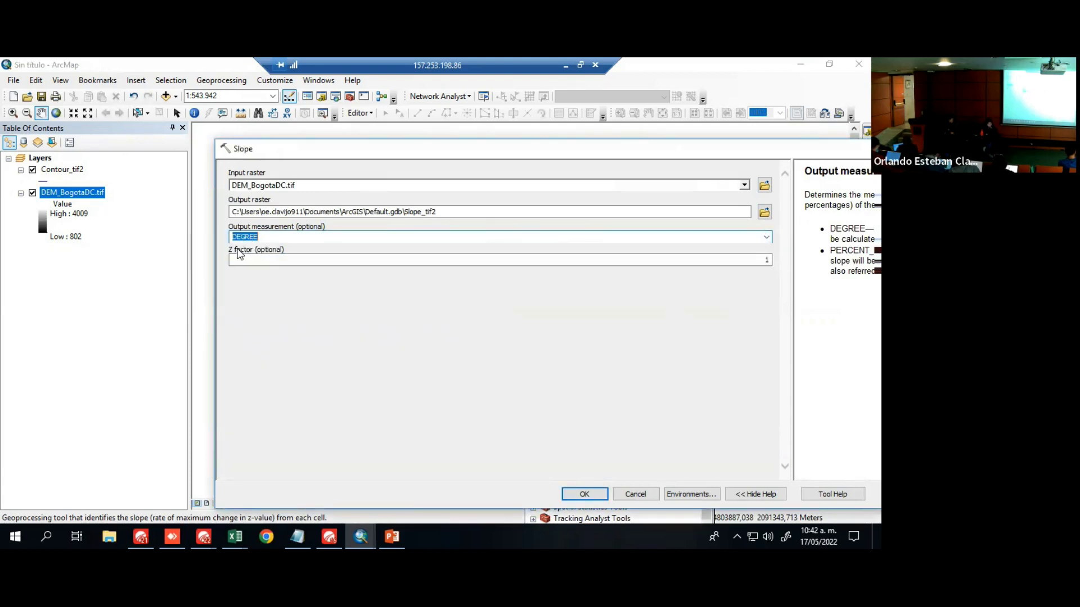
{"action": "left_click", "coordinate": [510, 383]}
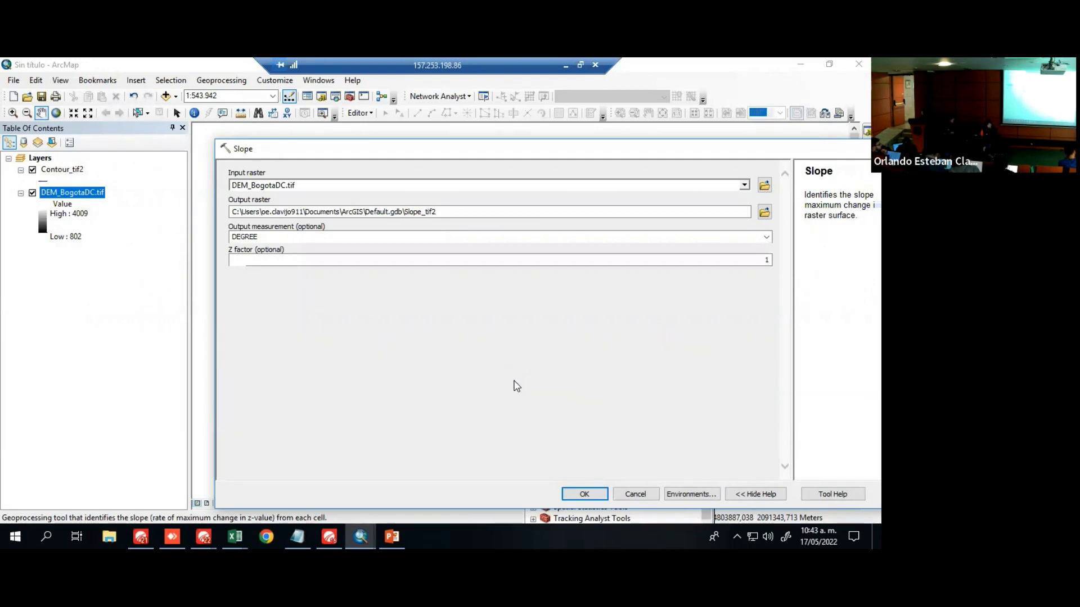
{"action": "left_click", "coordinate": [585, 494]}
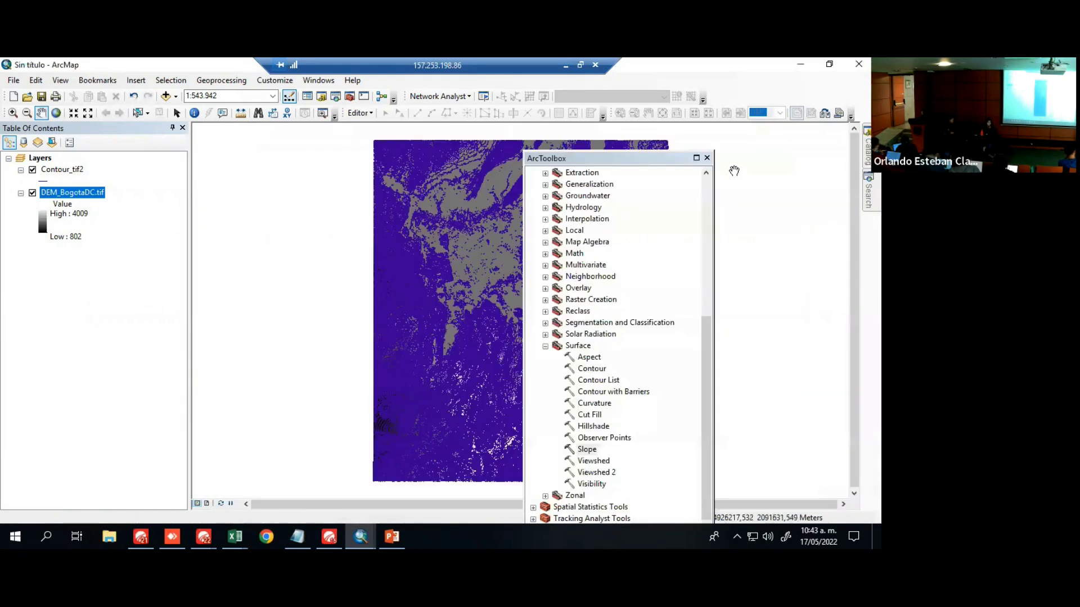
{"action": "left_click", "coordinate": [707, 158]}
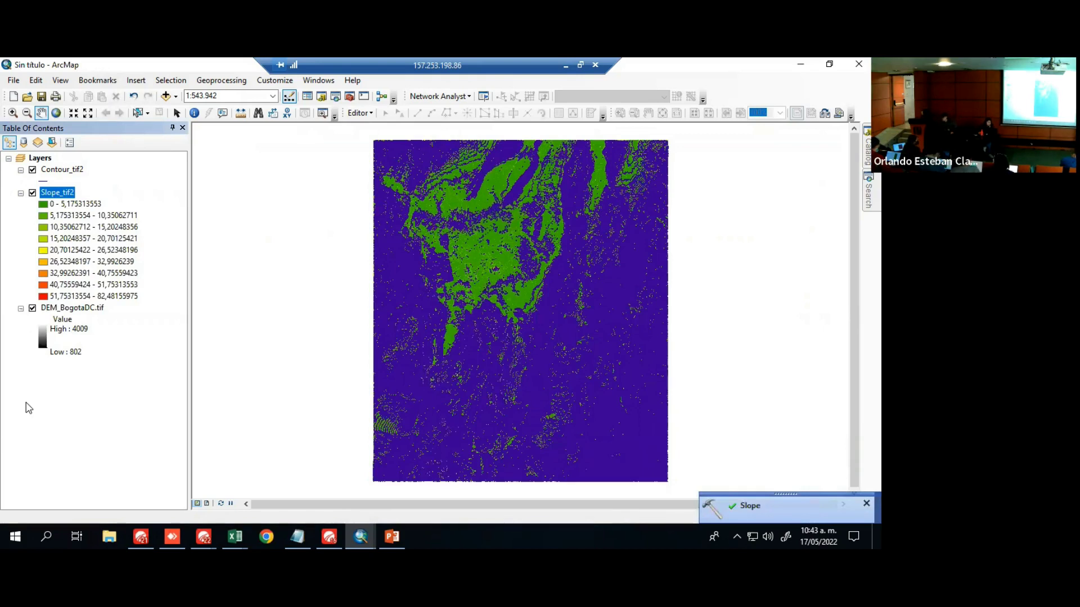
Hide the DEM_BogotaDC.tif and contour layers so only the slope raster is drawn on the map
{"action": "left_click", "coordinate": [32, 308]}
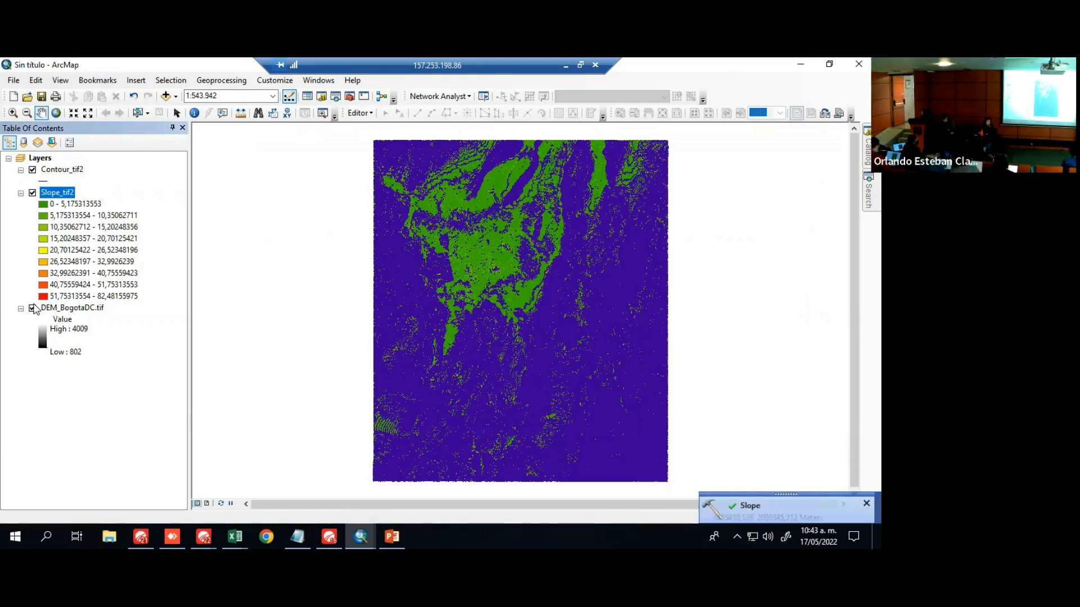
{"action": "left_click", "coordinate": [32, 169]}
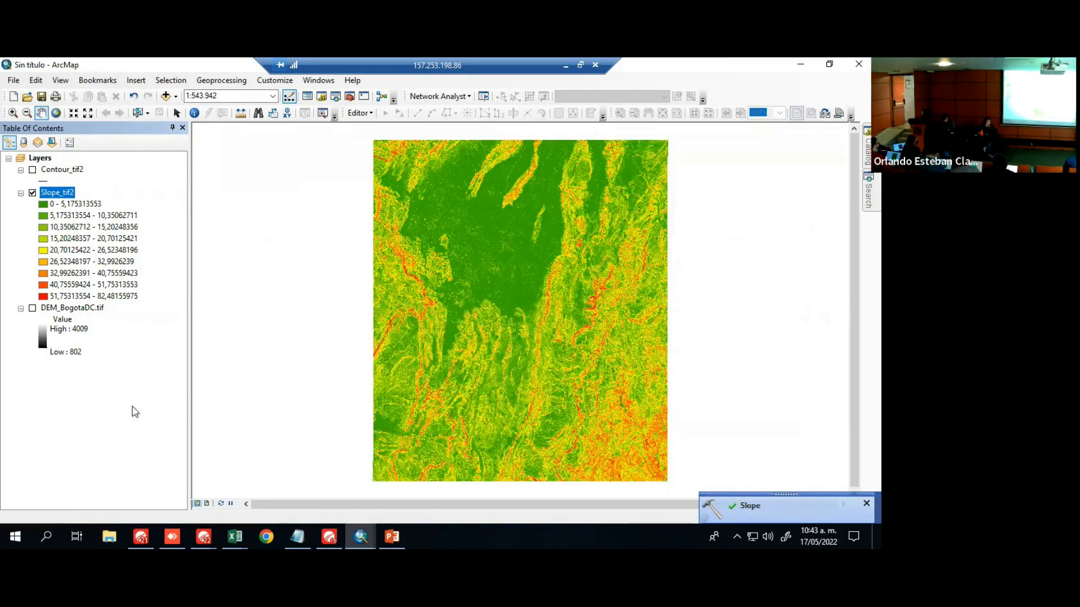
{"action": "left_click", "coordinate": [117, 438]}
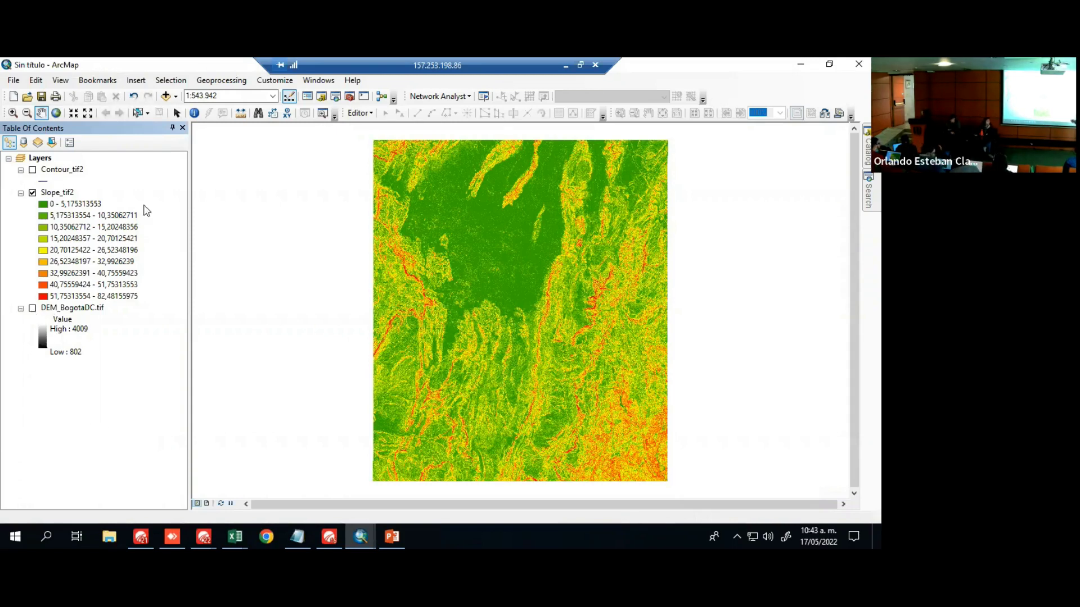
Add the Localidades.shp layer from the Clase Raster folder to the map
{"action": "left_click", "coordinate": [174, 98]}
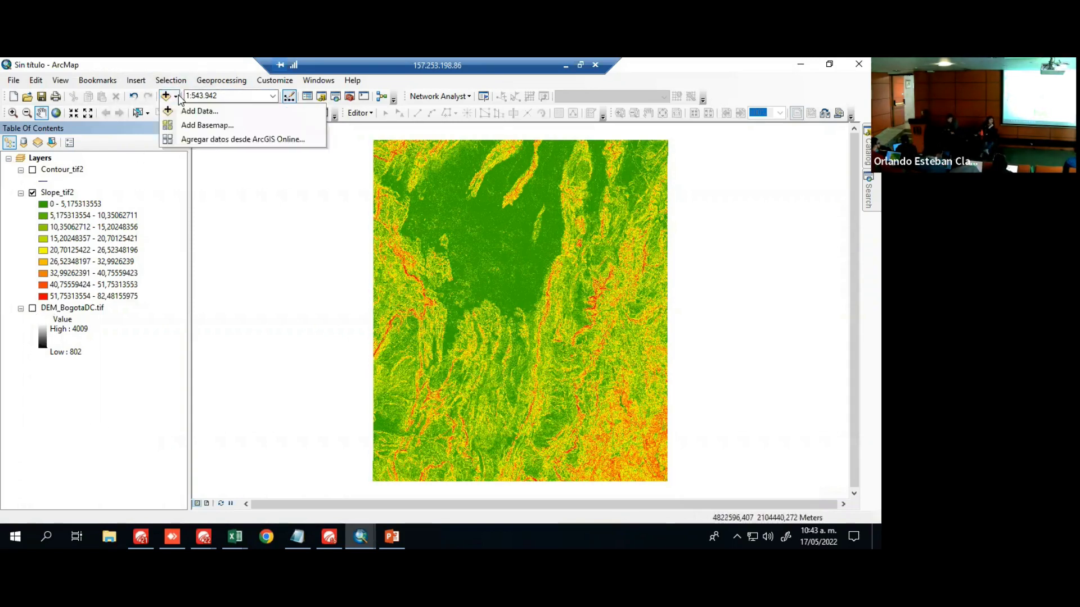
{"action": "left_click", "coordinate": [200, 109]}
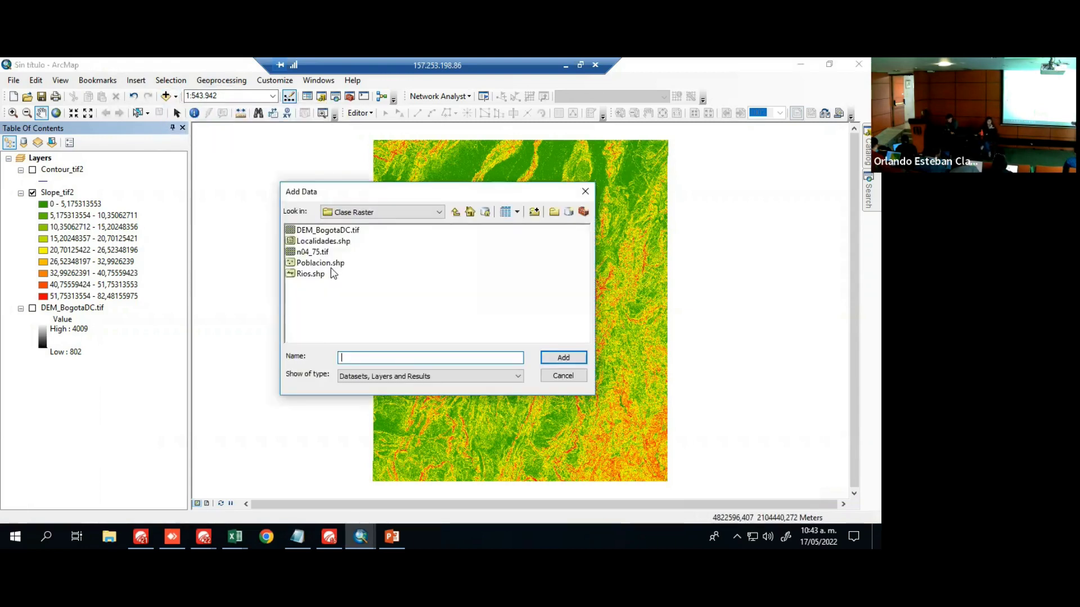
{"action": "left_click", "coordinate": [323, 241]}
{"action": "left_click", "coordinate": [575, 354]}
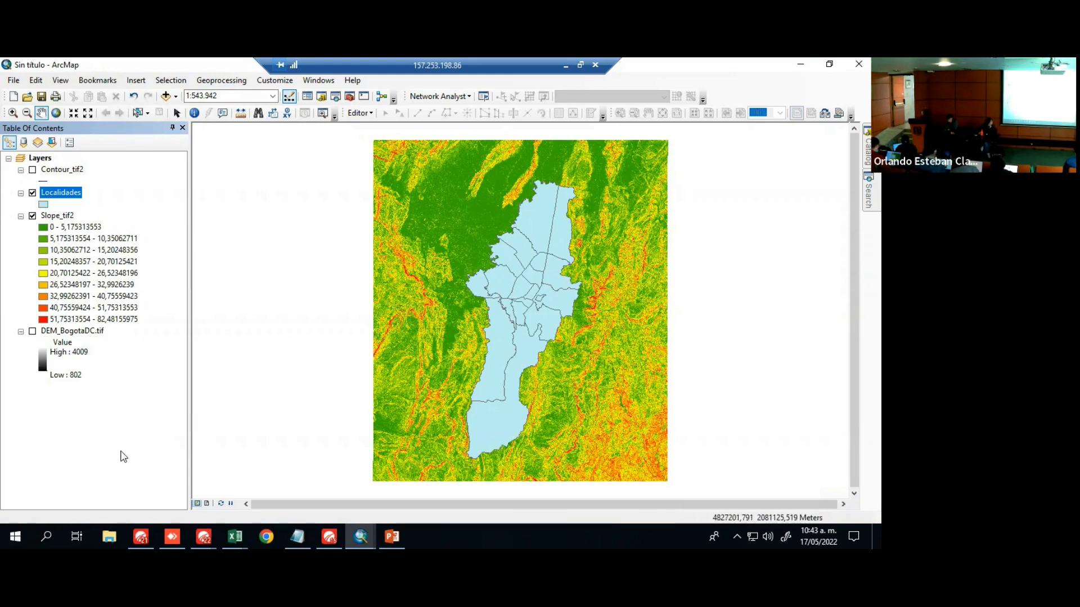
{"action": "left_click", "coordinate": [124, 456]}
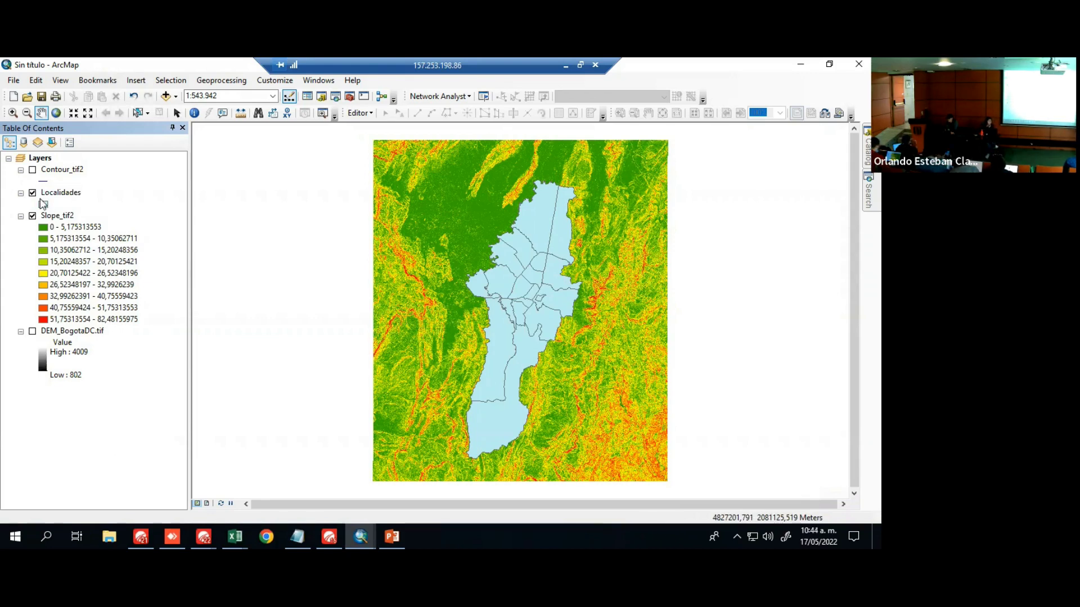
Turn the Localidades layer off and on again to compare it with the slope raster beneath
{"action": "left_click", "coordinate": [33, 194]}
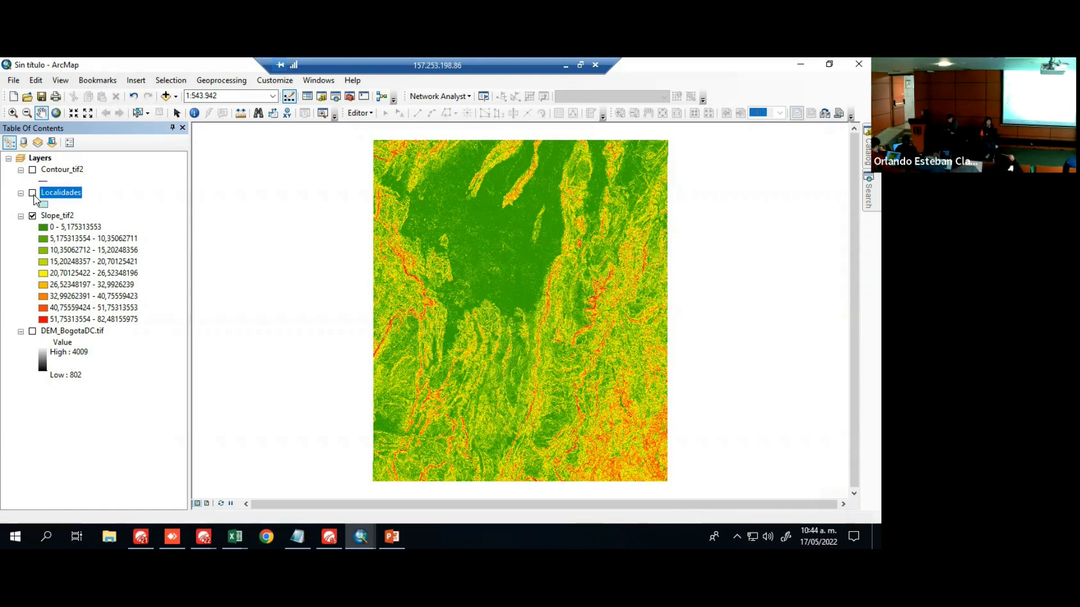
{"action": "left_click", "coordinate": [34, 194]}
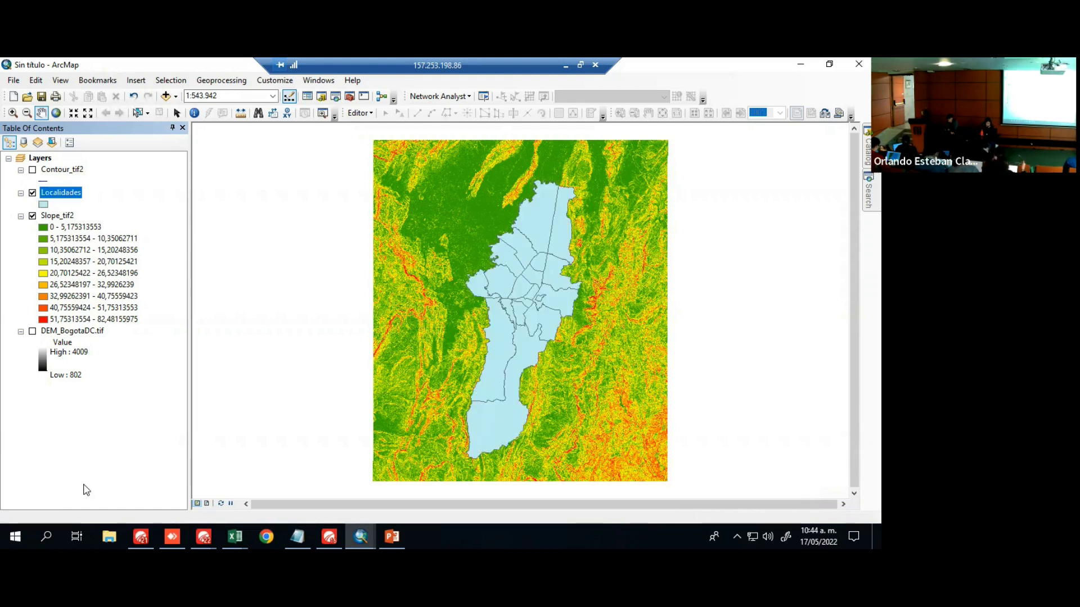
{"action": "left_click", "coordinate": [82, 487]}
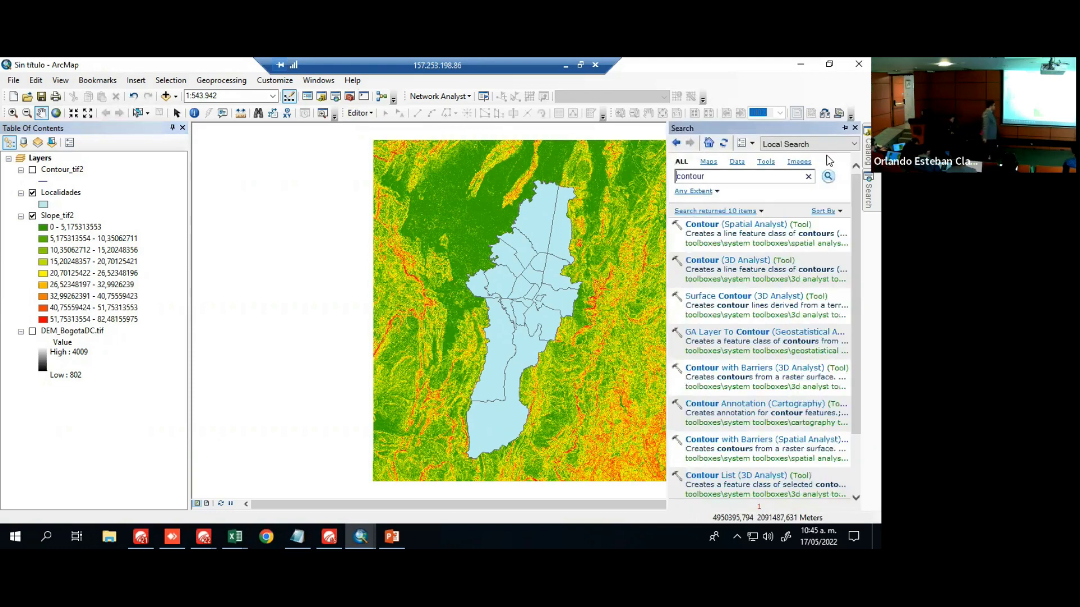
Search the tools for "zonal statistics" and open the Spatial Analyst Zonal Statistics tool
{"action": "key", "text": "ctrl+a"}
{"action": "key", "text": "BackSpace"}
{"action": "type", "text": "zo"}
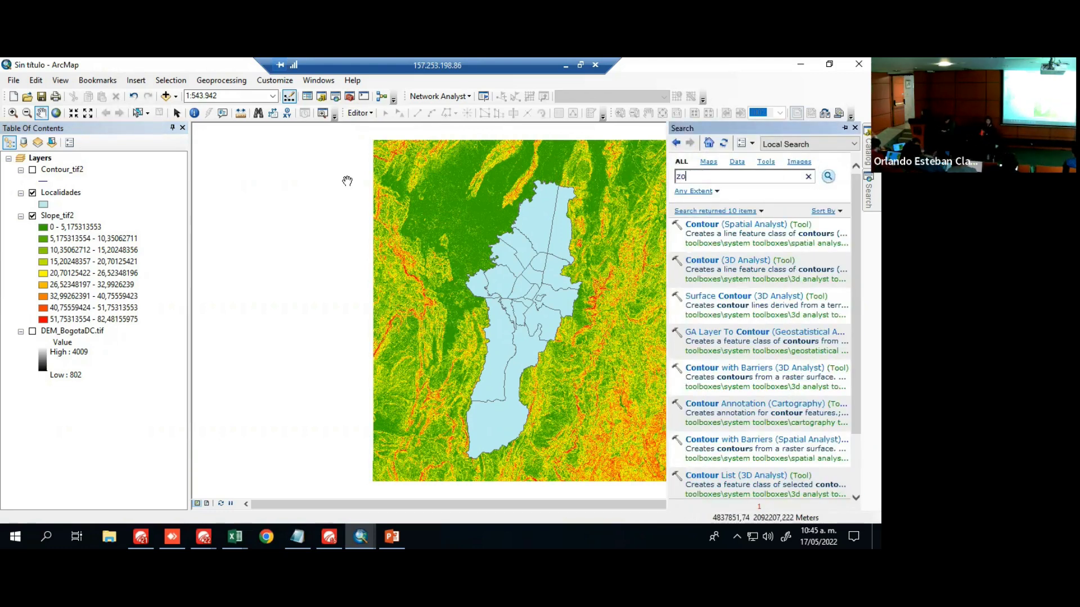
{"action": "type", "text": "nal sta"}
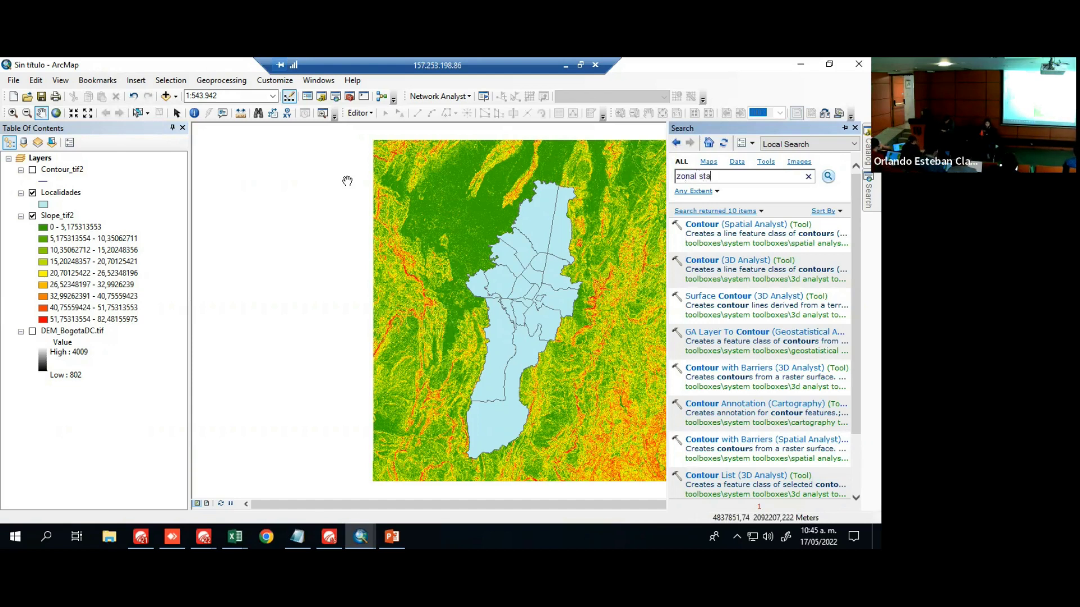
{"action": "type", "text": "tistics"}
{"action": "key", "text": "Return"}
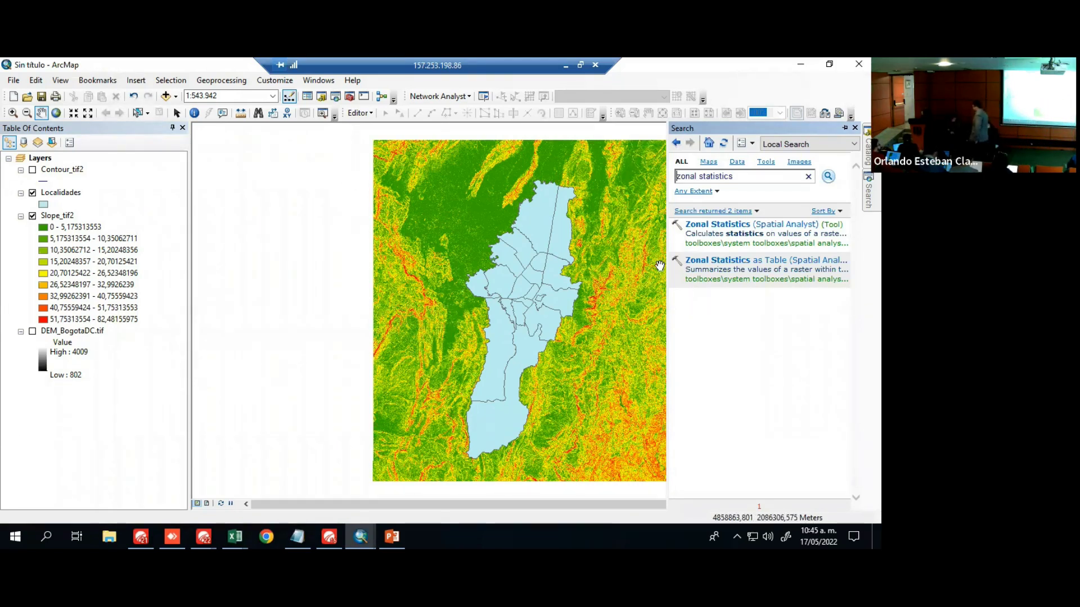
{"action": "left_click", "coordinate": [726, 226]}
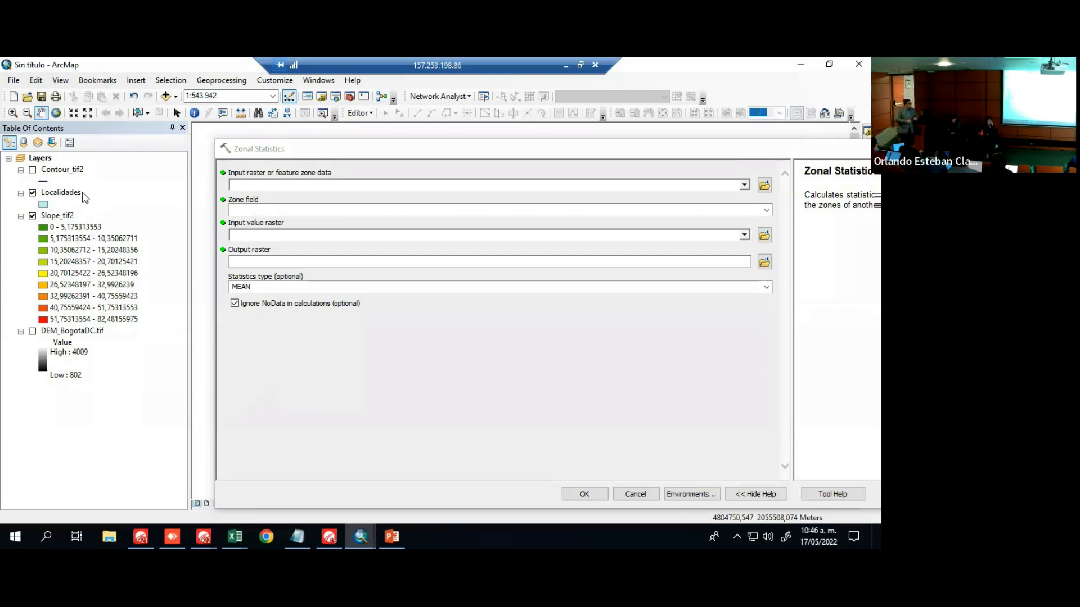
Set Localidades as the zone data and NOMB_LOC as the zone field, allowing the ActiveX interaction
{"action": "left_click_drag", "start_coordinate": [72, 194], "coordinate": [234, 186]}
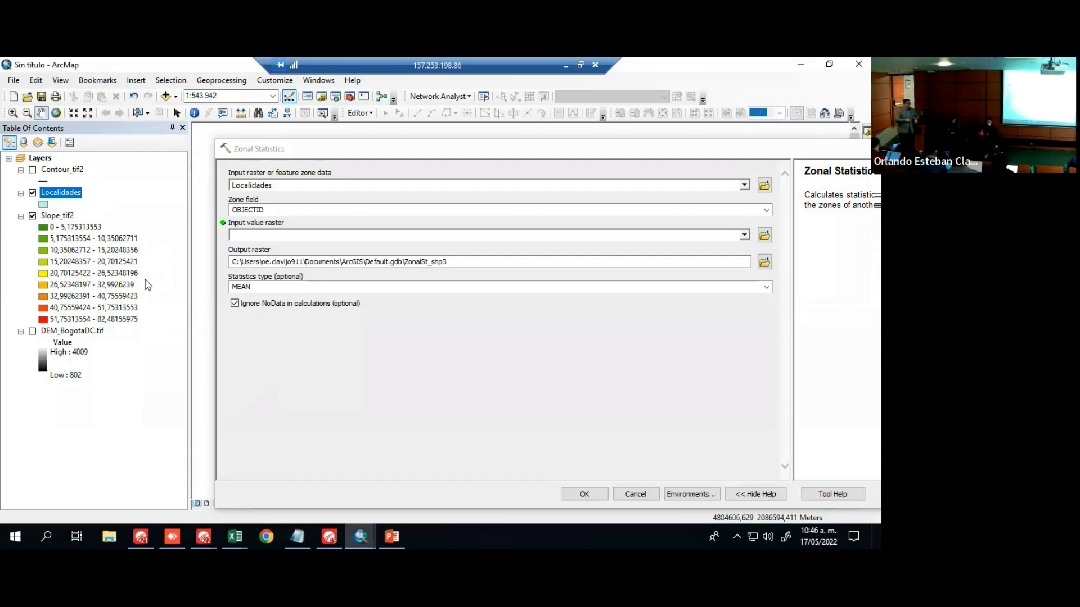
{"action": "left_click", "coordinate": [751, 210]}
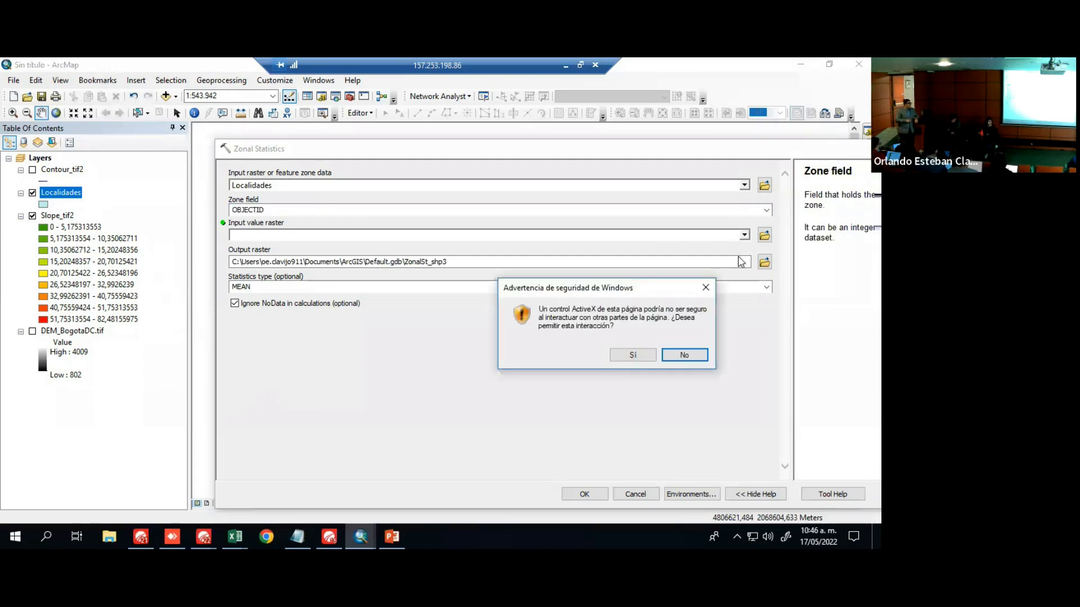
{"action": "left_click", "coordinate": [633, 355]}
{"action": "left_click", "coordinate": [766, 210]}
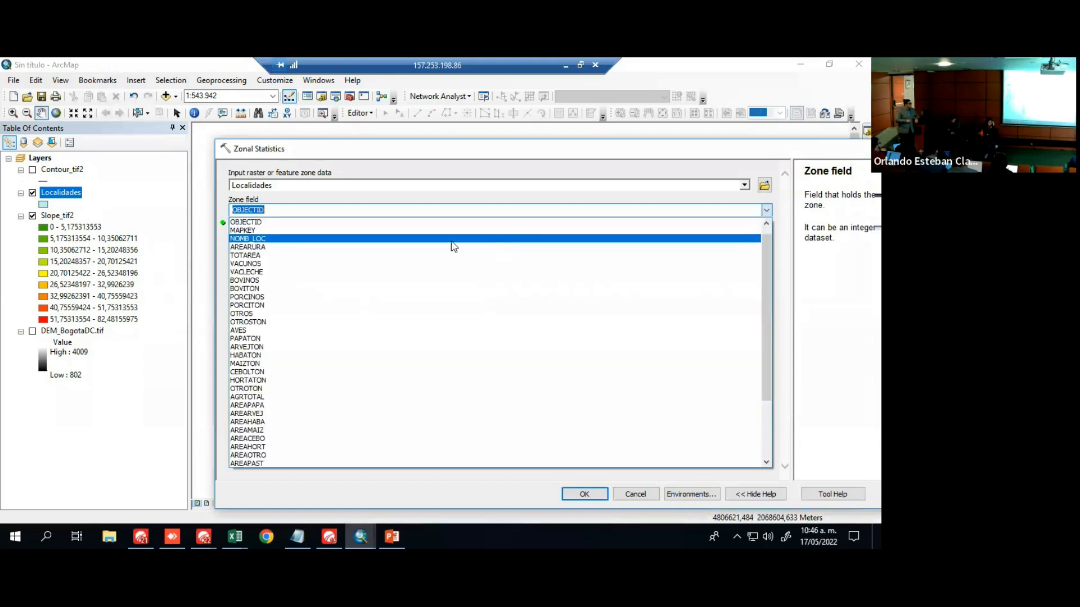
{"action": "left_click", "coordinate": [265, 239]}
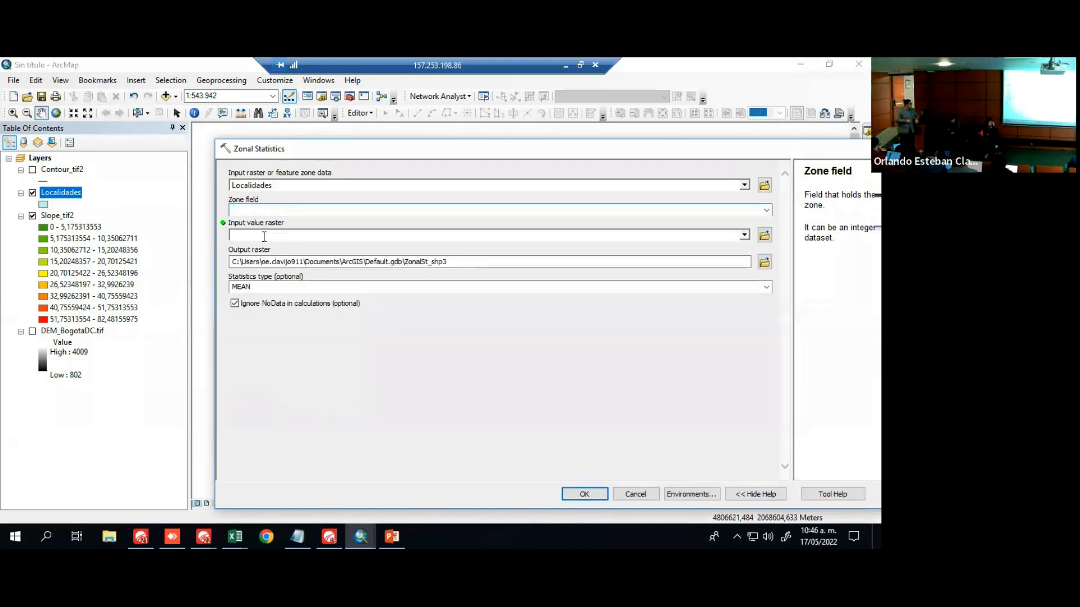
{"action": "left_click", "coordinate": [262, 352]}
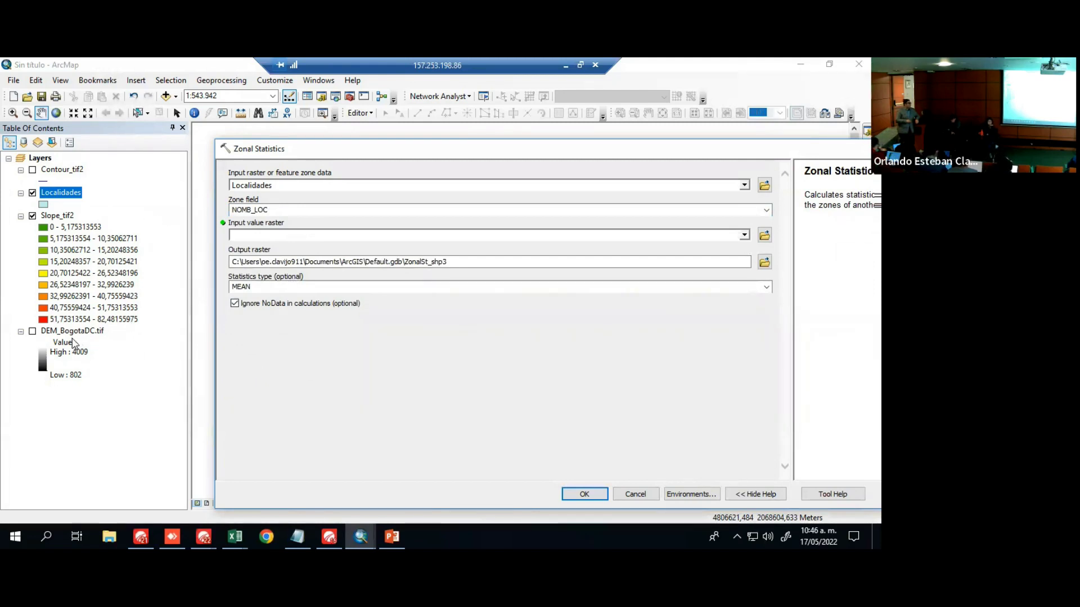
Use the slope raster as the input value raster, keep MEAN as the statistics type and run Zonal Statistics with the default output
{"action": "left_click_drag", "start_coordinate": [58, 215], "coordinate": [277, 240]}
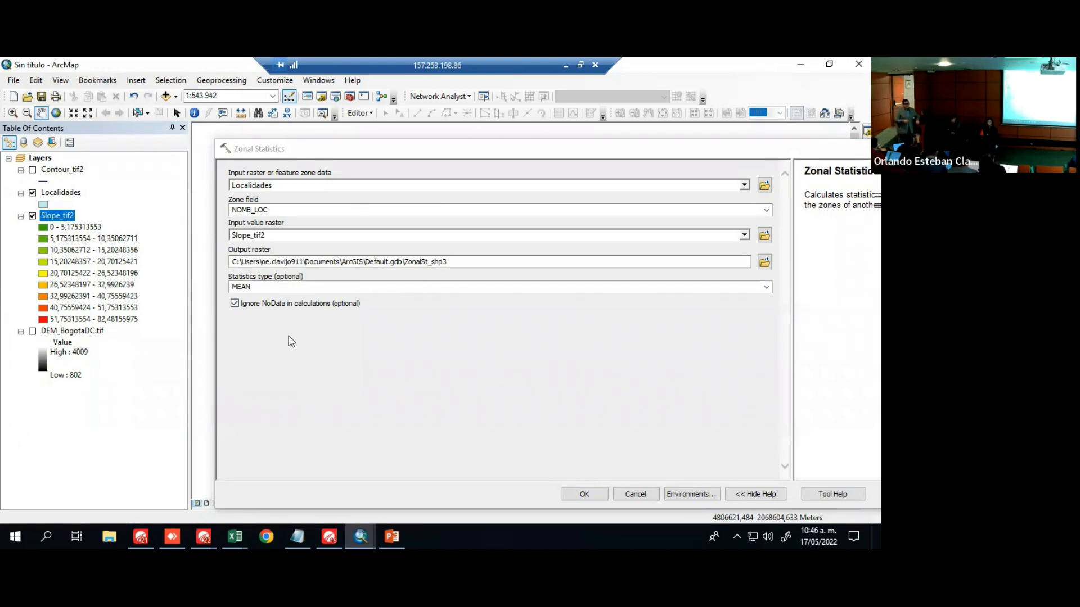
{"action": "left_click", "coordinate": [769, 290]}
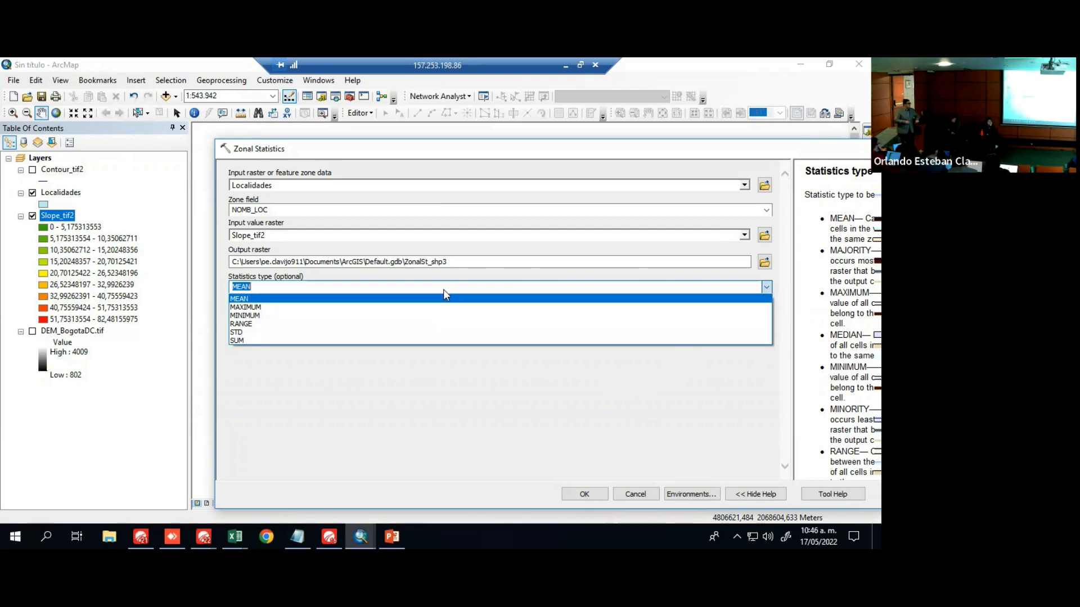
{"action": "left_click", "coordinate": [444, 299]}
{"action": "left_click", "coordinate": [487, 337]}
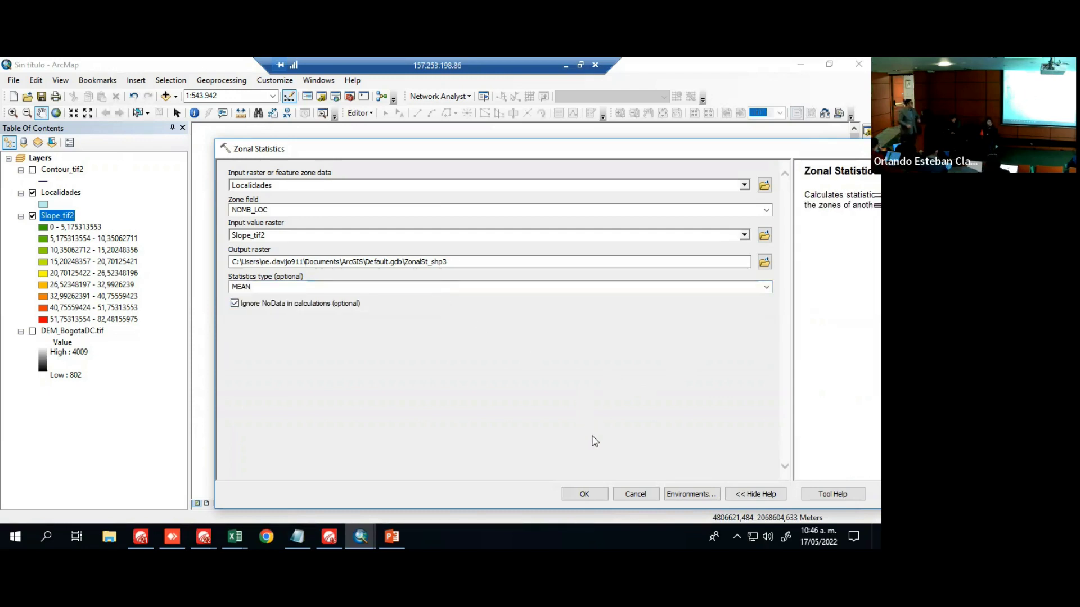
{"action": "left_click", "coordinate": [577, 495]}
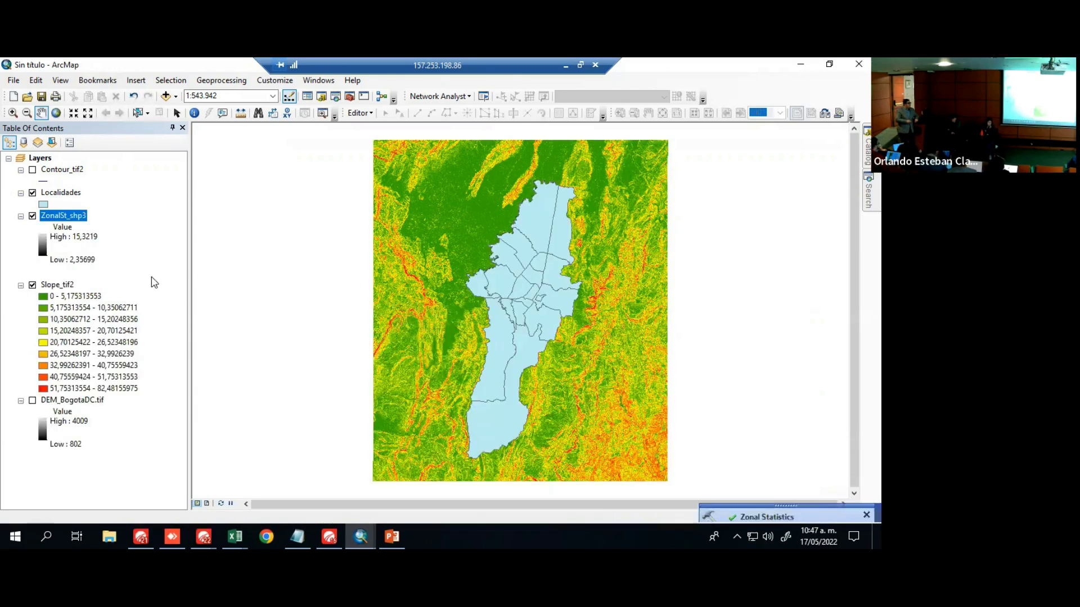
Hide the Localidades and slope layers, then identify the pixel value of a dark northwestern zone in the zonal statistics raster
{"action": "left_click", "coordinate": [33, 193]}
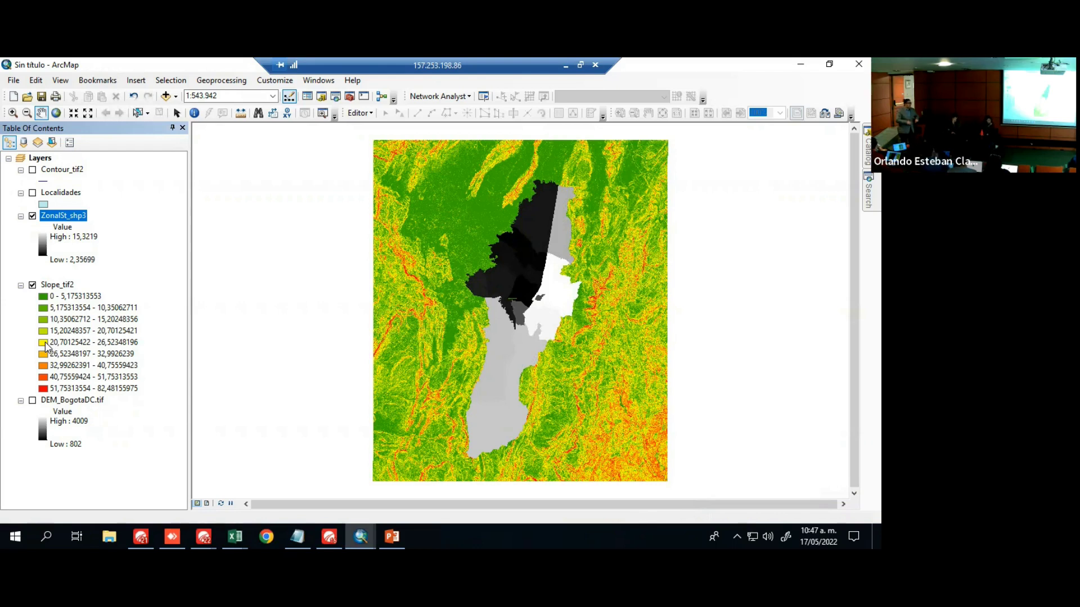
{"action": "left_click", "coordinate": [33, 285]}
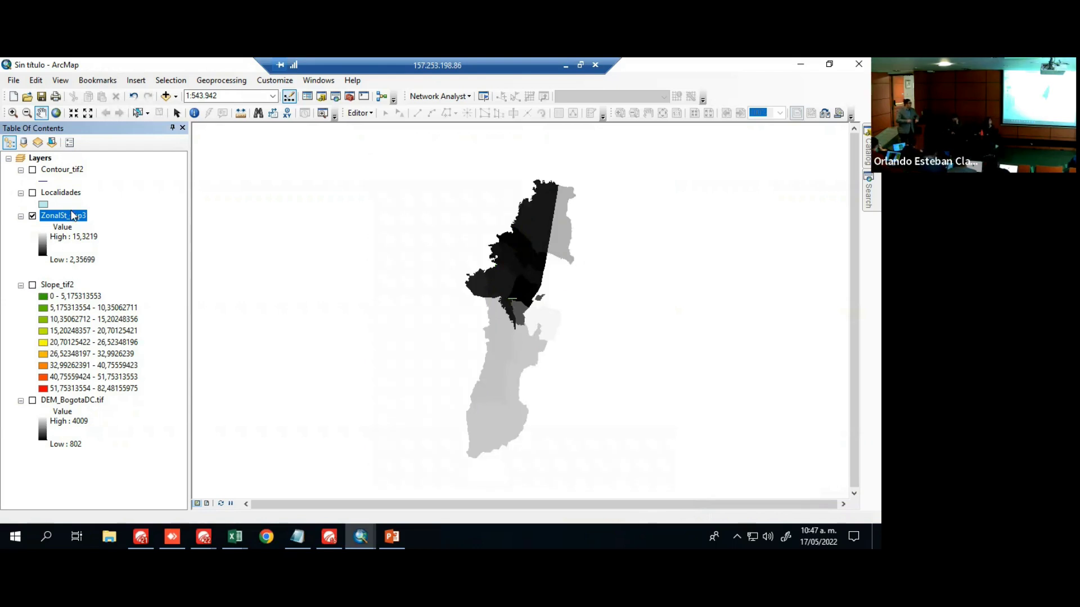
{"action": "left_click", "coordinate": [195, 114]}
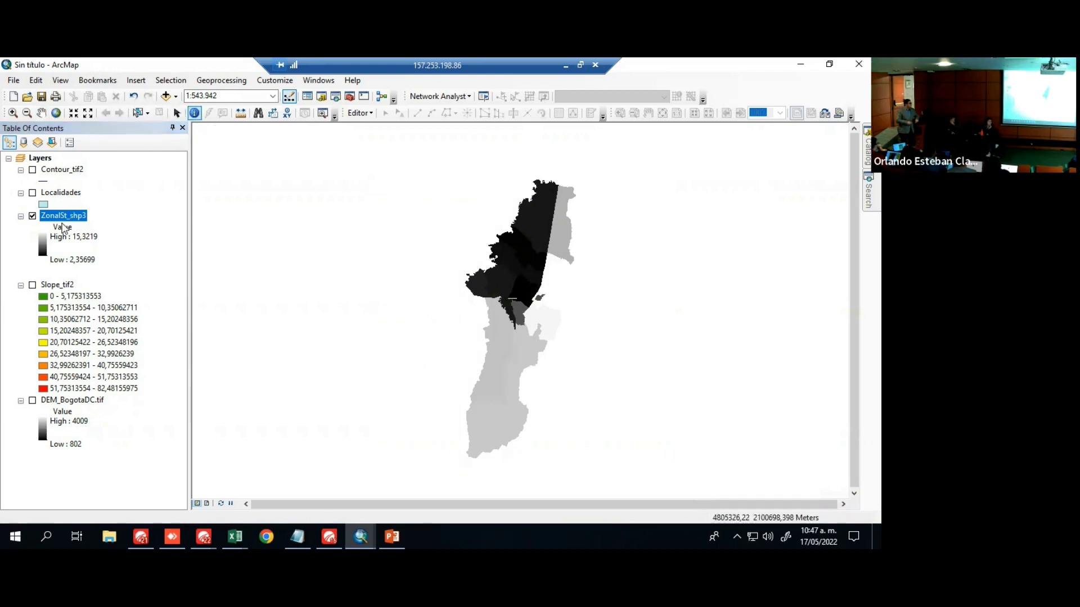
{"action": "left_click", "coordinate": [507, 260]}
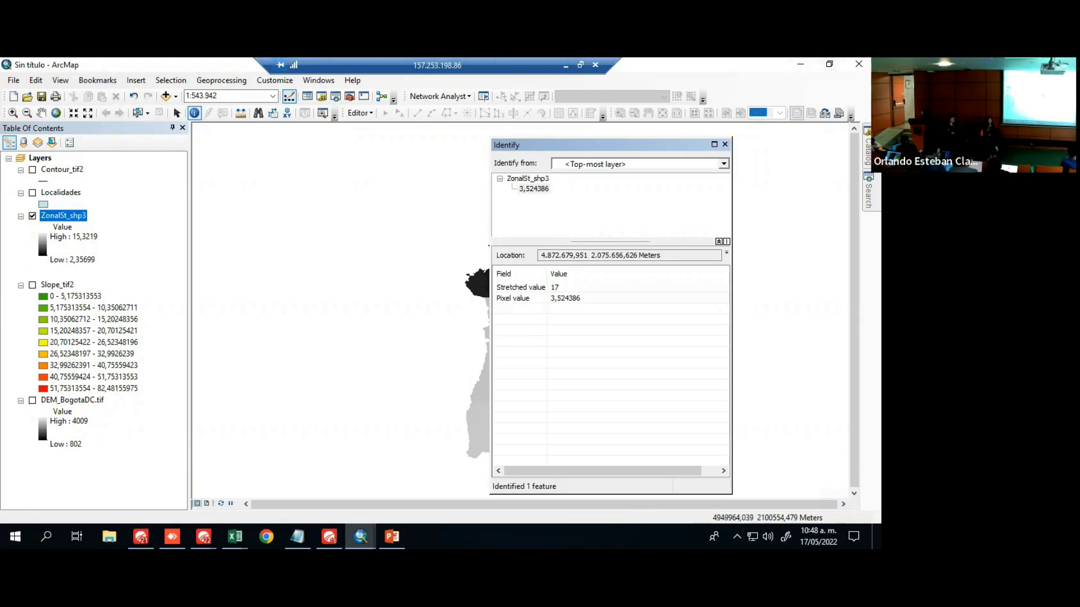
{"action": "left_click", "coordinate": [725, 145]}
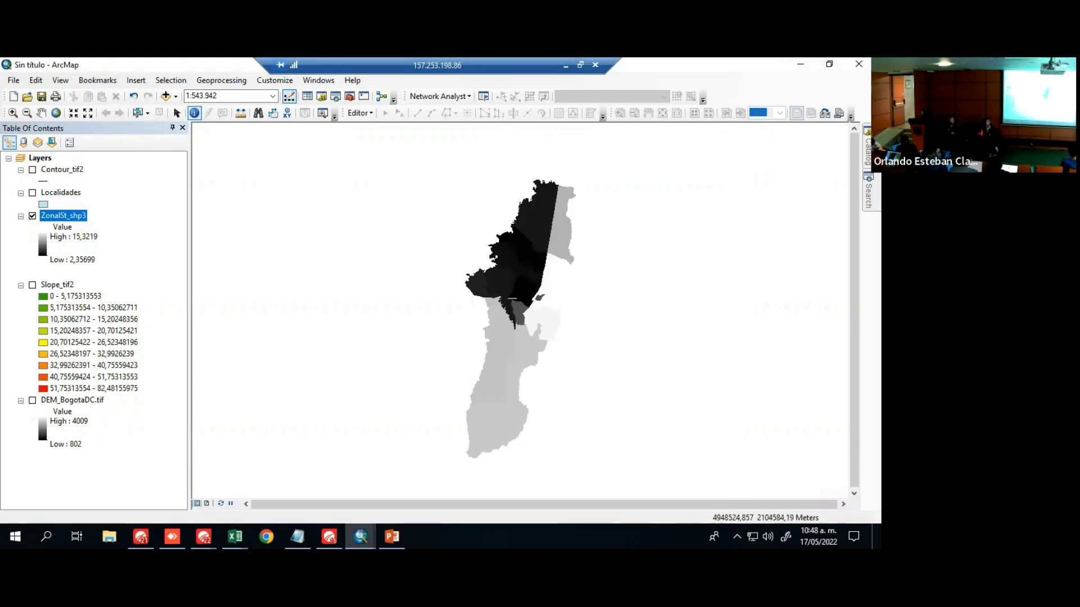
Open the Zonal Statistics as Table tool with Localidades as the zone data and Slope_tif2 as the input value raster
{"action": "left_click", "coordinate": [868, 194]}
{"action": "left_click", "coordinate": [773, 260]}
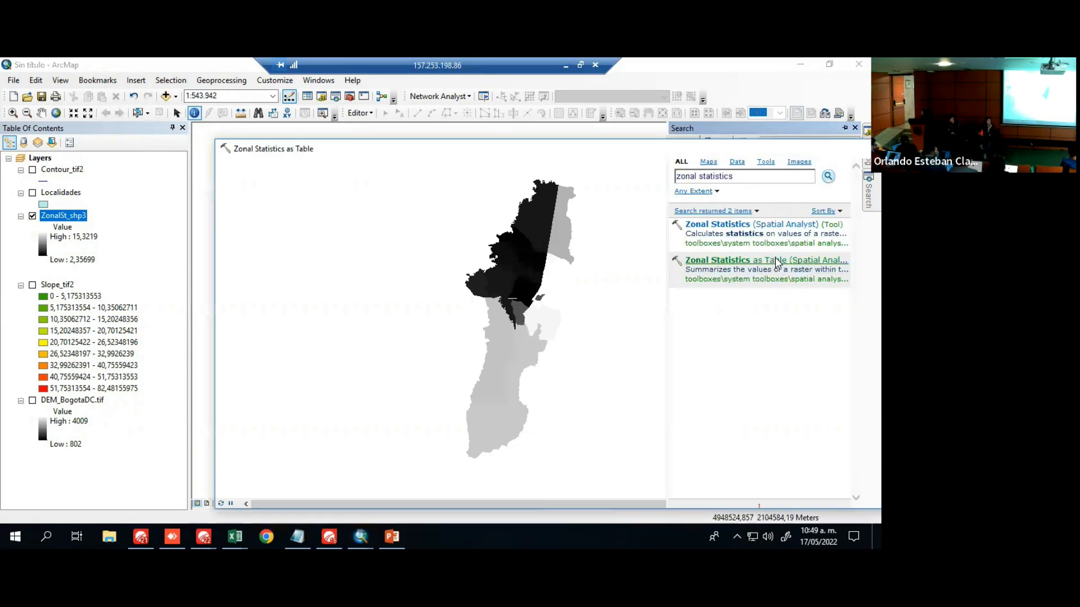
{"action": "left_click", "coordinate": [32, 174]}
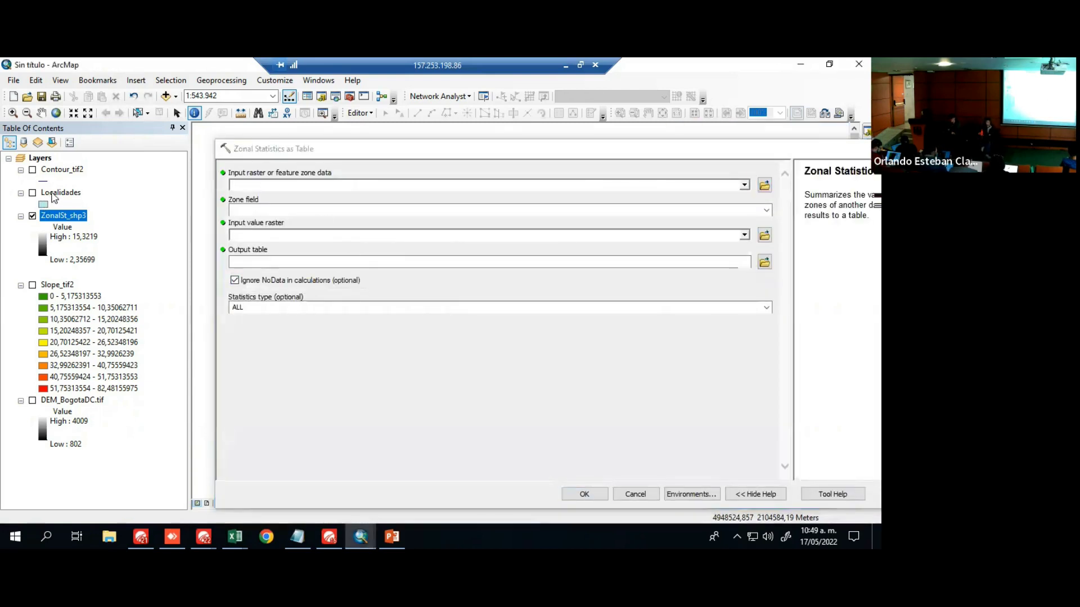
{"action": "left_click_drag", "start_coordinate": [53, 197], "coordinate": [289, 167]}
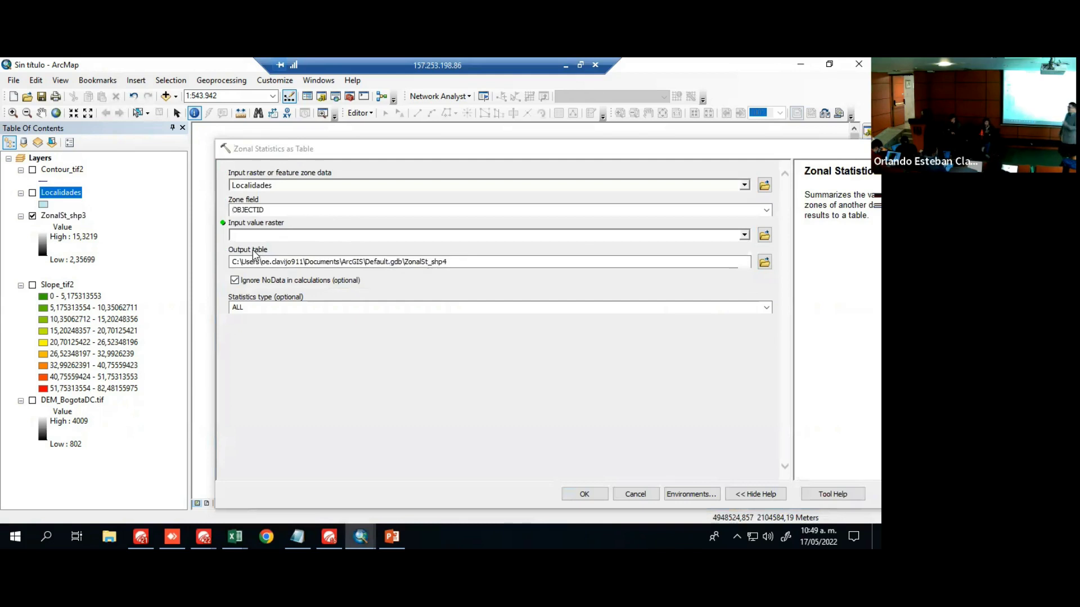
{"action": "left_click_drag", "start_coordinate": [58, 284], "coordinate": [247, 236]}
Set the zone field to NOMB_LOC, allowing the ActiveX interaction, and run the tool with ALL statistics and the default output table
{"action": "left_click", "coordinate": [766, 211]}
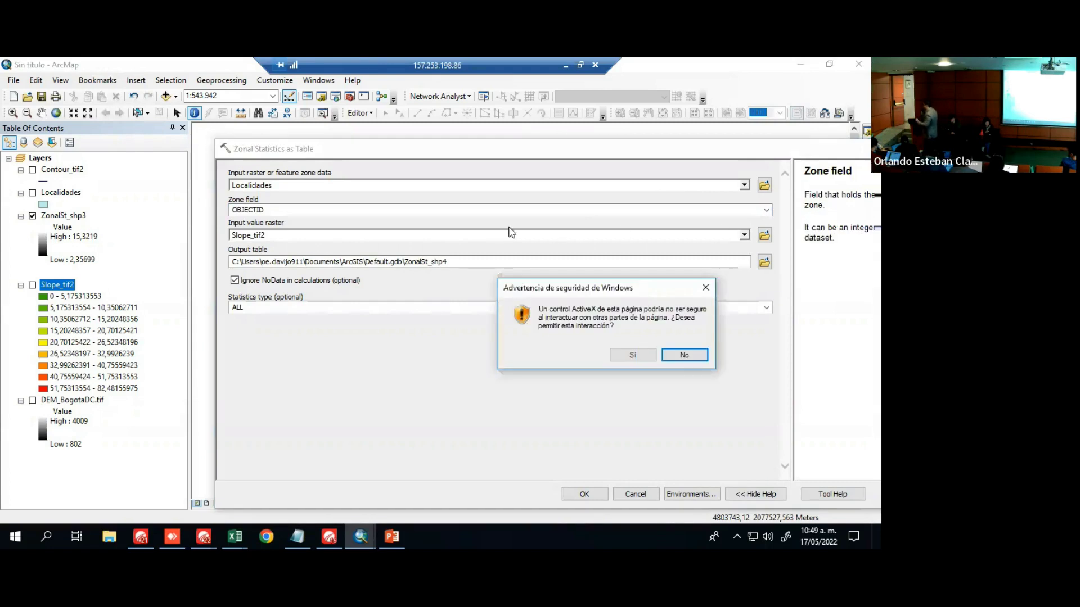
{"action": "left_click", "coordinate": [633, 354]}
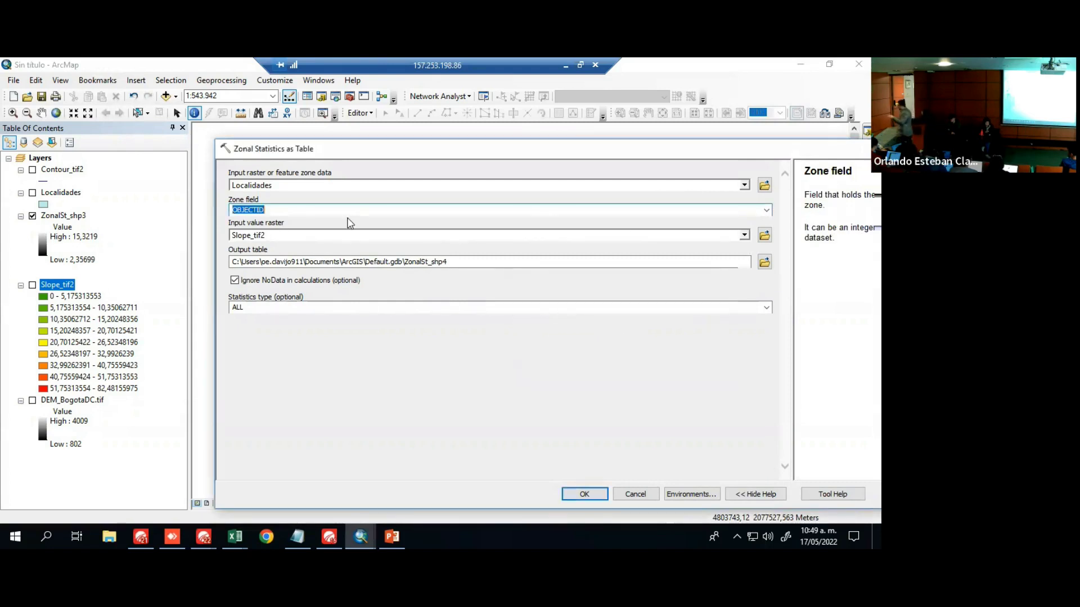
{"action": "left_click", "coordinate": [766, 210]}
{"action": "left_click", "coordinate": [417, 241]}
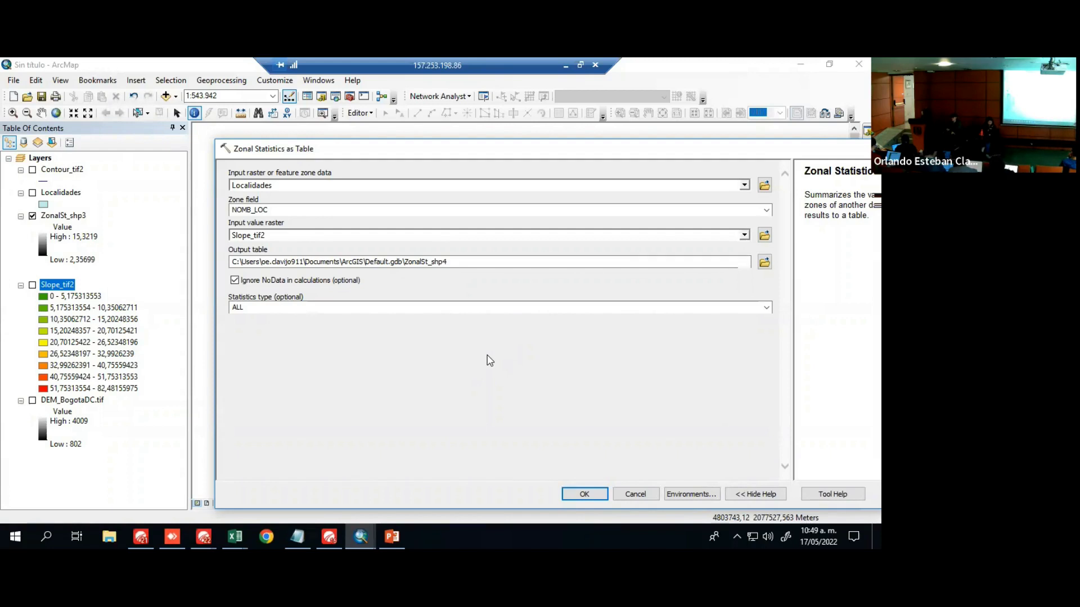
{"action": "left_click", "coordinate": [584, 494]}
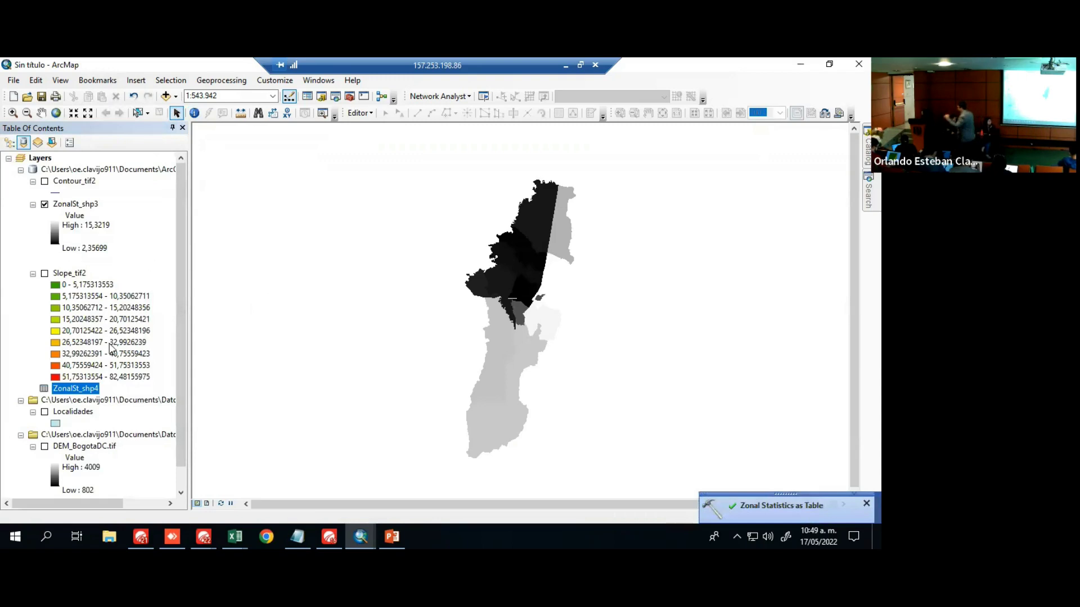
Open the new zonal statistics table from the layer list to view its records
{"action": "scroll", "coordinate": [112, 360], "scroll_direction": "down", "scroll_amount": 1}
{"action": "scroll", "coordinate": [90, 337], "scroll_direction": "up", "scroll_amount": 1}
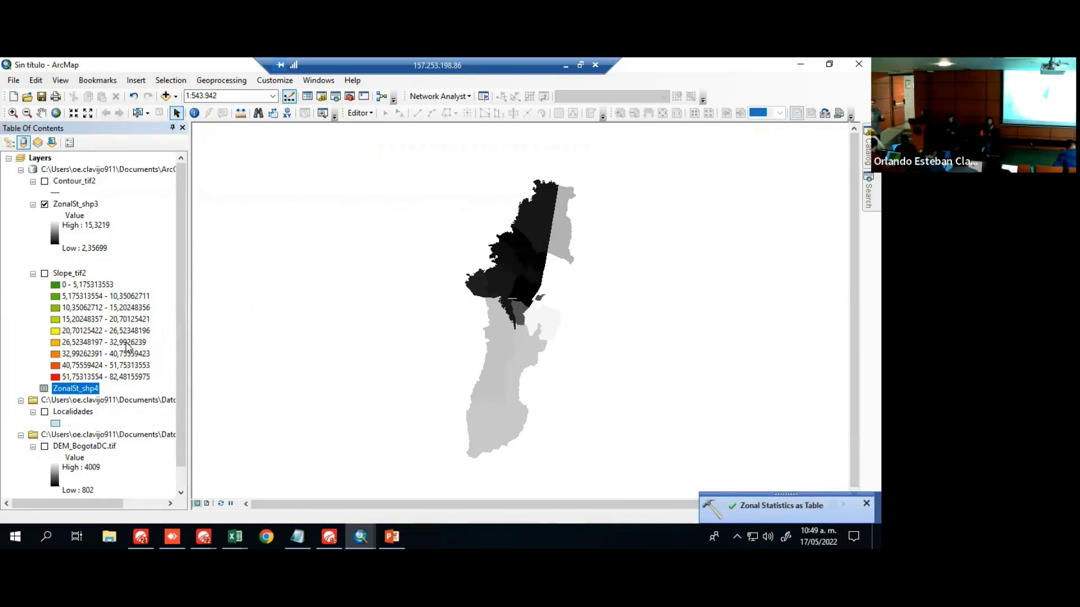
{"action": "right_click", "coordinate": [83, 391]}
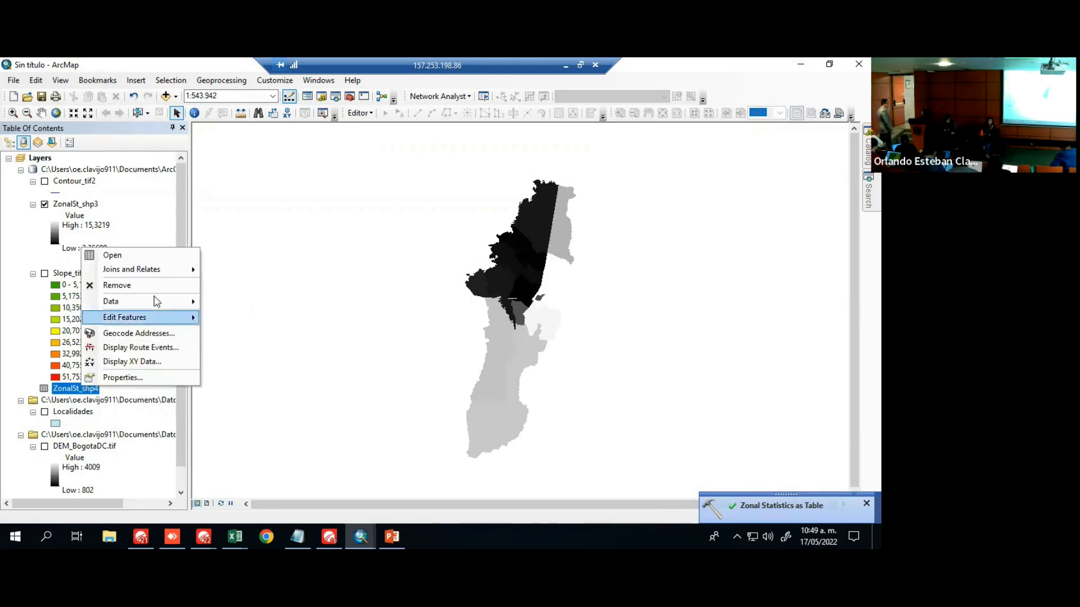
{"action": "left_click", "coordinate": [168, 261]}
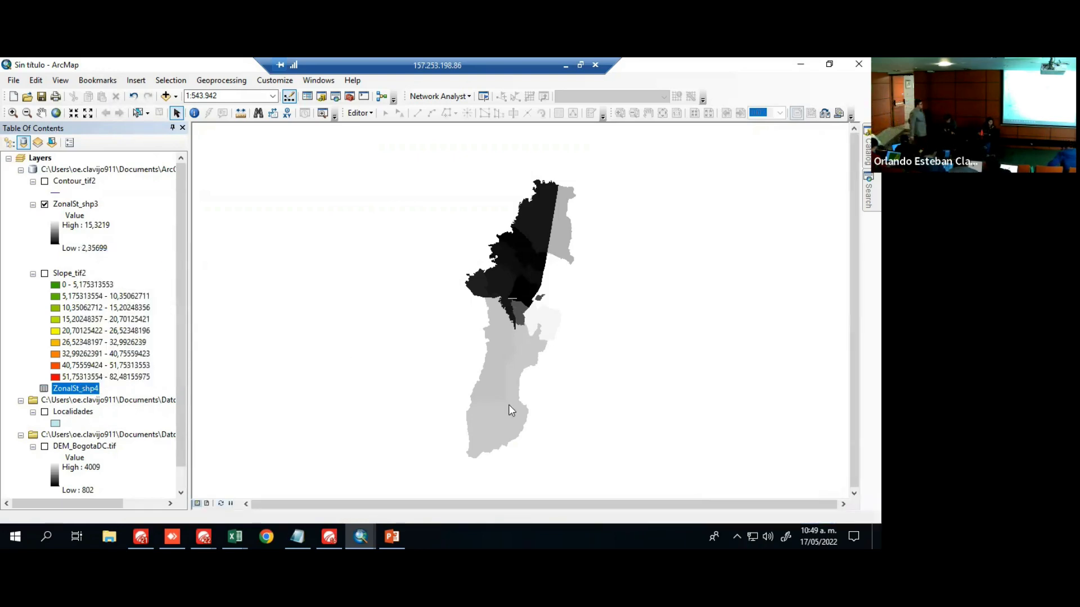